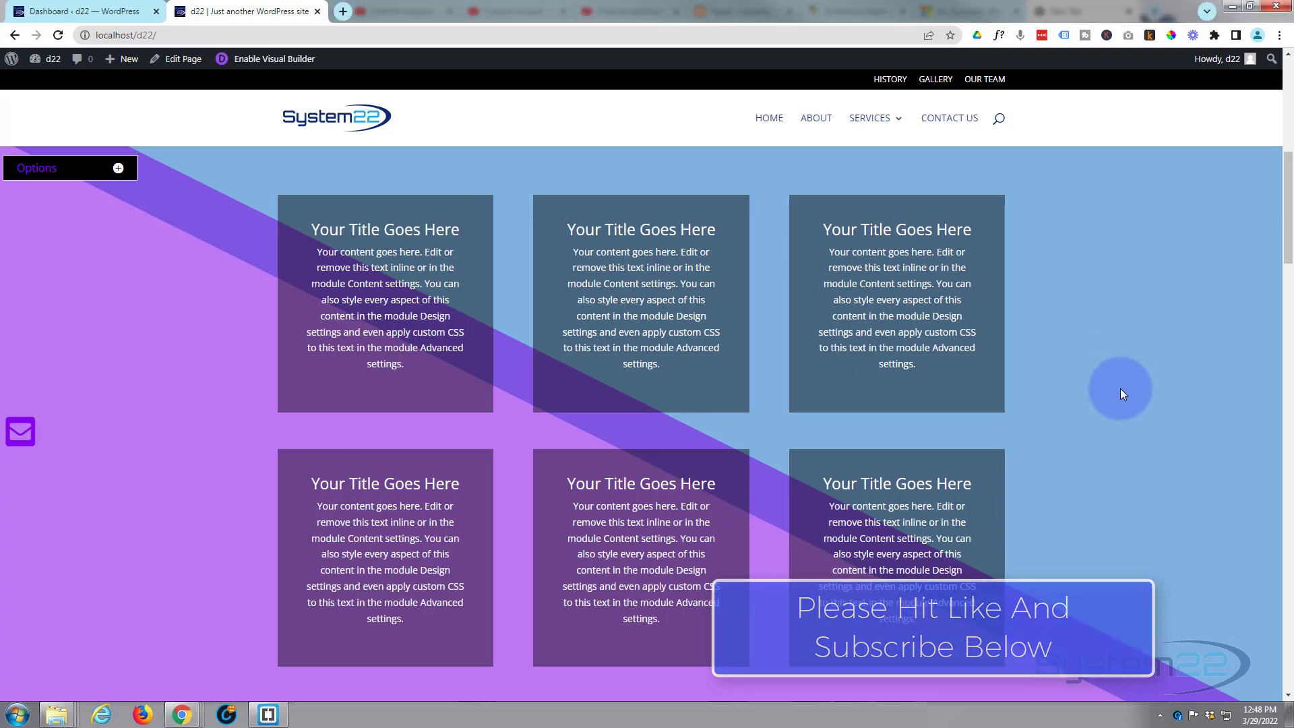
- Insert a new Regular section below the mountain banner without adding a row layout
scroll(1121, 389, "down", 5)
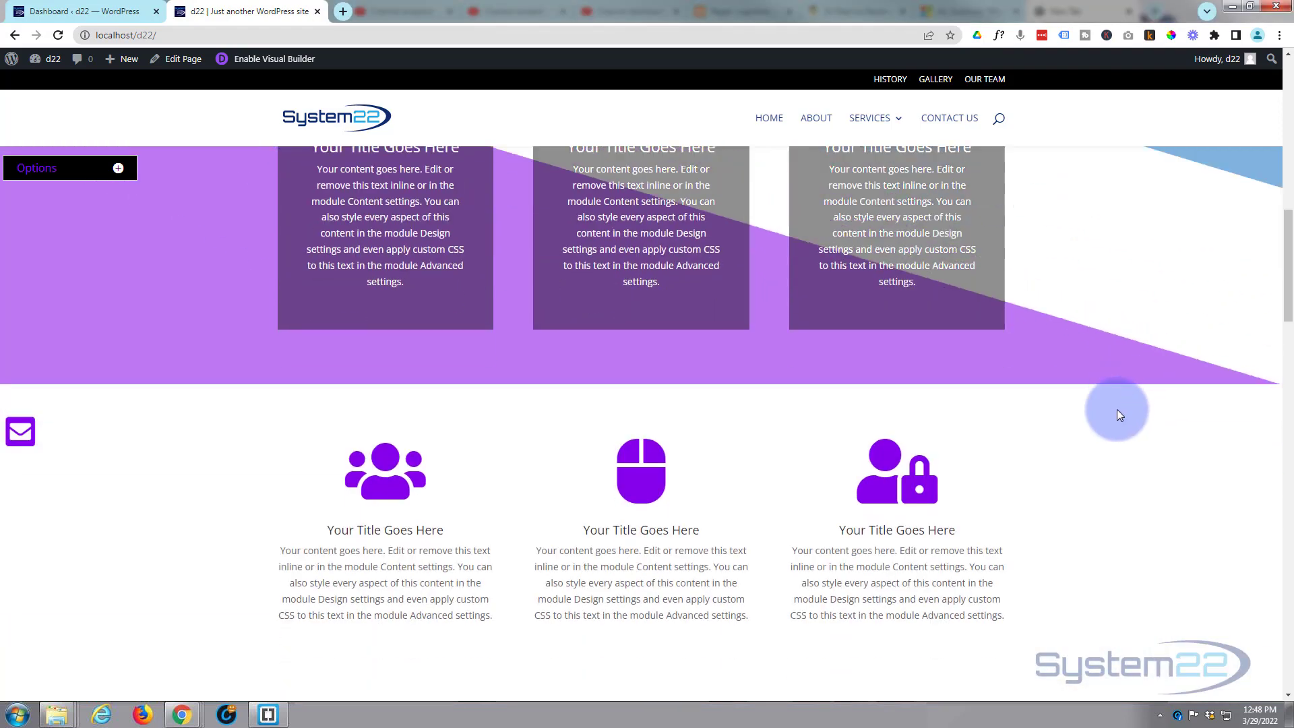
scroll(1115, 471, "up", 3)
scroll(1117, 472, "up", 3)
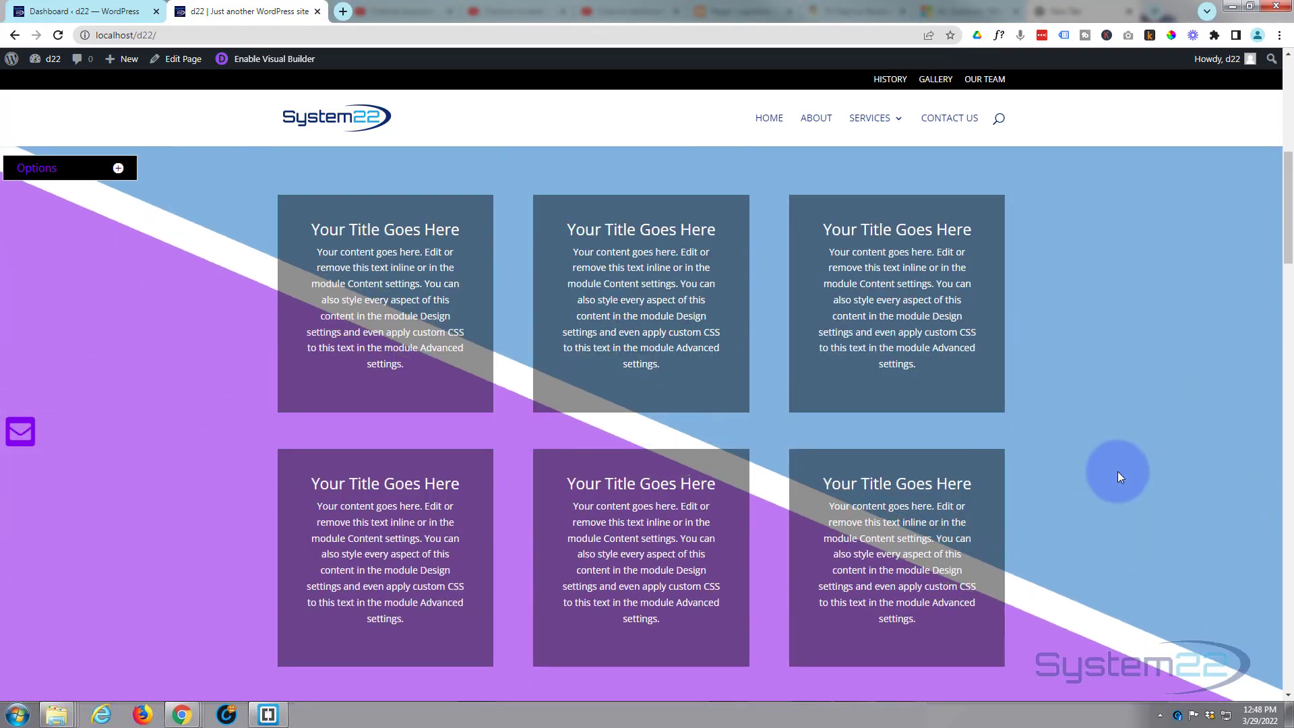
scroll(1118, 468, "down", 1)
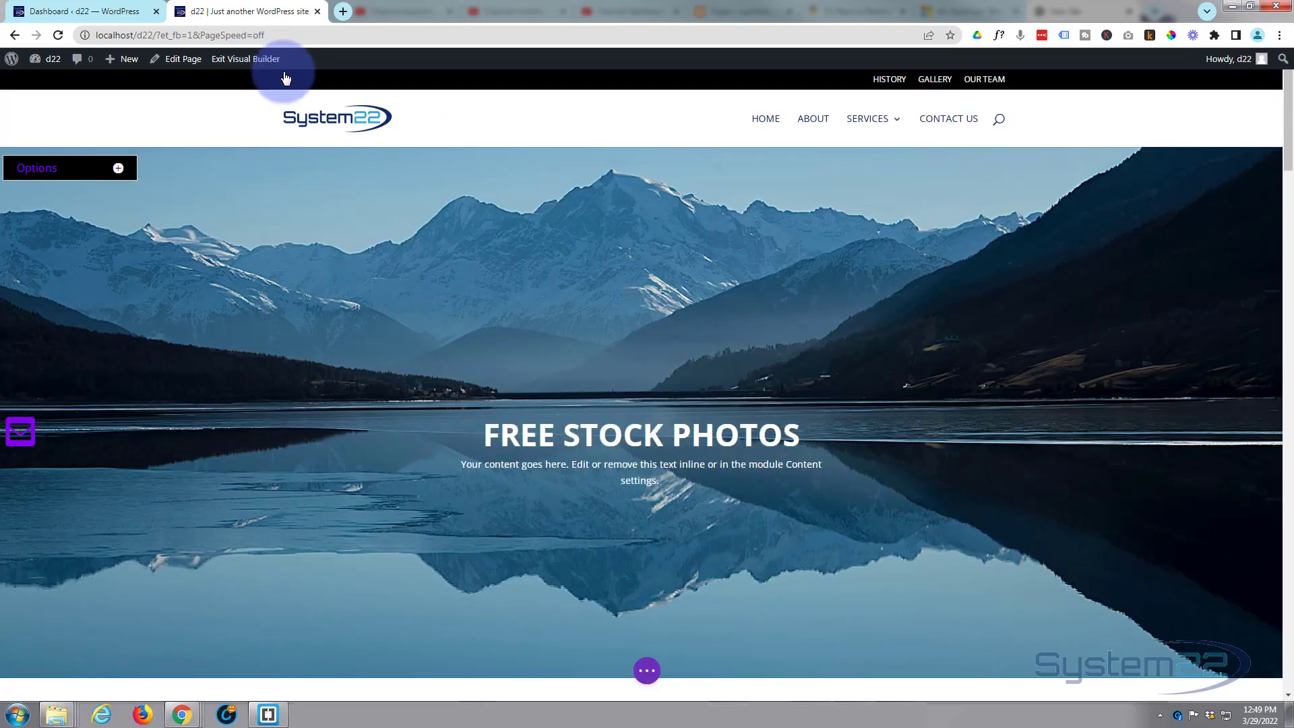
scroll(391, 286, "down", 6)
scroll(391, 286, "down", 7)
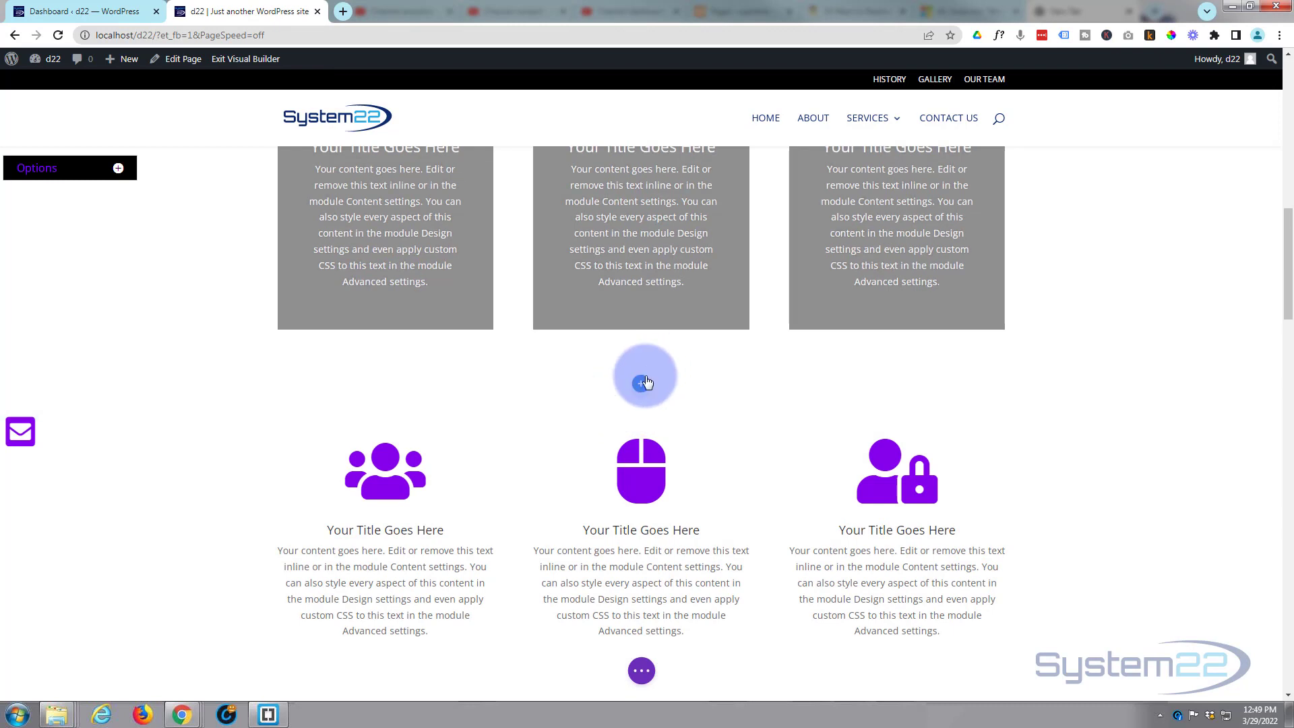
left_click(642, 385)
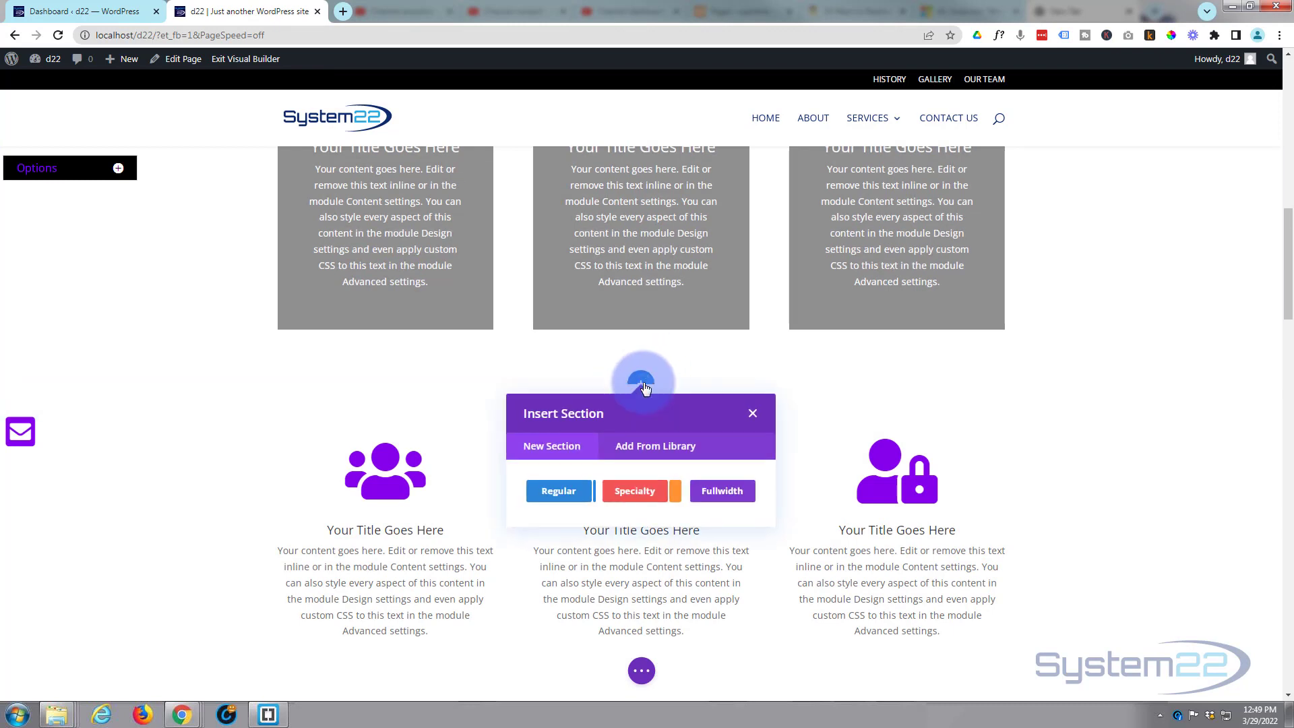
left_click(560, 492)
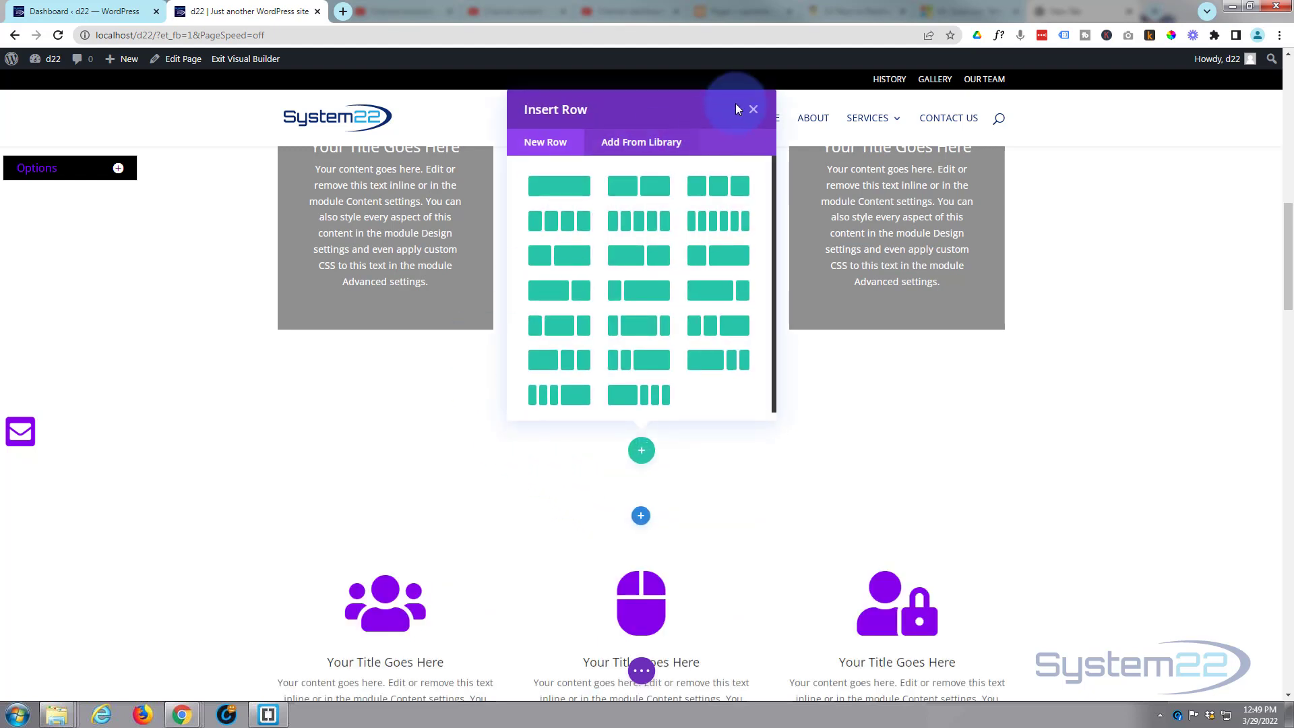
left_click(753, 112)
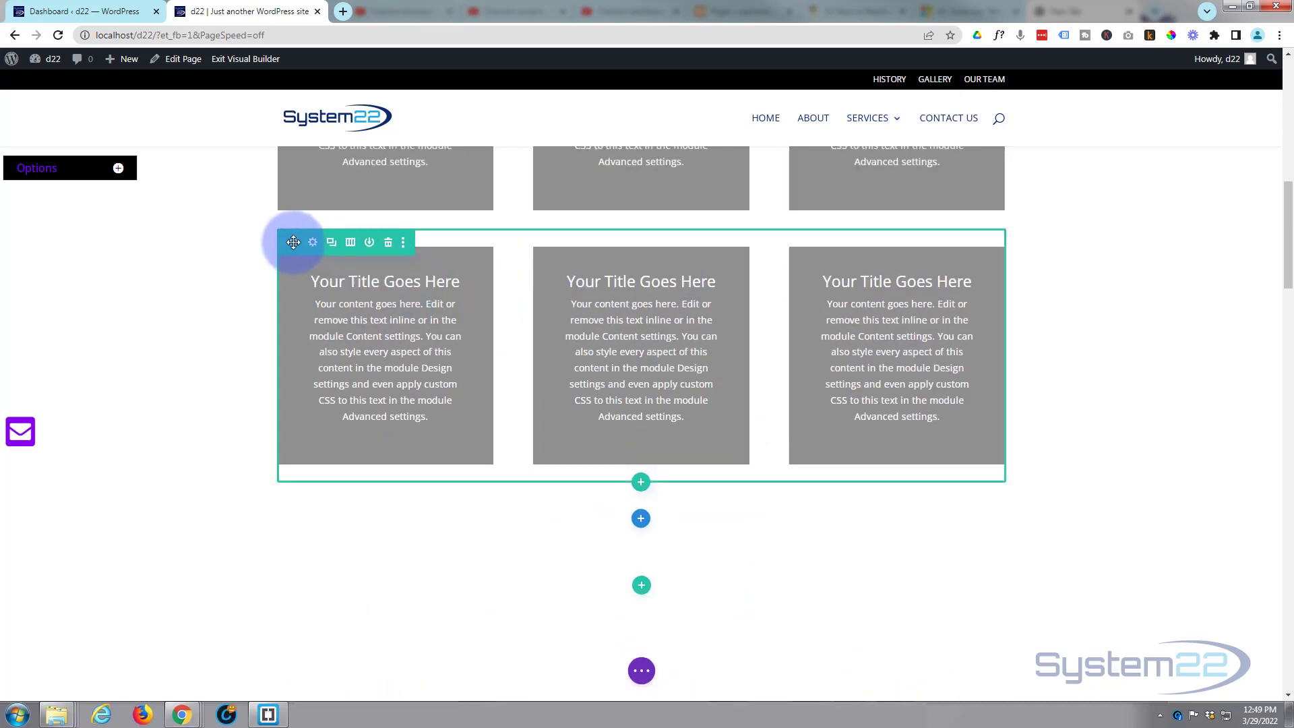
- Move the grey card row into the new section, delete the leftover row, and duplicate it
left_click_drag(293, 242, 413, 284)
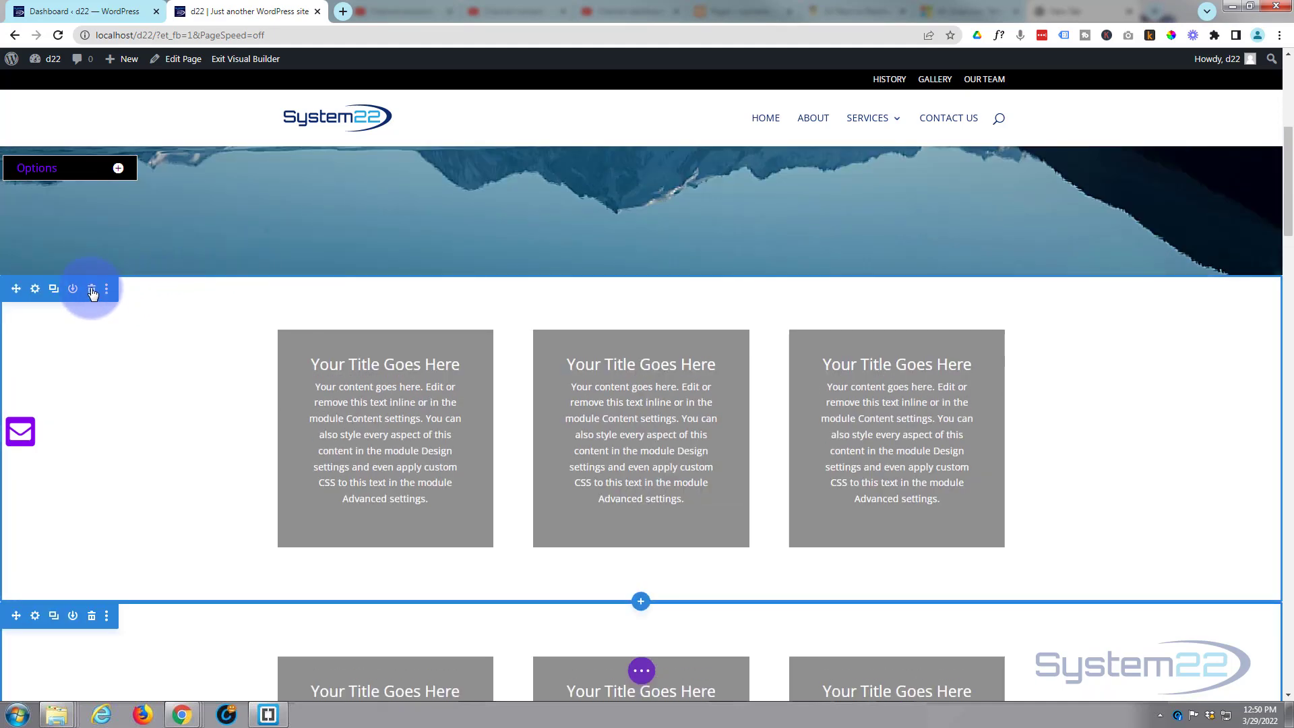
left_click(91, 289)
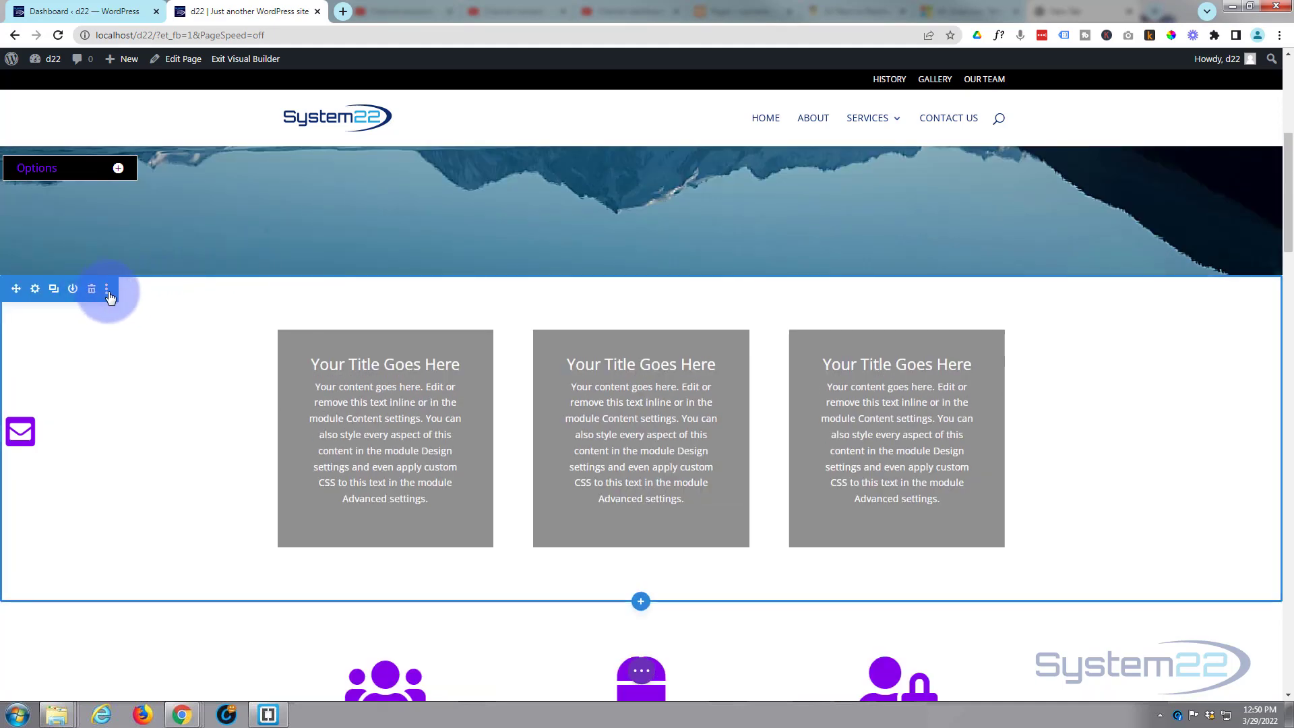
scroll(168, 305, "down", 2)
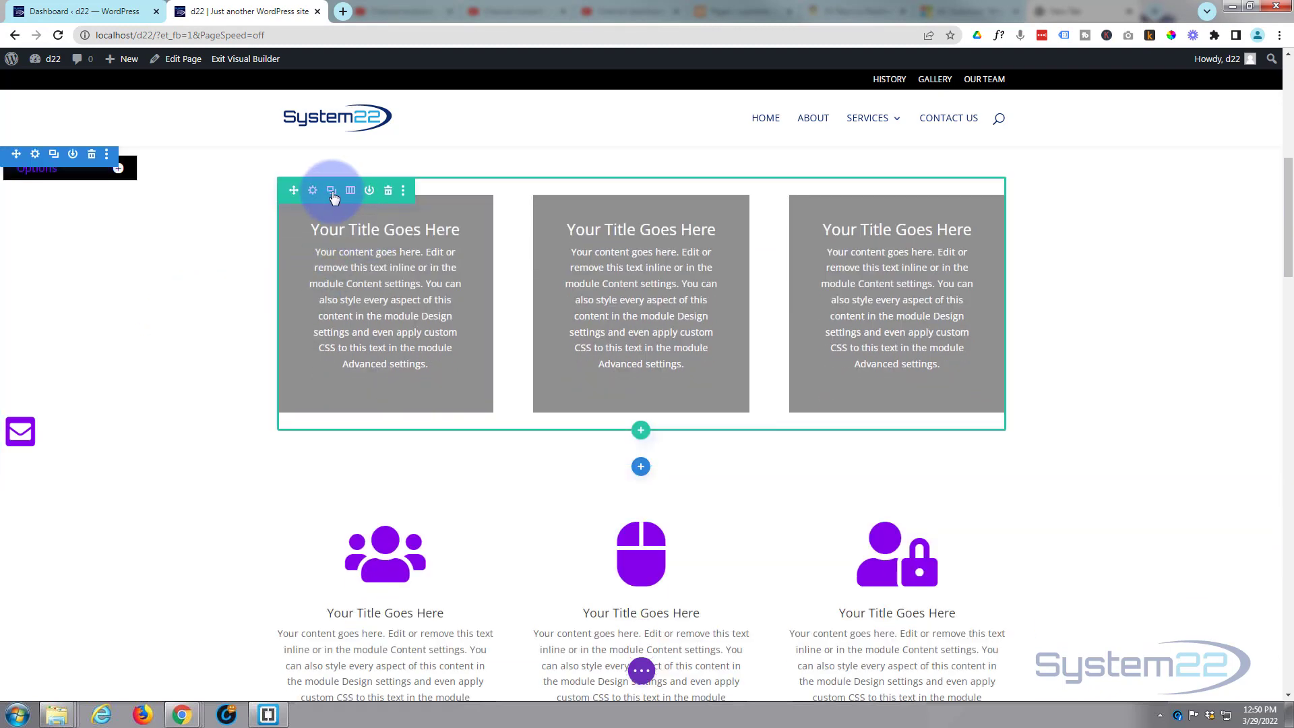
left_click(331, 191)
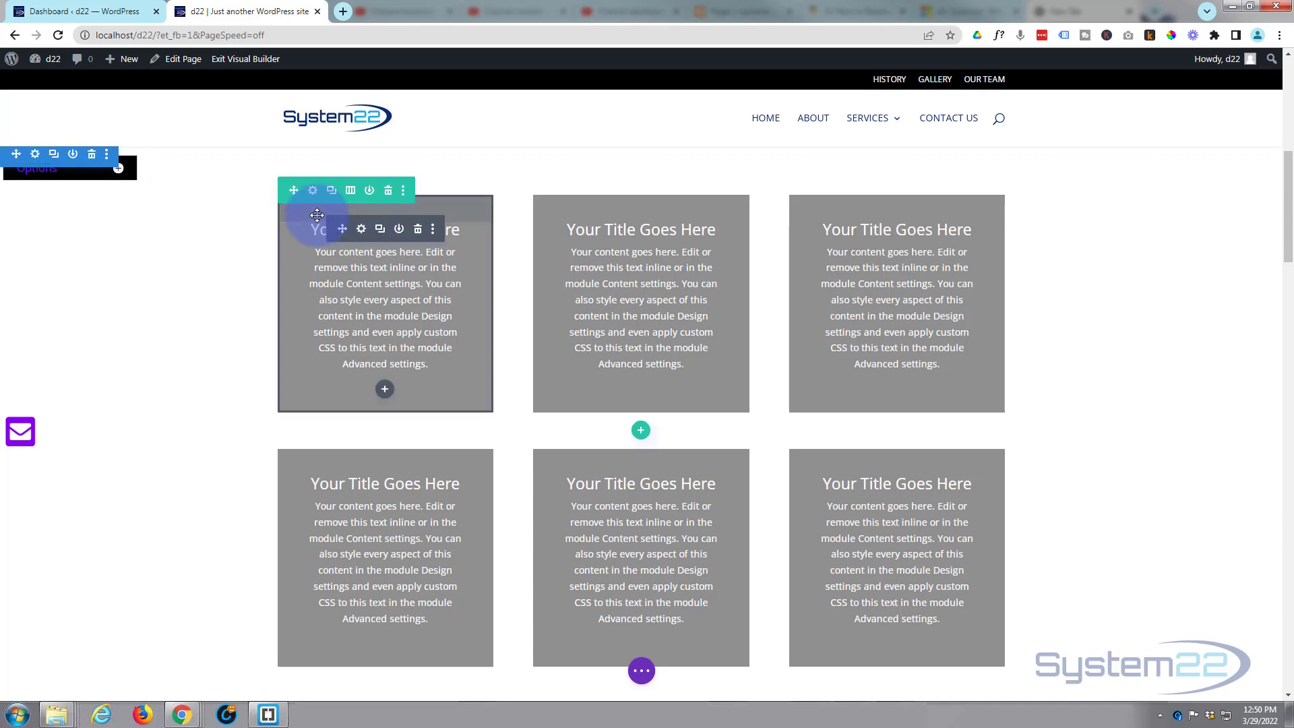
mouse_move(359, 236)
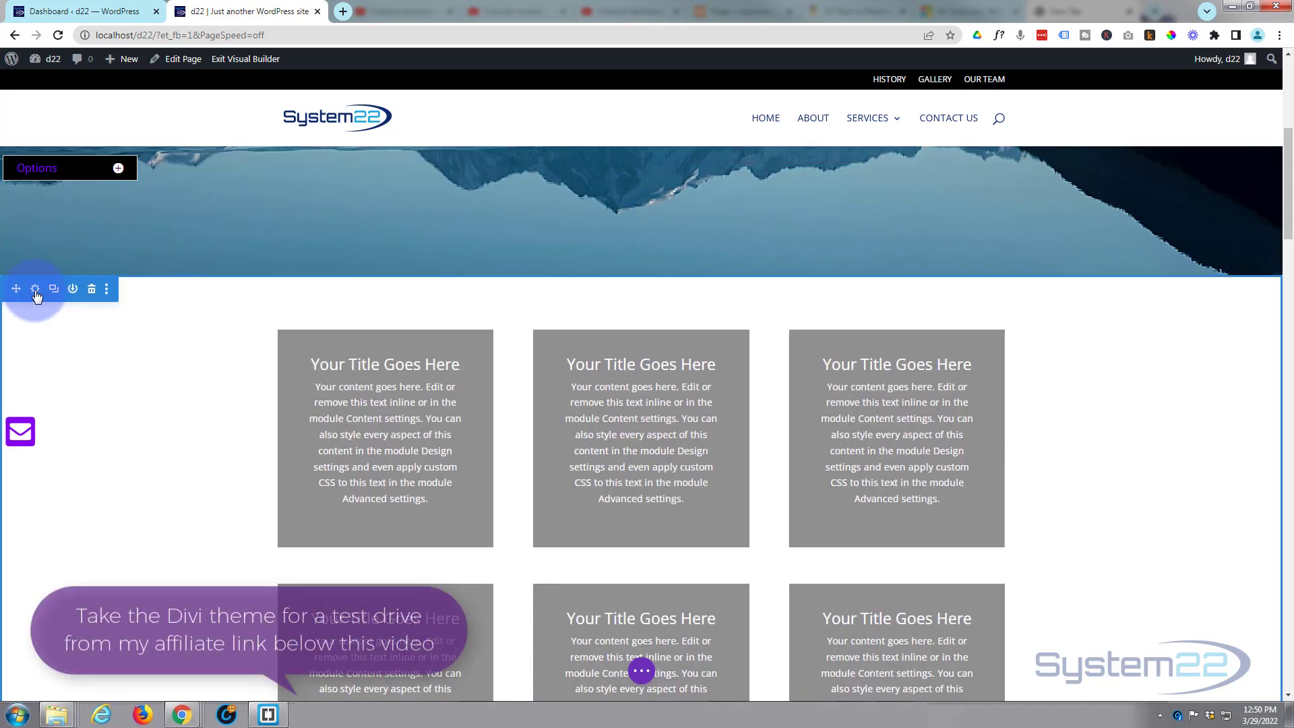
- Choose a wave shape for the section's top divider under Design > Dividers
left_click(35, 290)
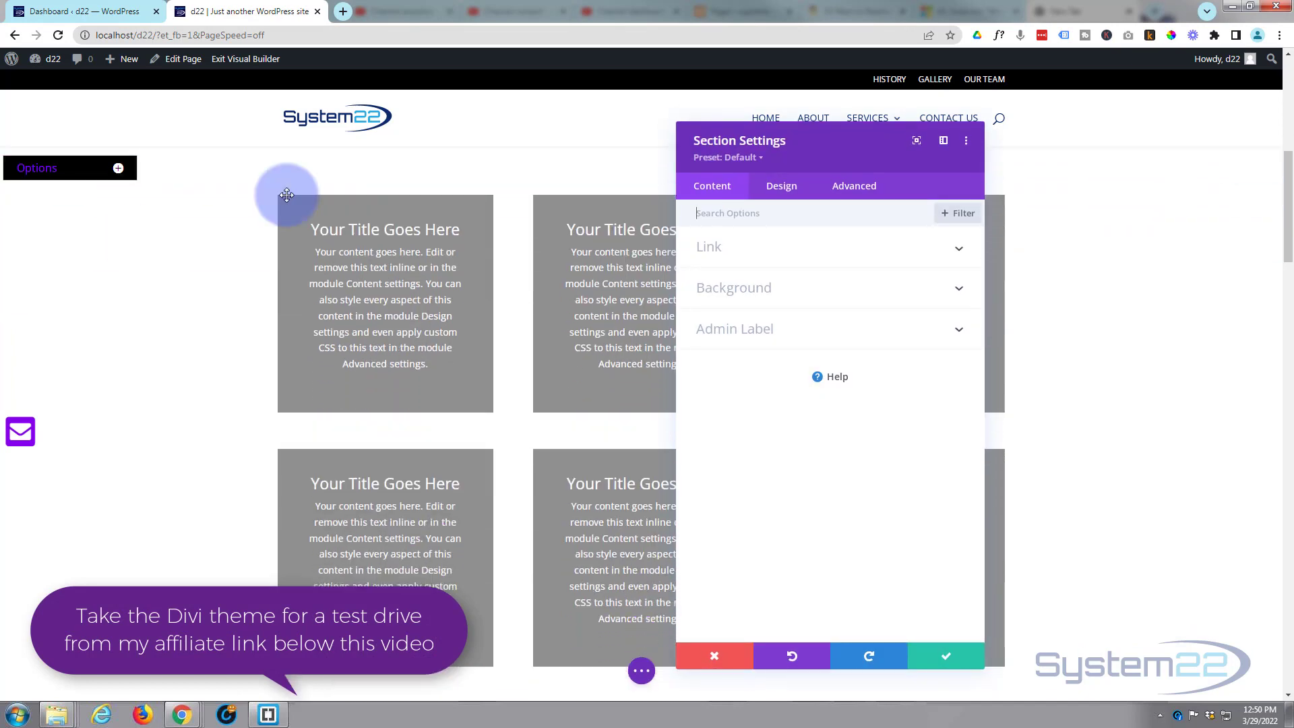
left_click(790, 191)
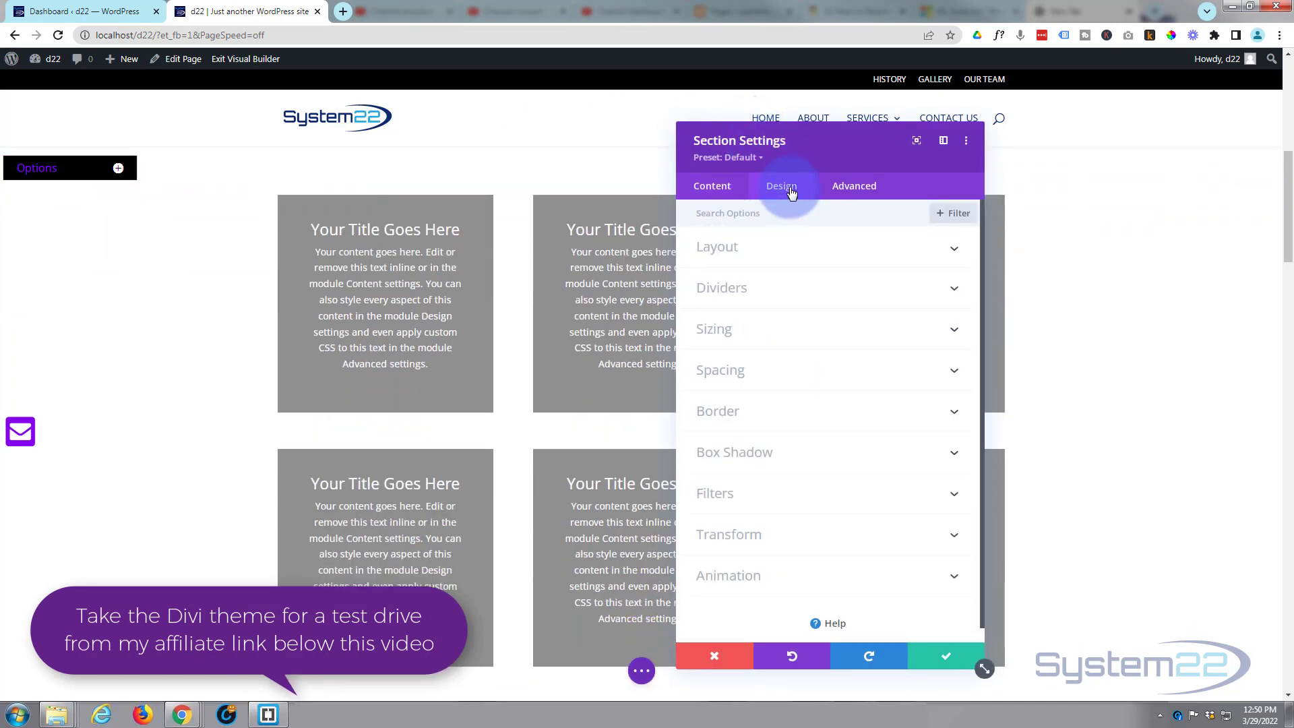
left_click(772, 293)
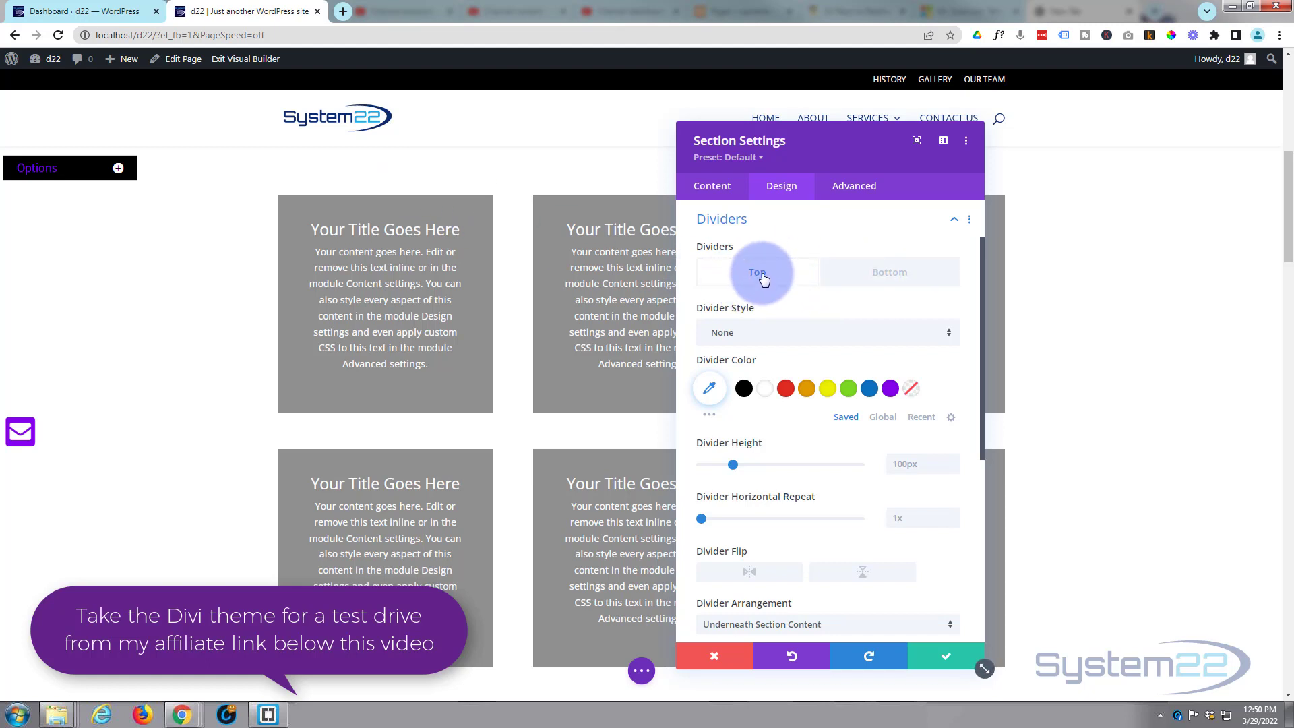
left_click(784, 342)
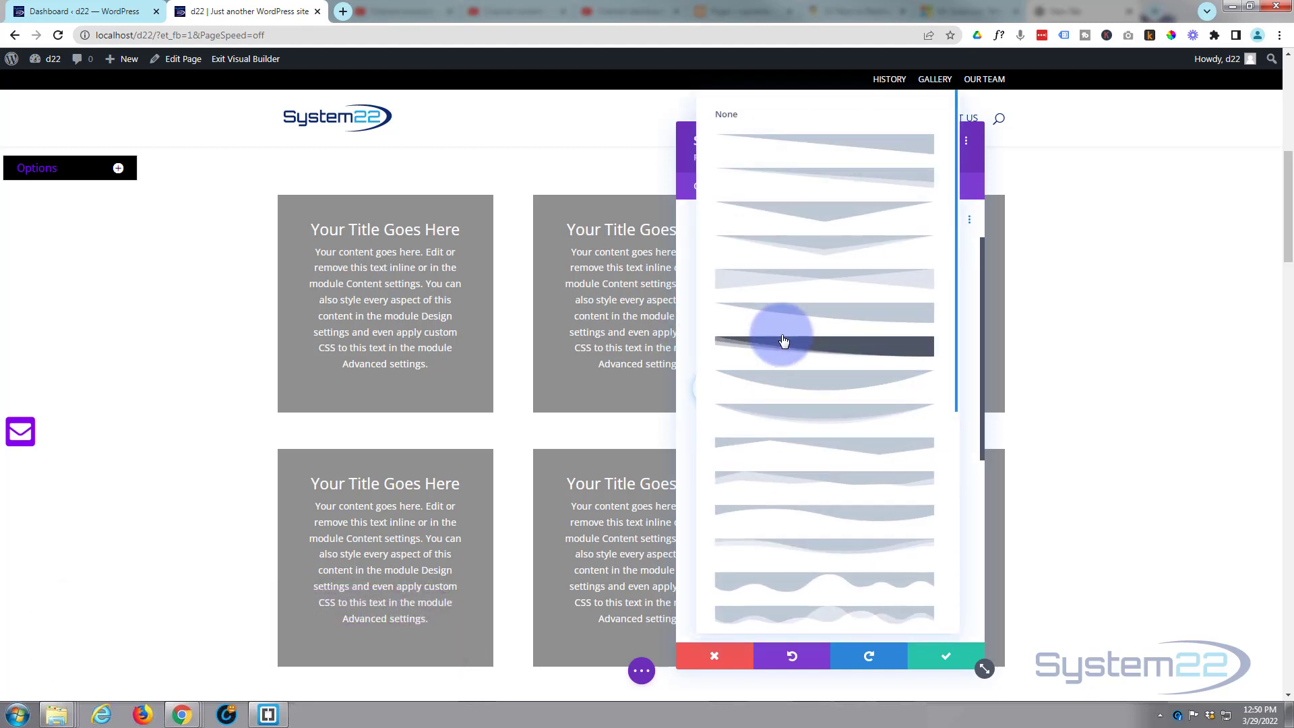
scroll(784, 340, "down", 2)
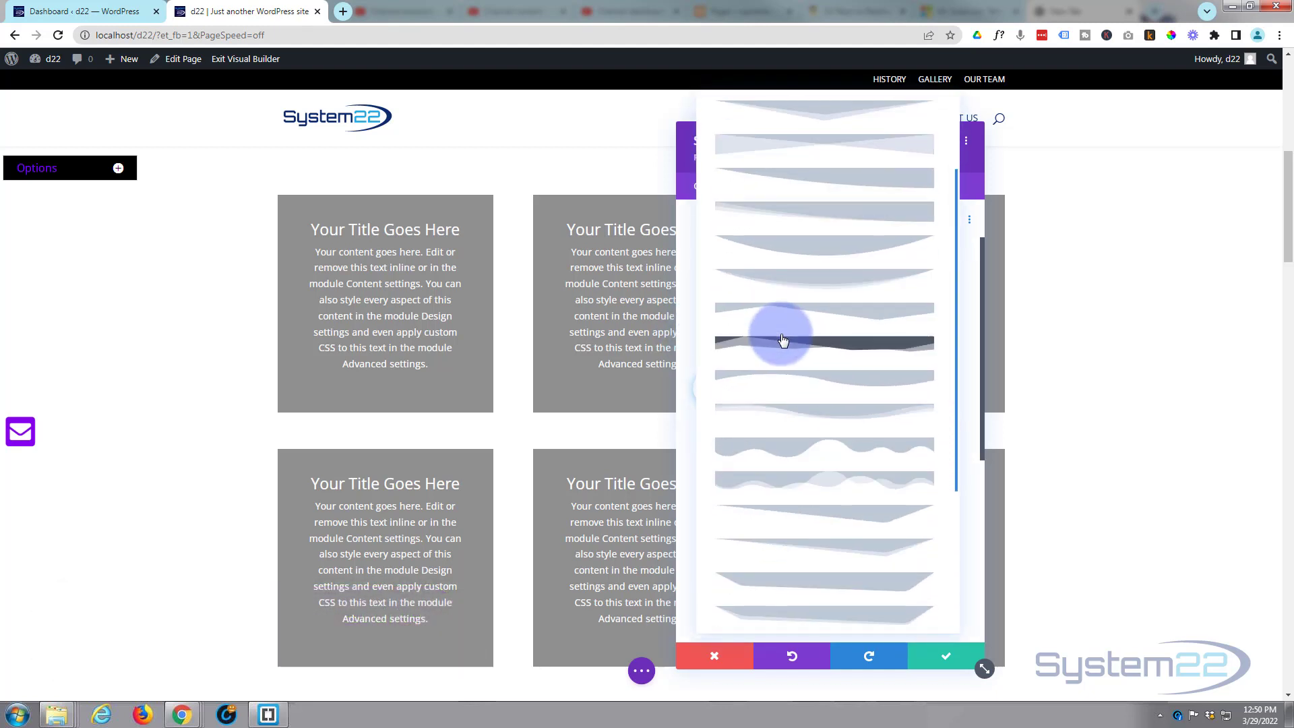
left_click(789, 485)
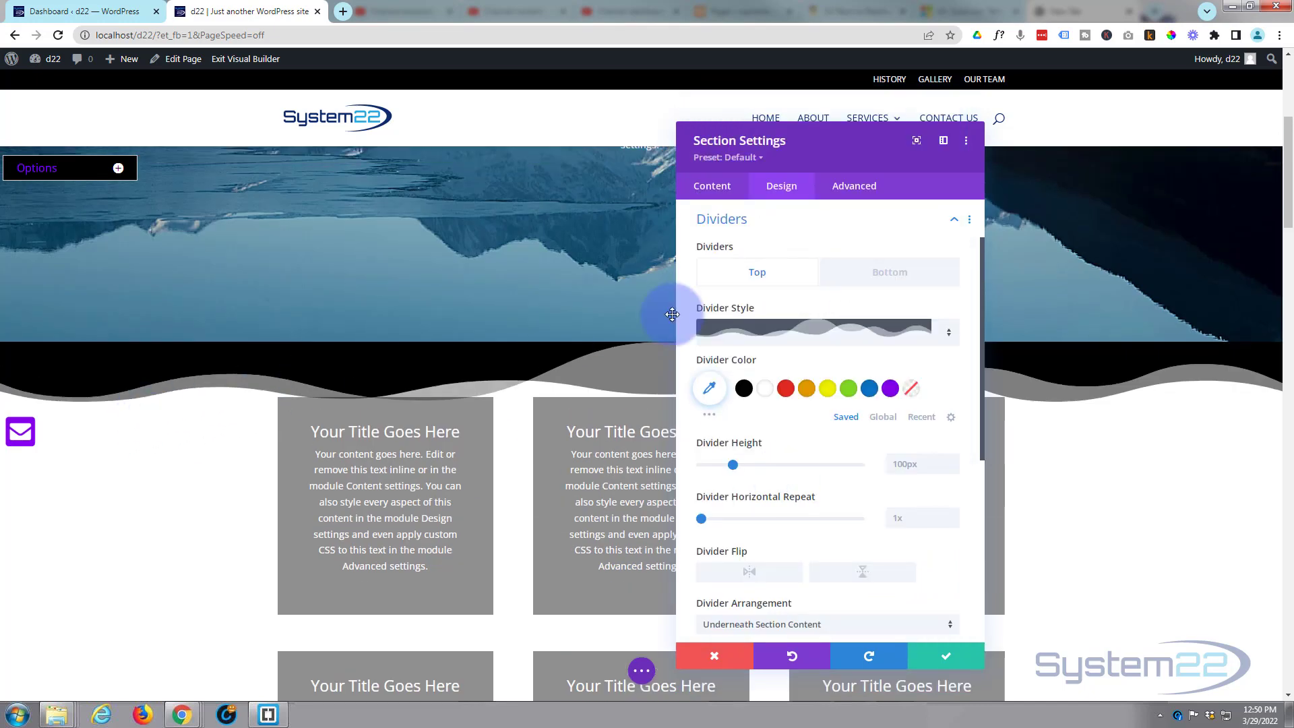
- Colour the top wave divider blue #0c71c3 at 0.42 opacity
left_click(870, 389)
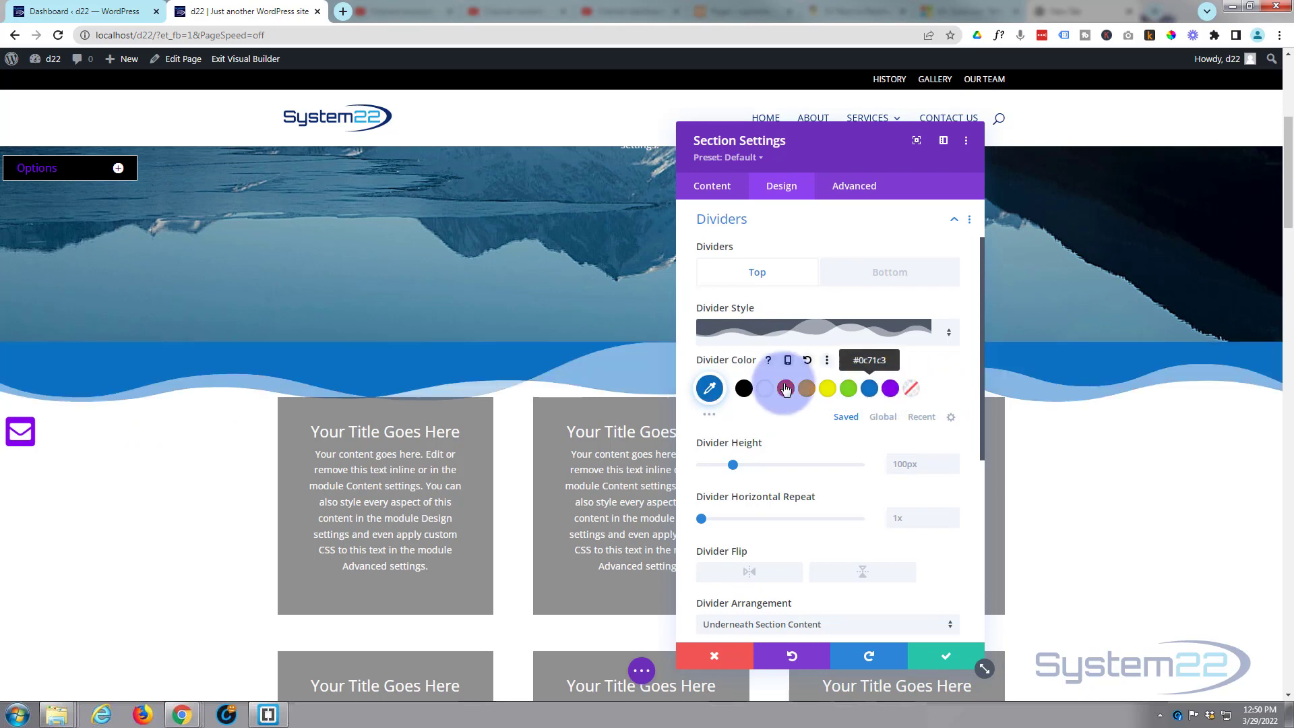
left_click(710, 388)
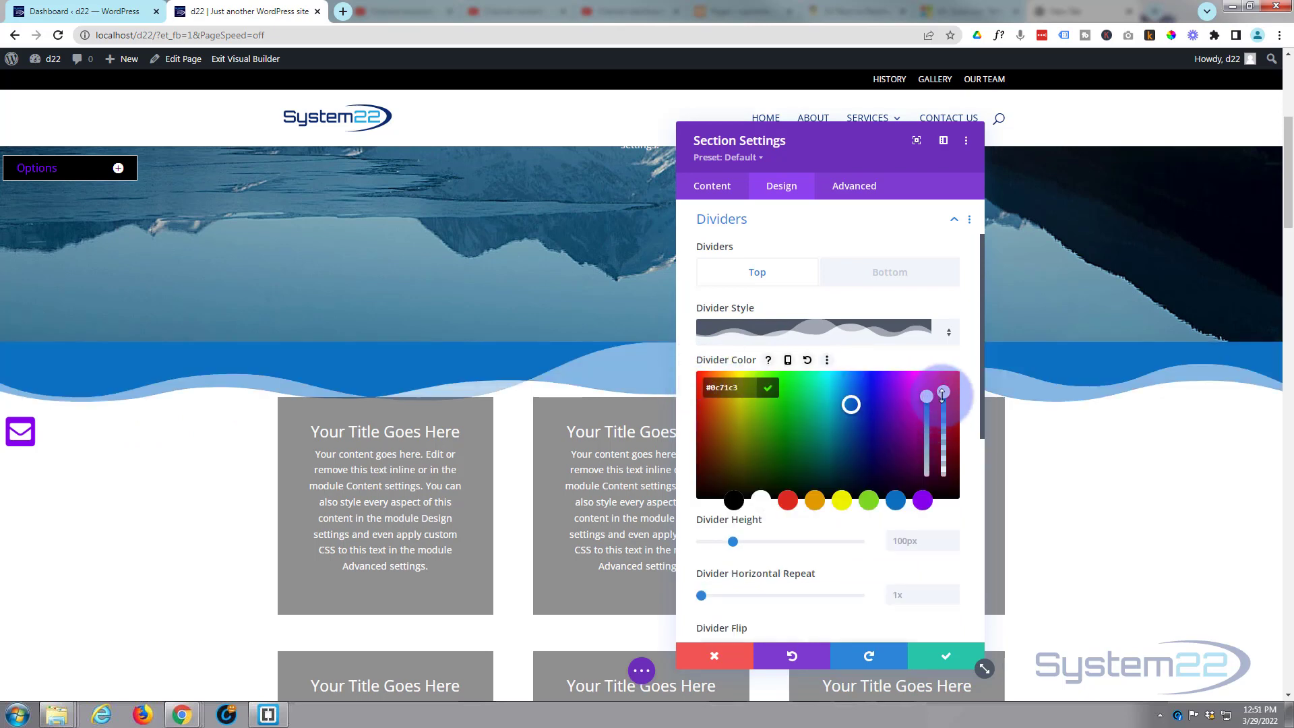
left_click_drag(943, 395, 944, 440)
left_click(461, 375)
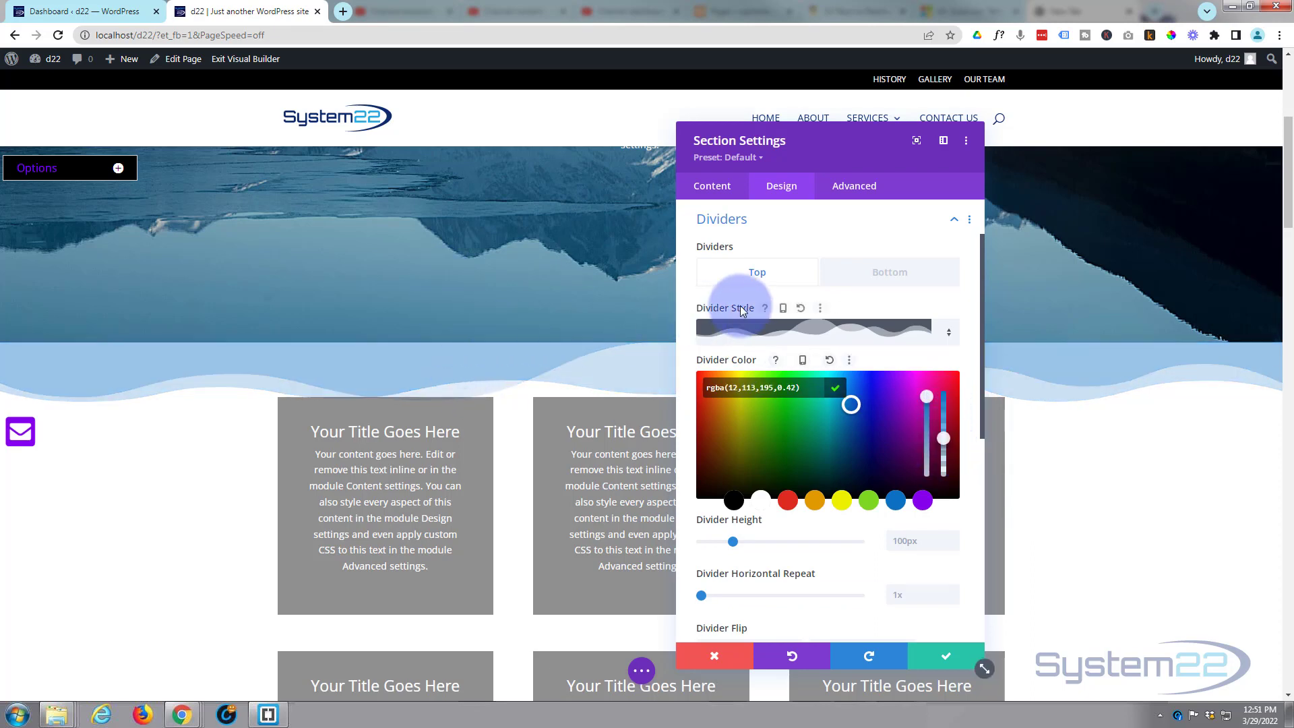
scroll(740, 308, "down", 1)
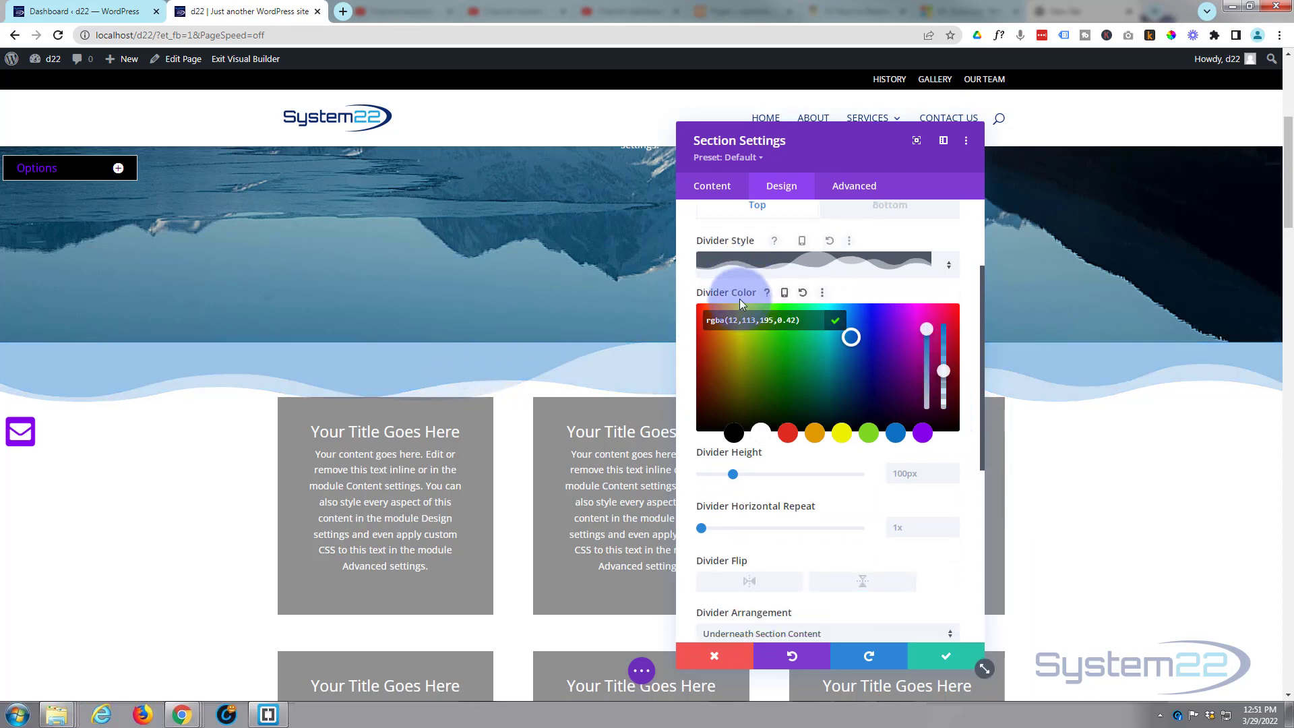
- Give the bottom divider a layered wave shape in purple rgba(131,0,233,0.45)
left_click(884, 213)
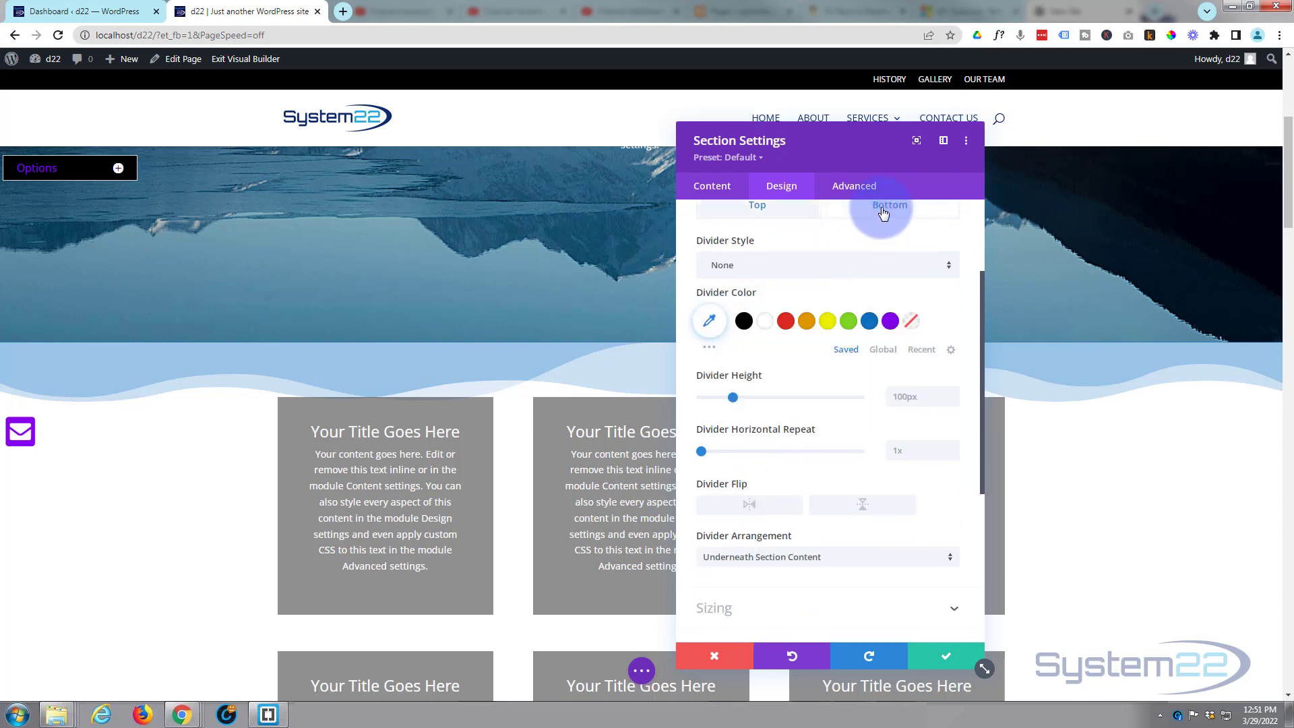
left_click(842, 271)
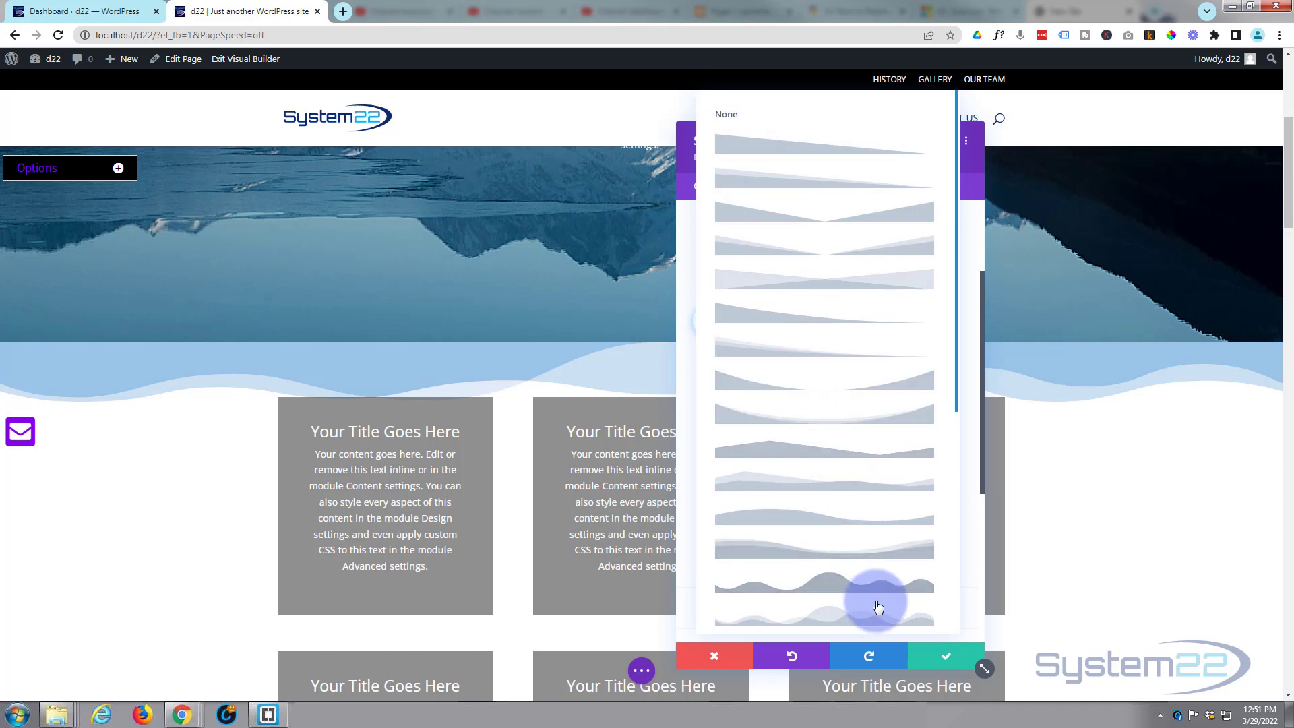
left_click(858, 613)
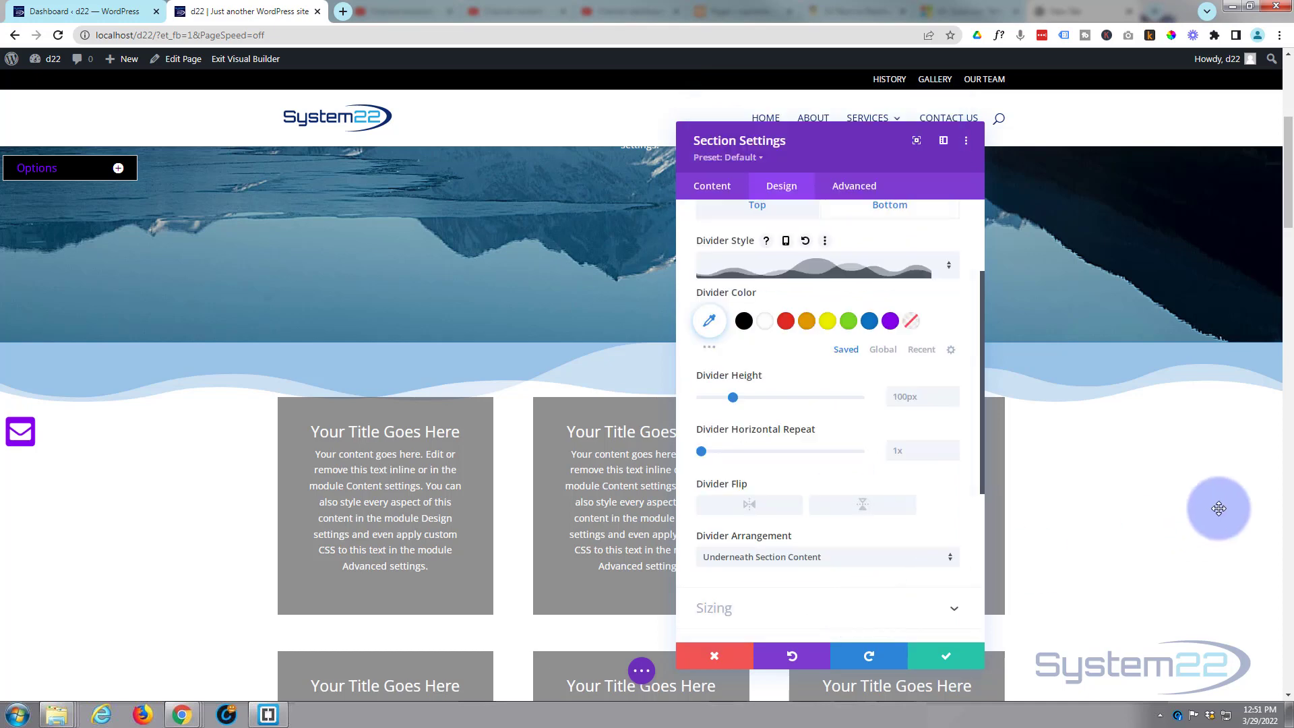
scroll(1213, 507, "down", 5)
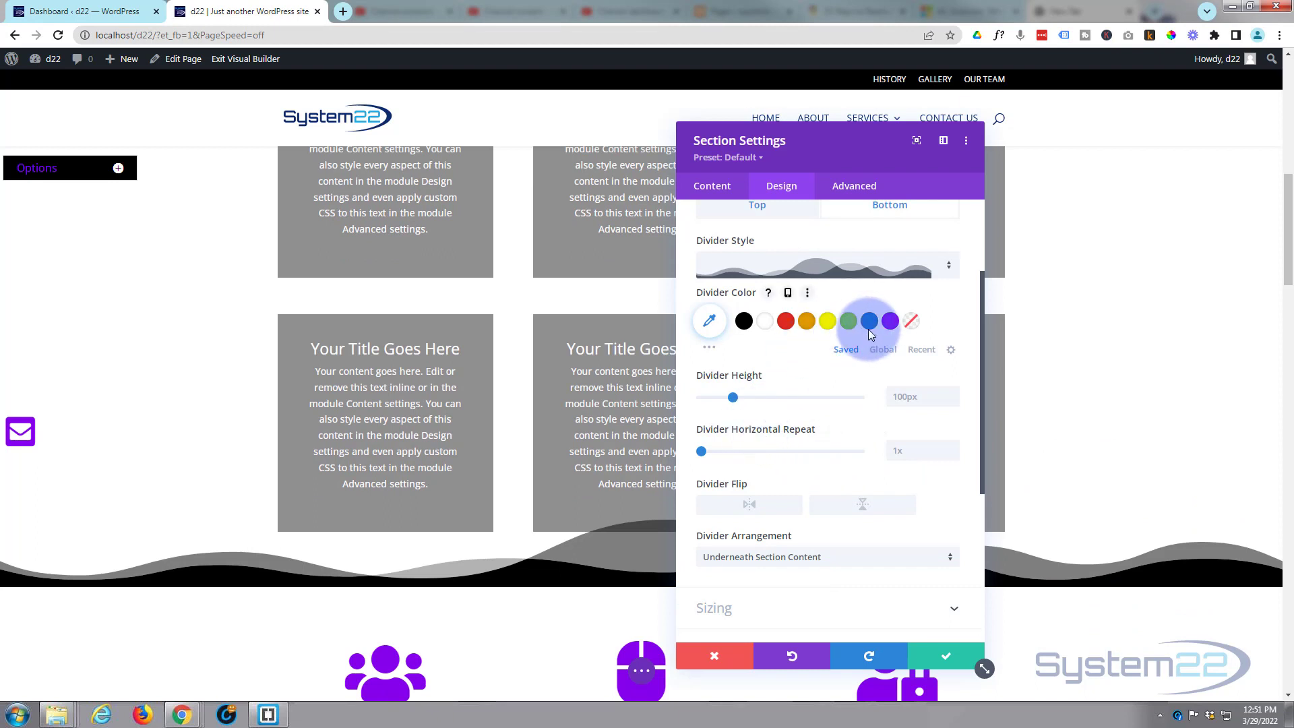
left_click(890, 321)
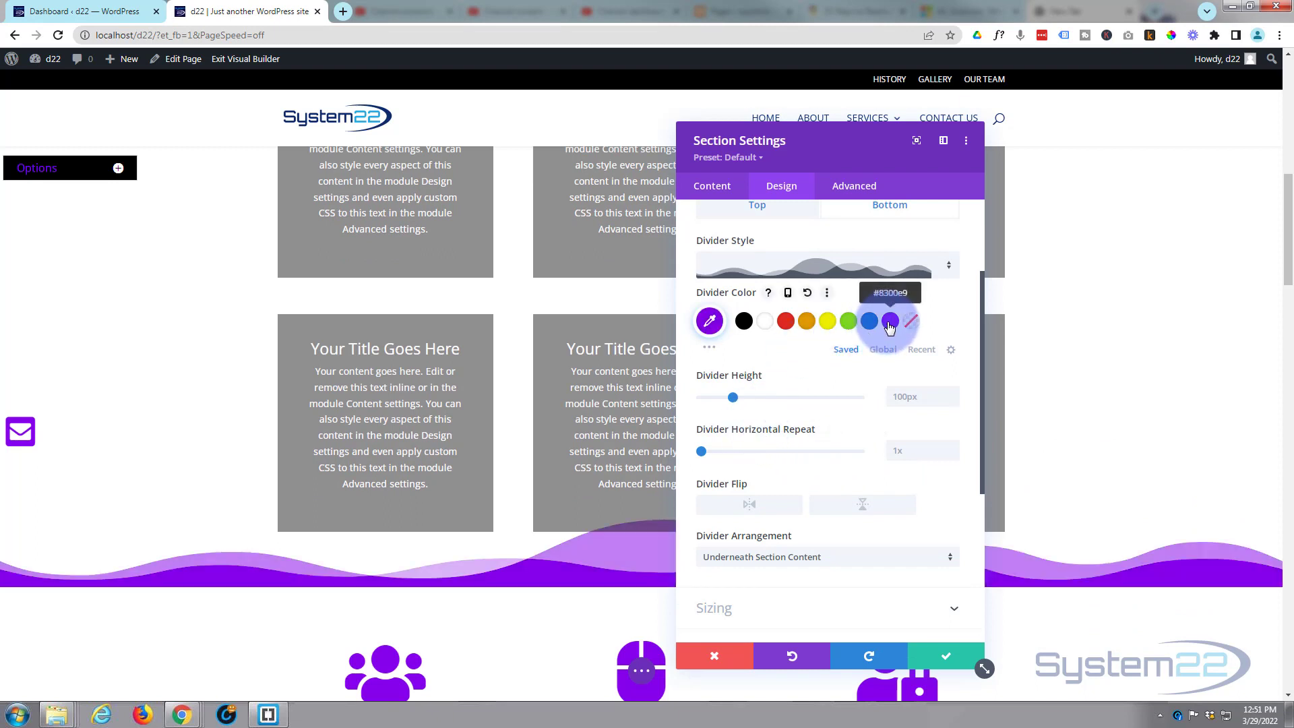
left_click(710, 323)
left_click_drag(944, 327, 944, 368)
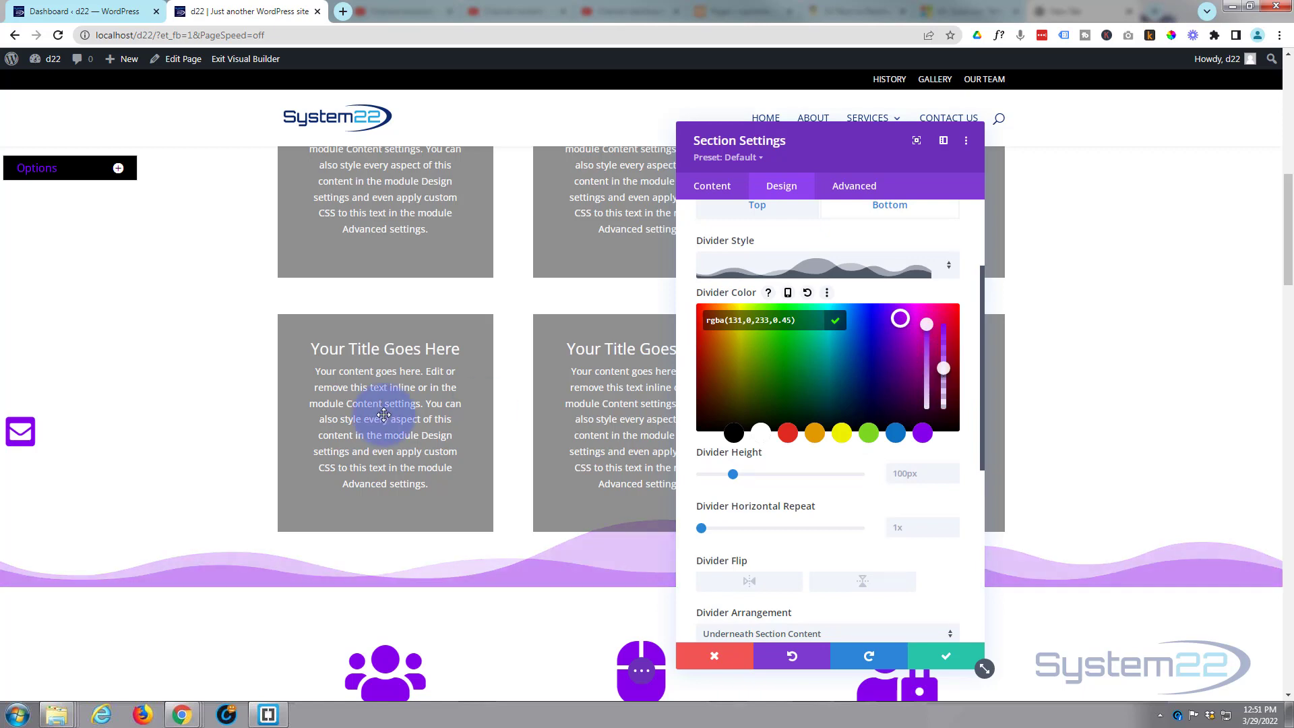
- Set the bottom wave's height to 152px with a 1x horizontal repeat
scroll(226, 440, "up", 2)
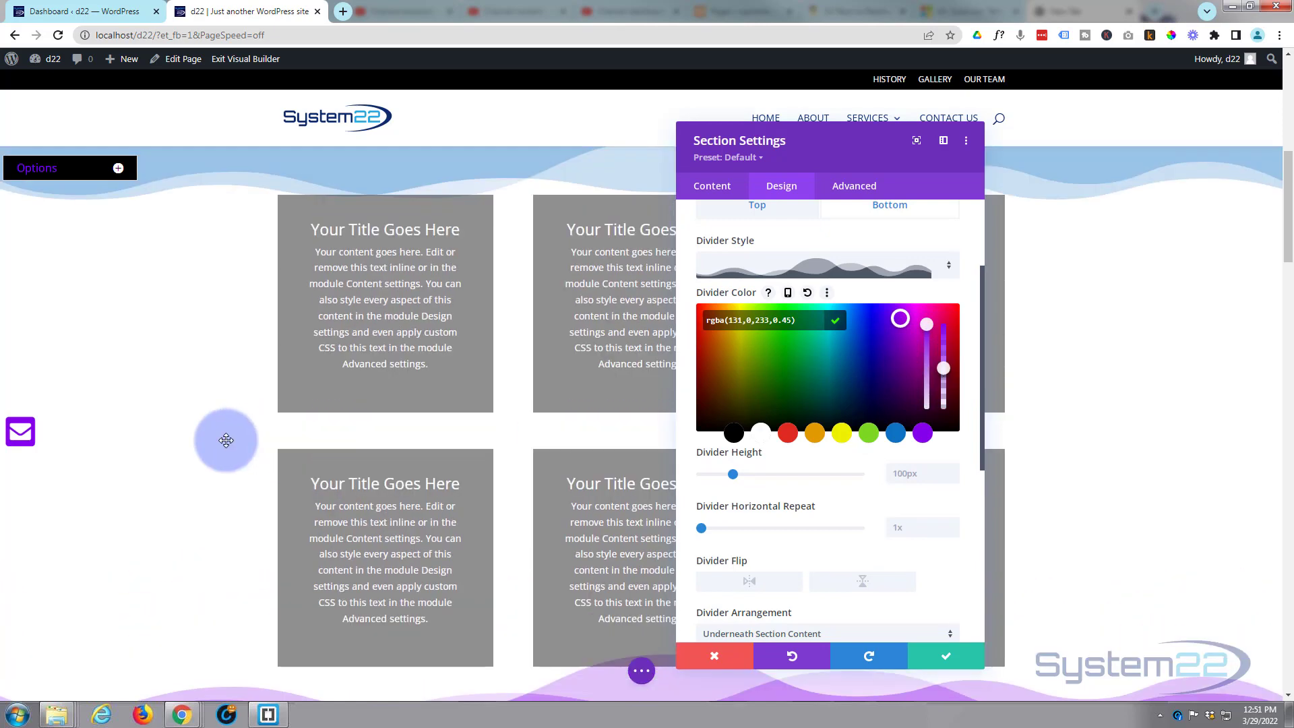
scroll(225, 440, "down", 2)
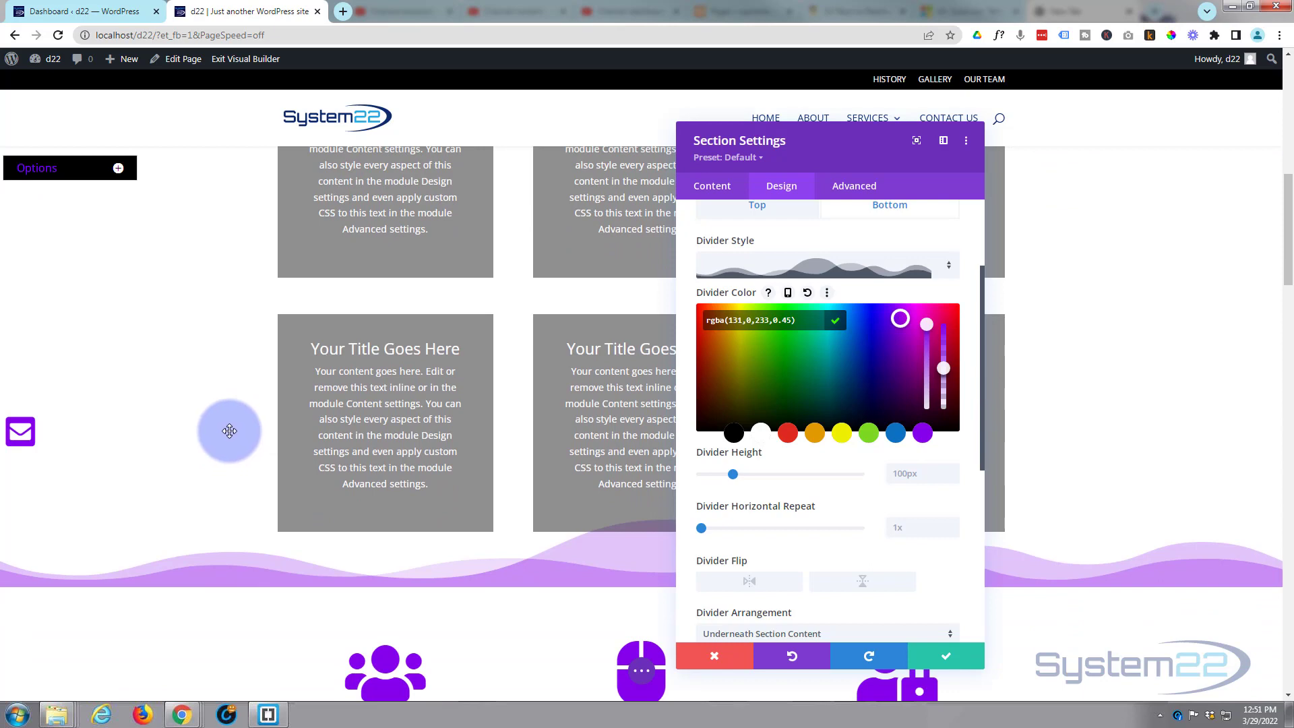
scroll(228, 434, "up", 3)
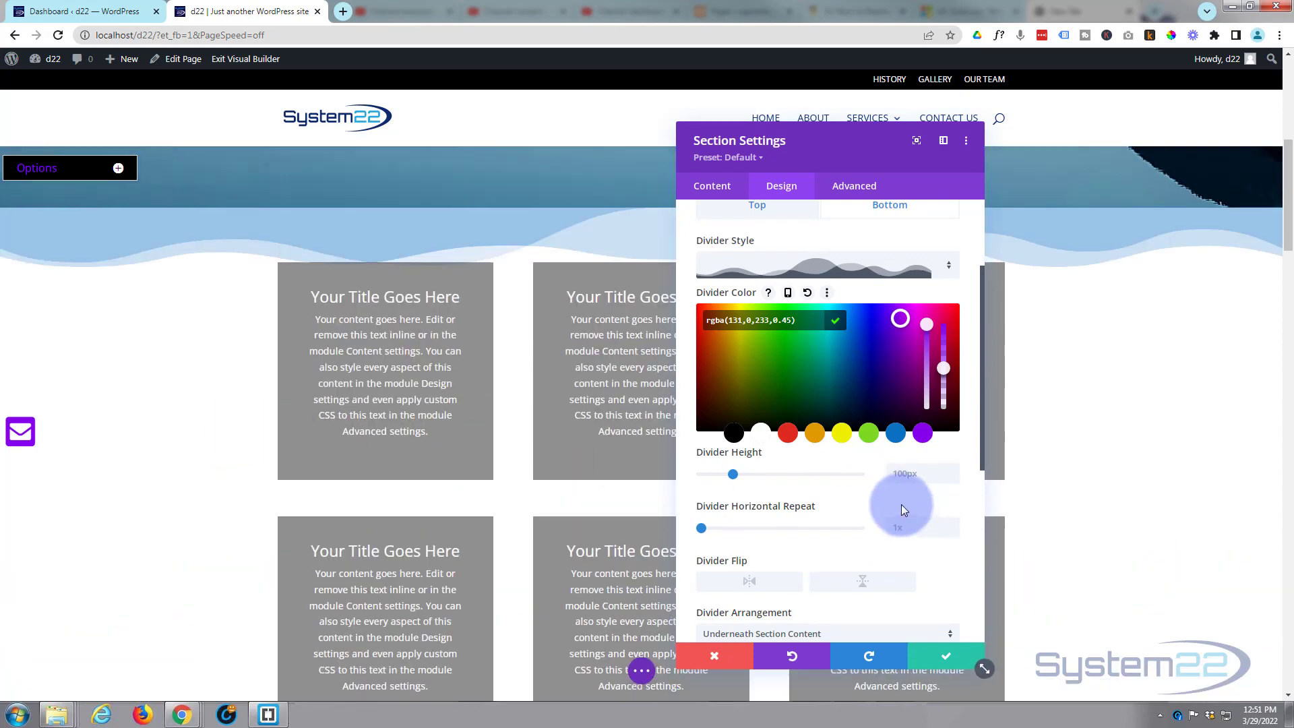
left_click_drag(732, 474, 779, 471)
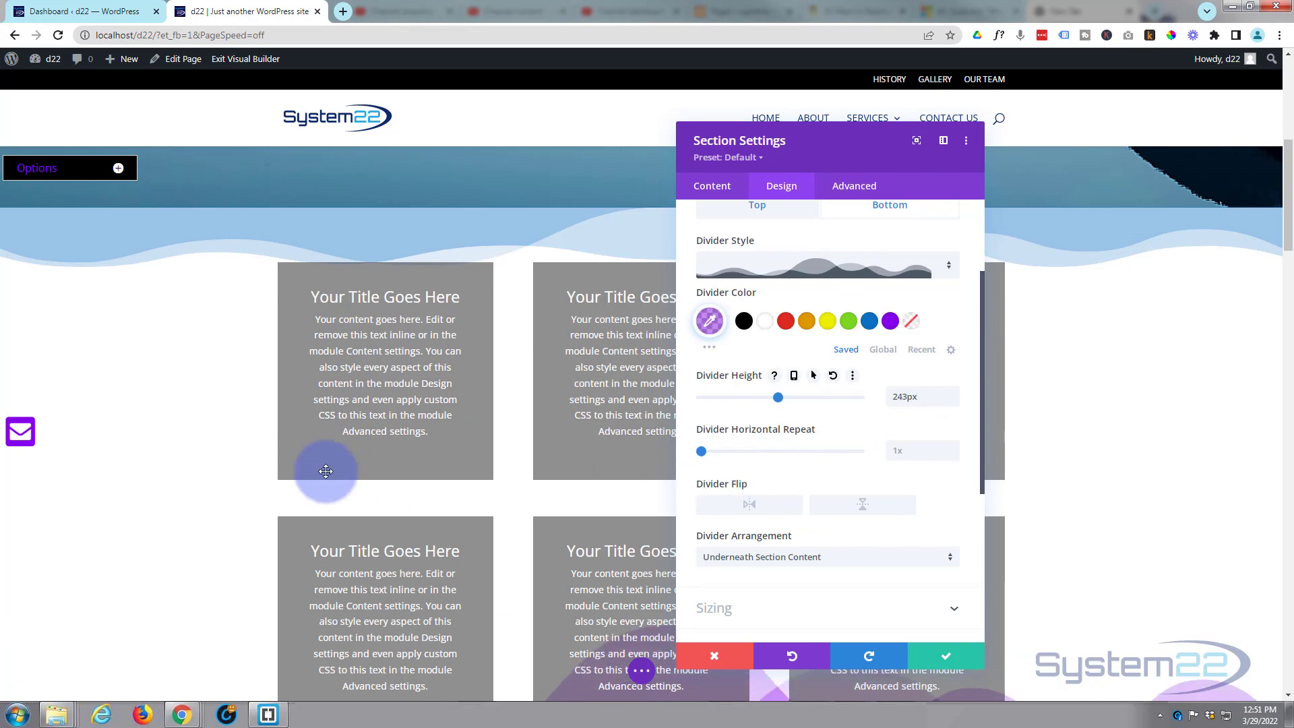
scroll(327, 471, "down", 2)
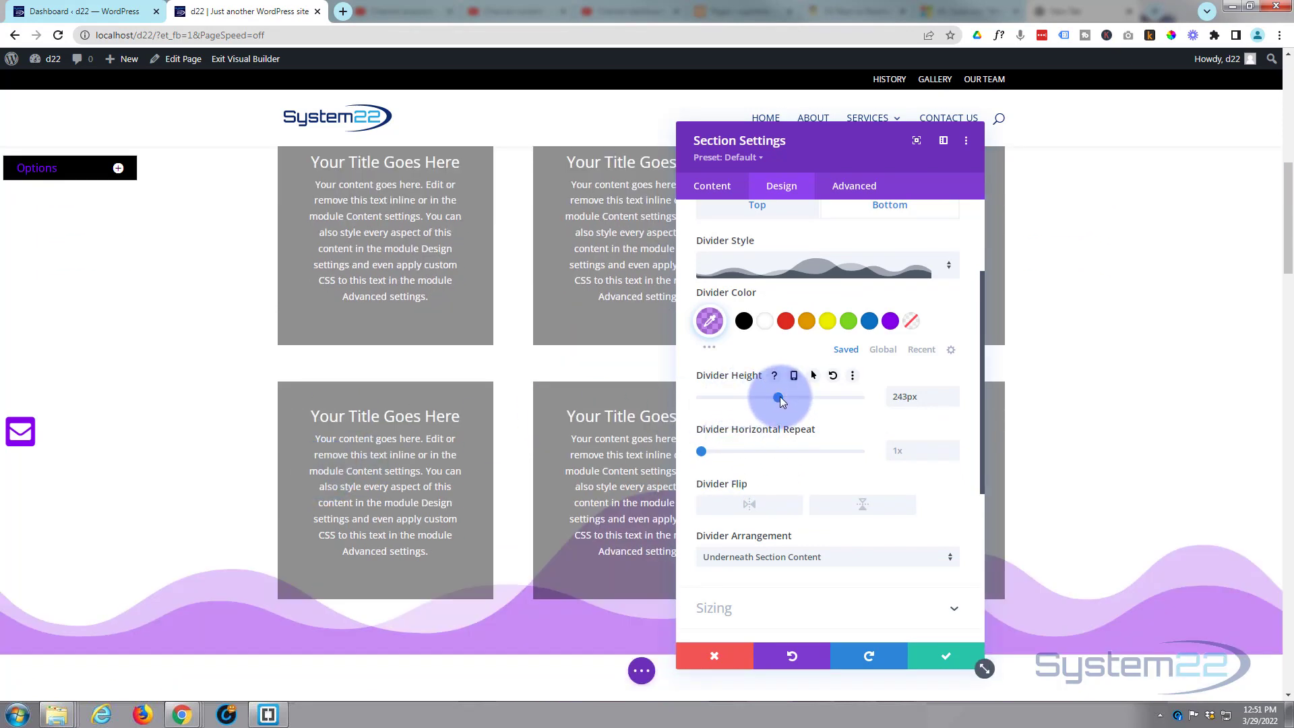
left_click_drag(780, 399, 824, 397)
mouse_move(701, 452)
left_mouse_down()
mouse_move(735, 450)
mouse_move(690, 446)
left_mouse_up()
left_click_drag(821, 398, 750, 399)
- Set the top wave divider's height to 173px
scroll(747, 423, "up", 2)
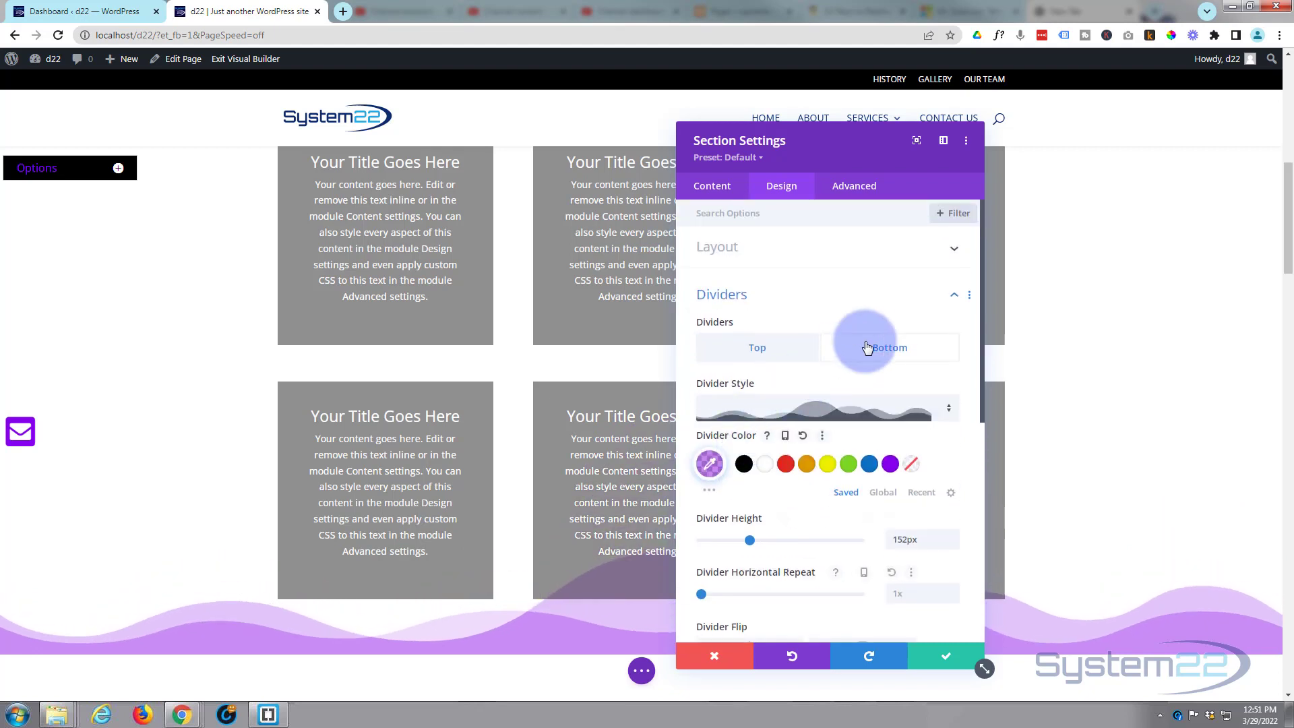
left_click(764, 356)
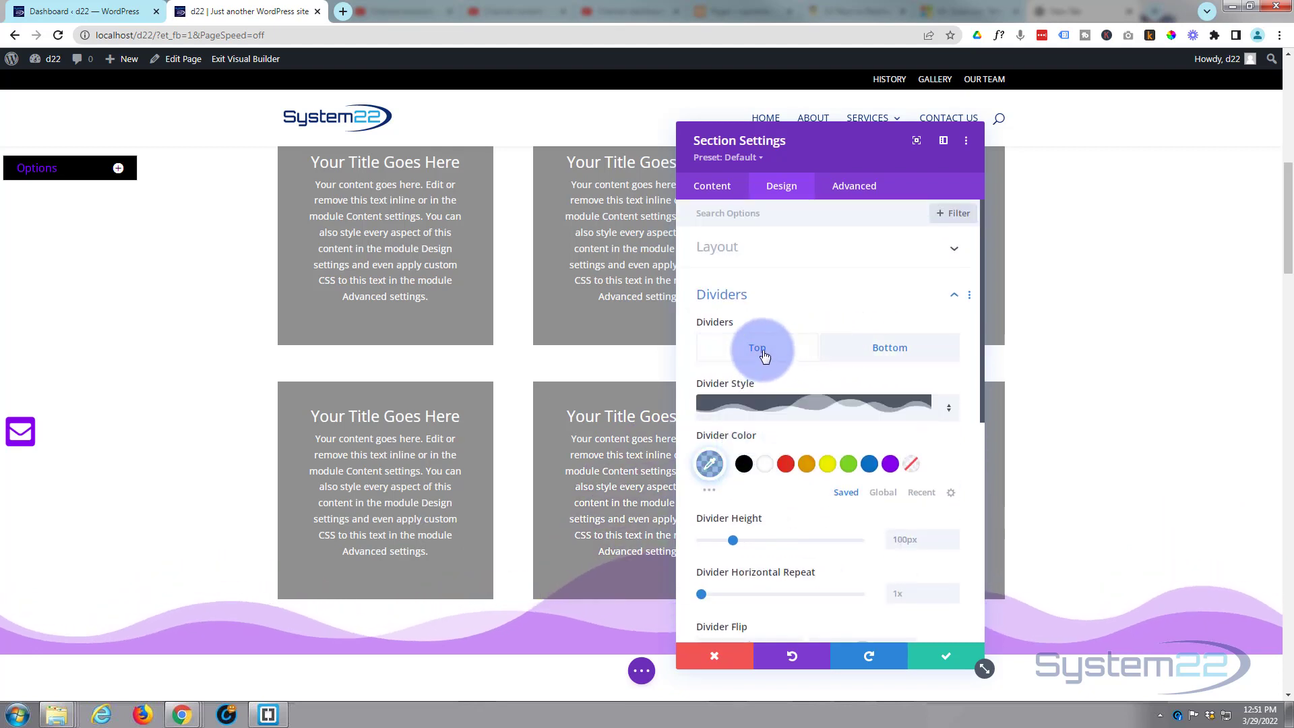
scroll(762, 370, "down", 2)
scroll(127, 468, "up", 3)
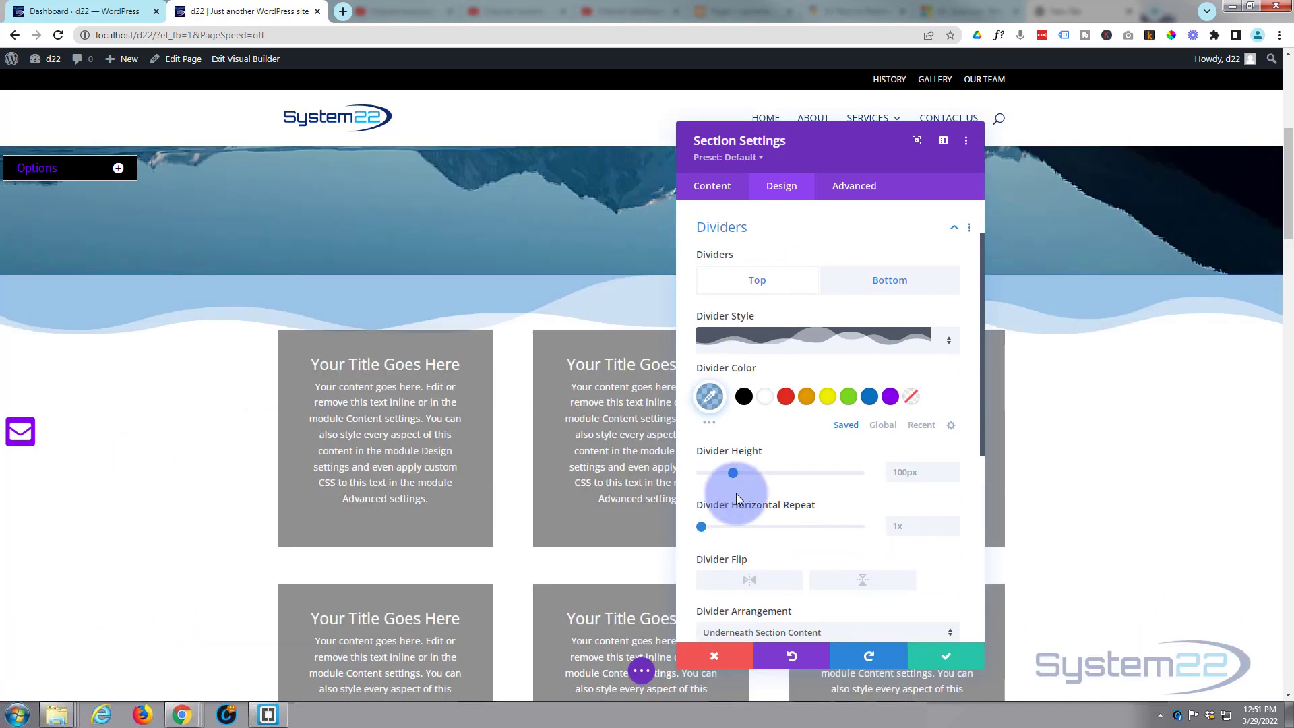
mouse_move(737, 472)
left_mouse_down()
mouse_move(836, 471)
mouse_move(756, 473)
left_mouse_up()
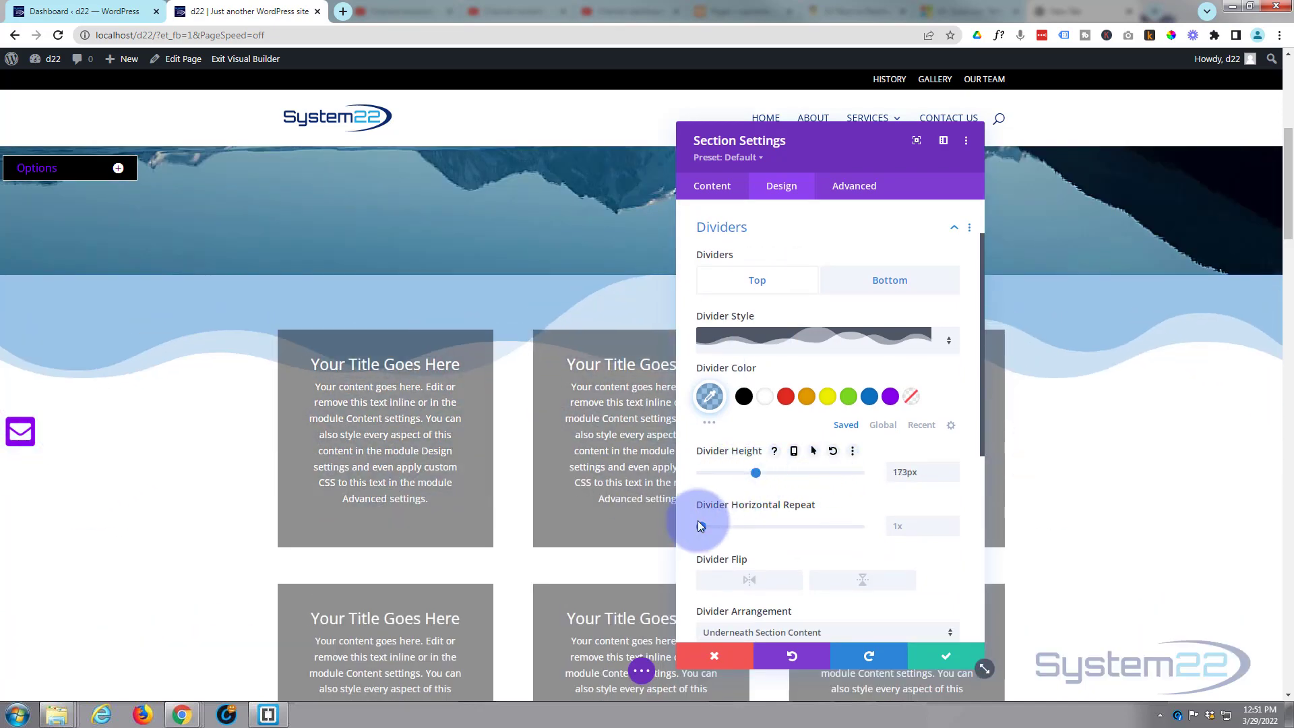
mouse_move(701, 526)
left_mouse_down()
mouse_move(741, 525)
mouse_move(690, 524)
left_mouse_up()
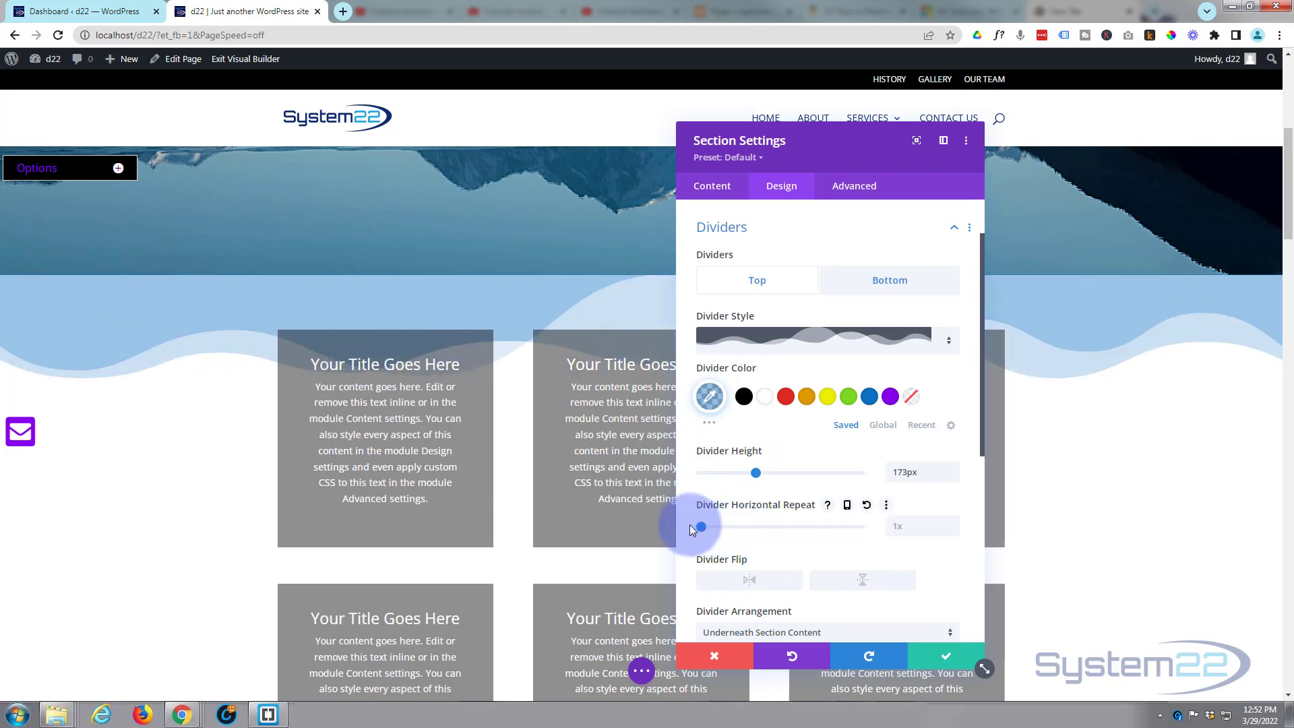
- Try the horizontal and vertical flip options, leaving the top wave unflipped
left_click(750, 583)
left_click(860, 584)
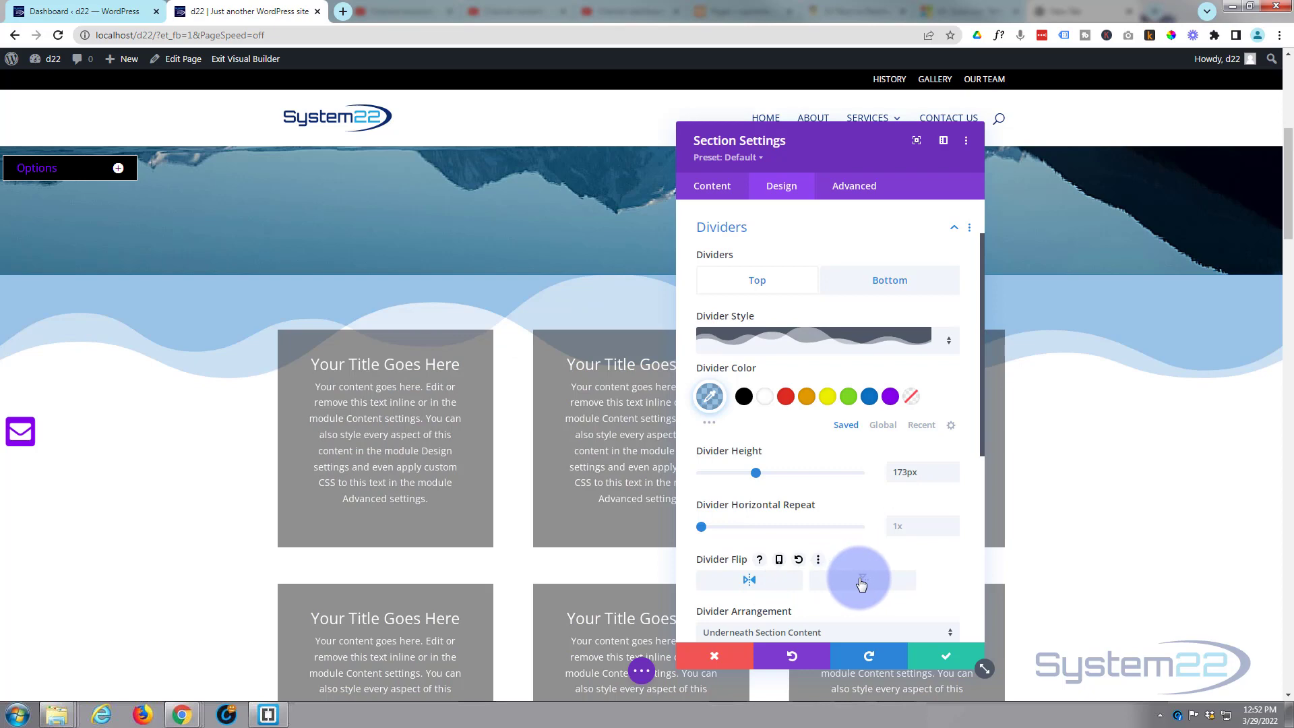
left_click(768, 582)
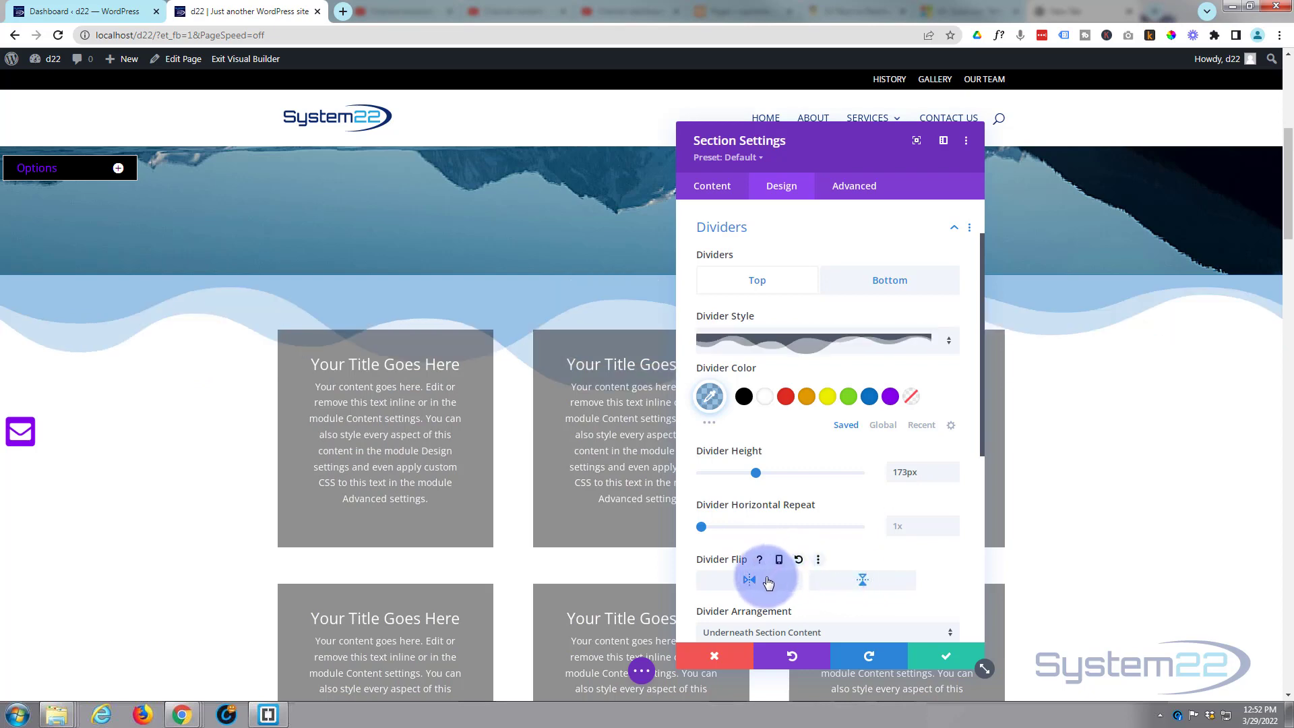
left_click(873, 584)
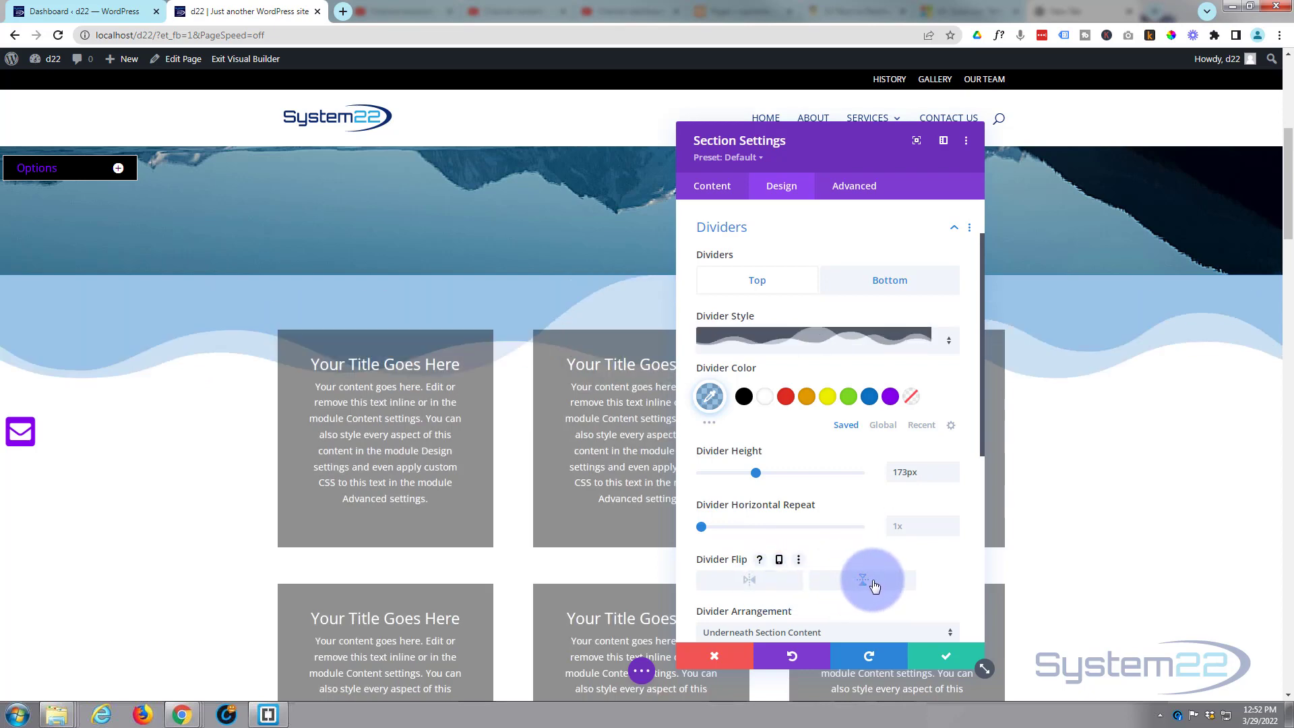
scroll(203, 490, "down", 2)
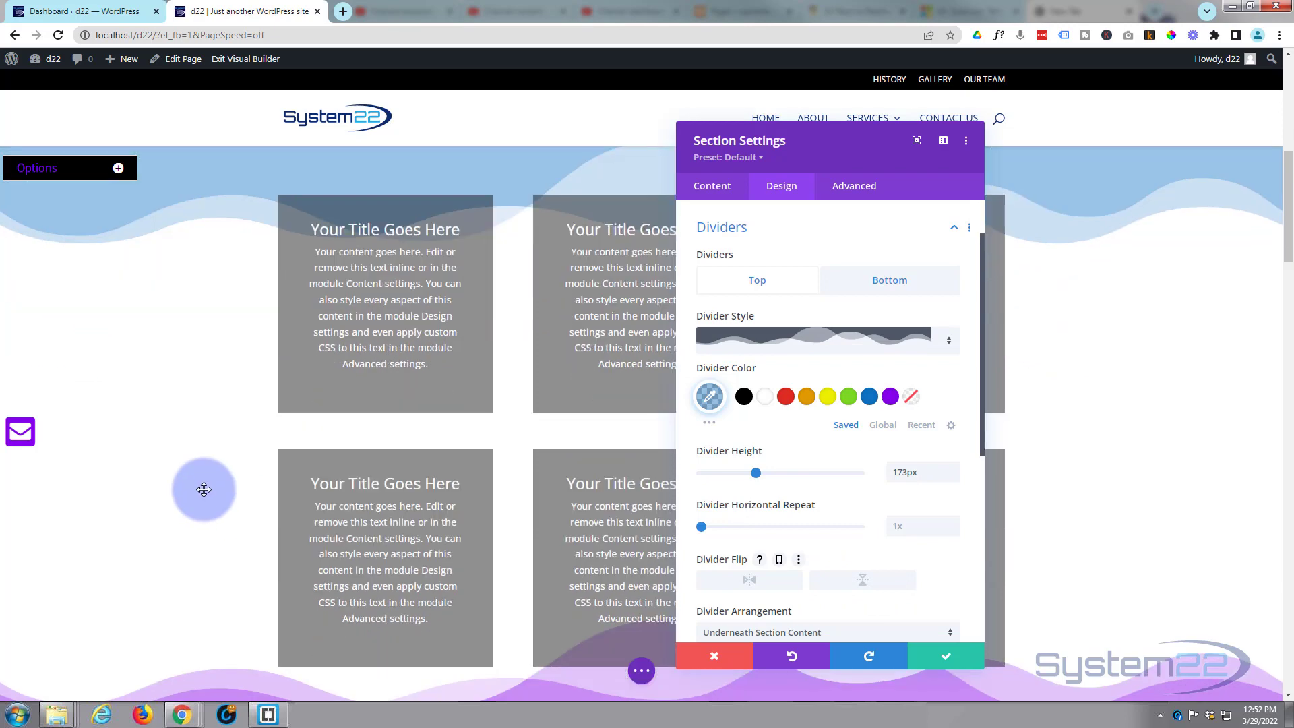
scroll(203, 489, "down", 2)
scroll(206, 490, "up", 2)
scroll(205, 490, "up", 2)
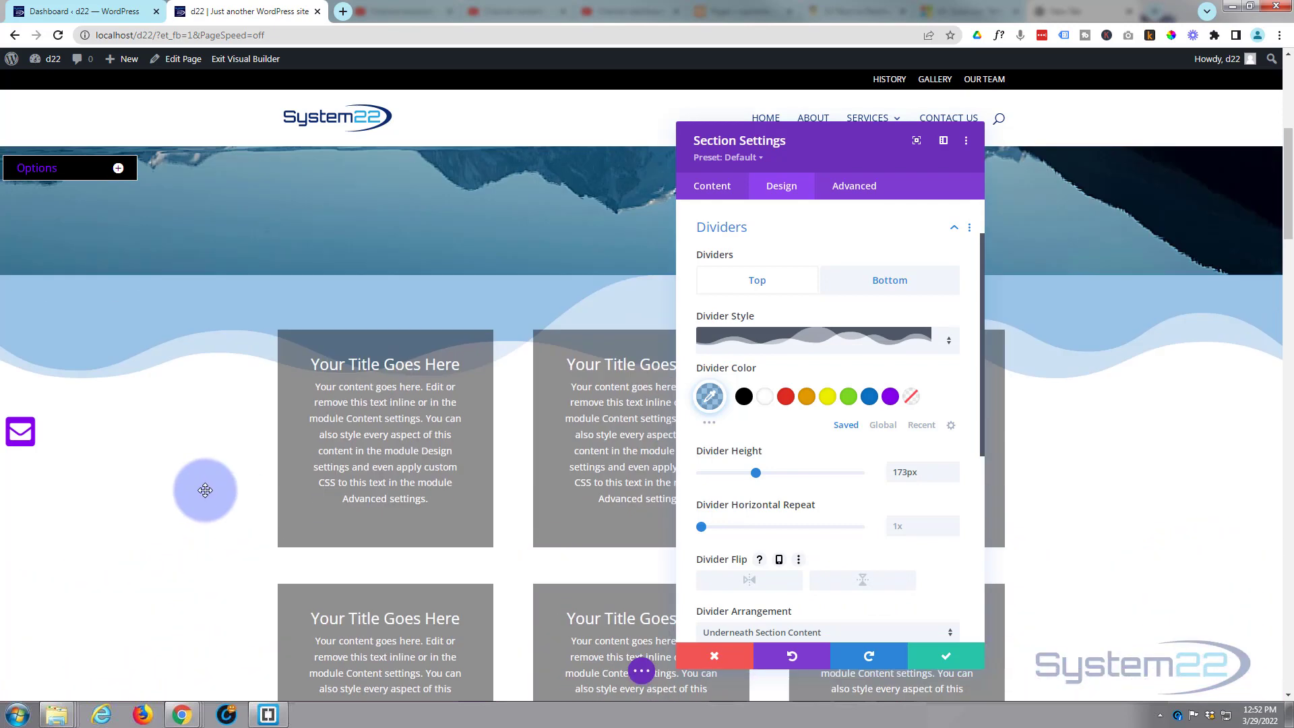
scroll(205, 490, "down", 1)
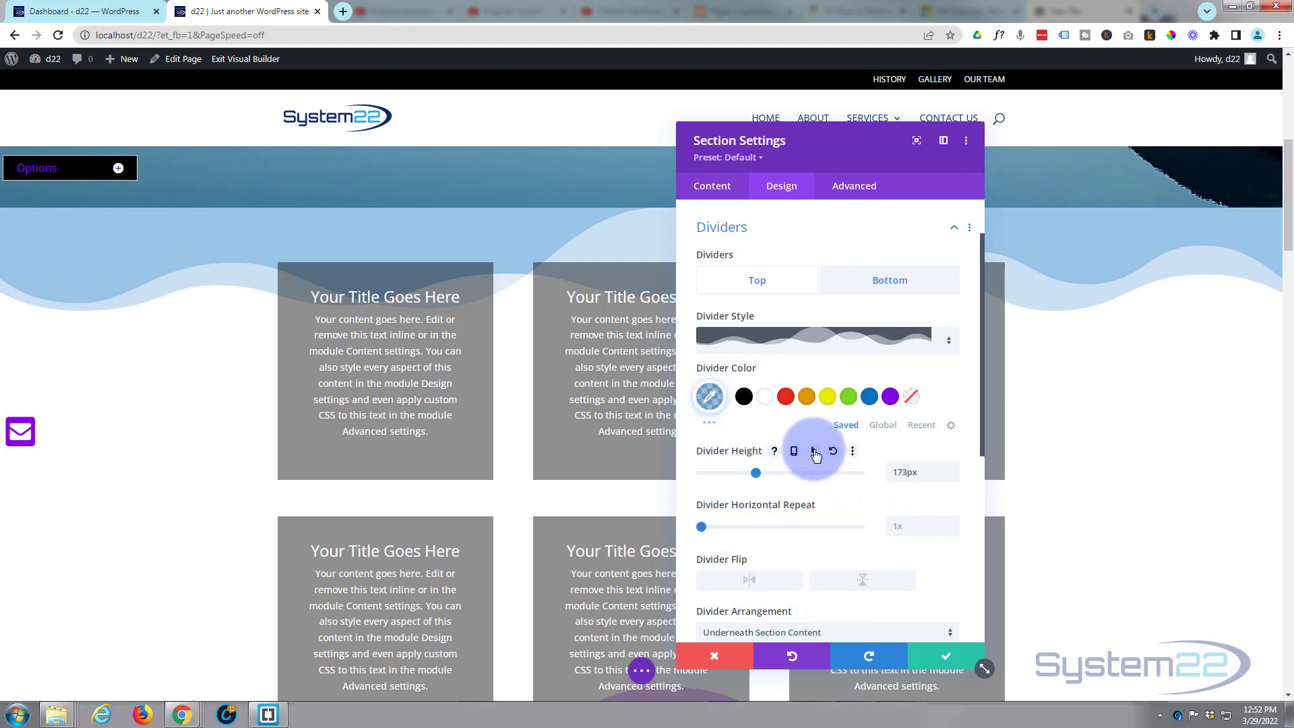
- Enable hover options on the top divider height and replace the 173px Desktop value with 0
left_click(815, 453)
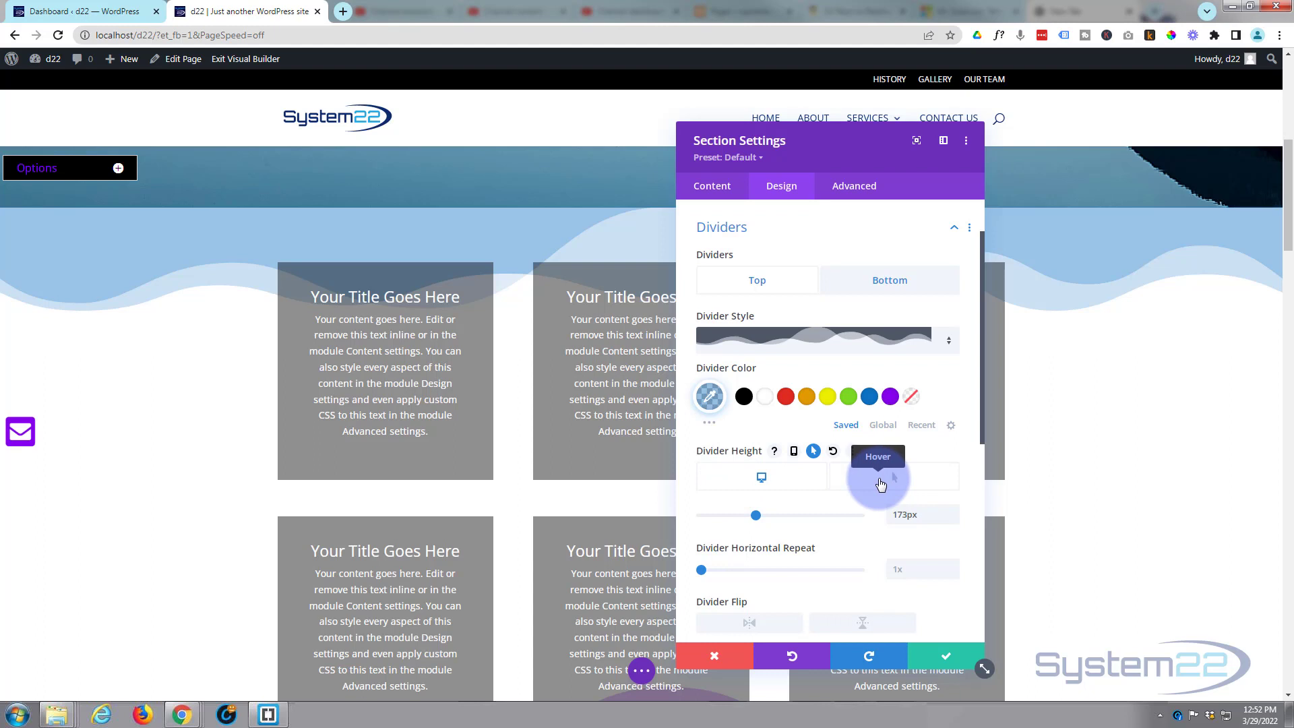
left_click(882, 484)
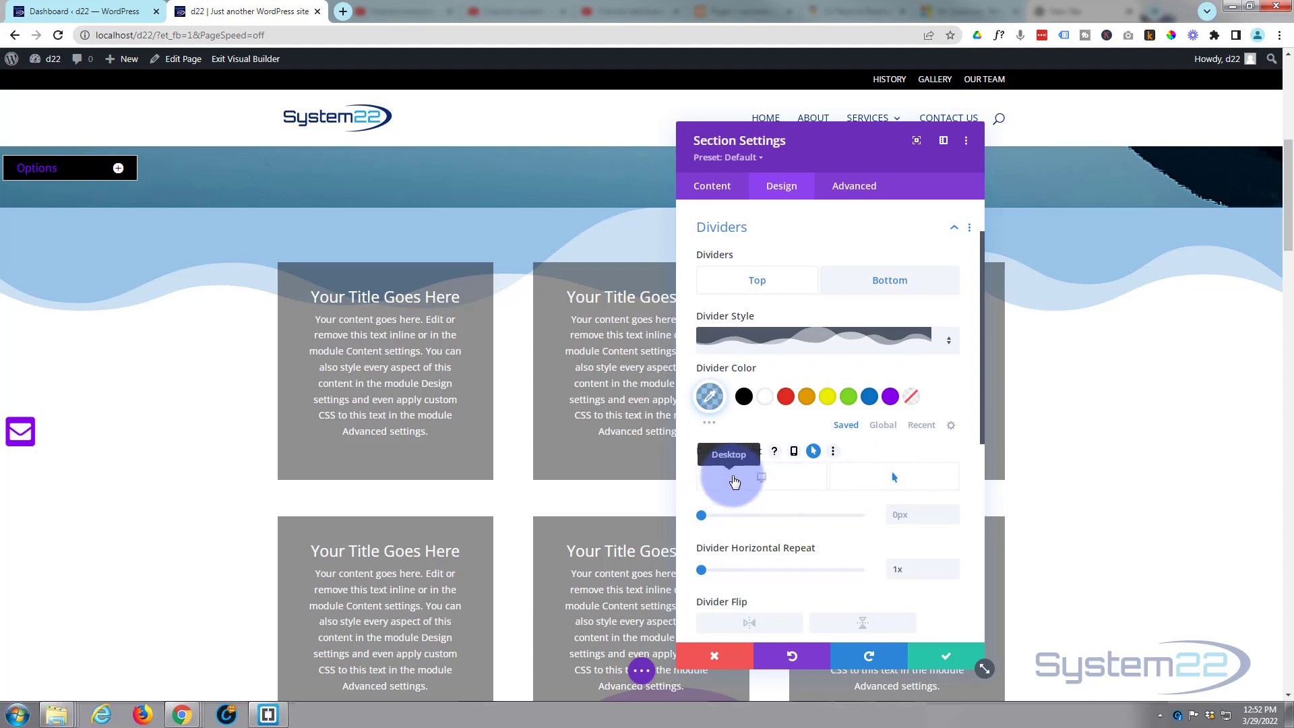
left_click(735, 480)
left_click_drag(918, 514, 886, 521)
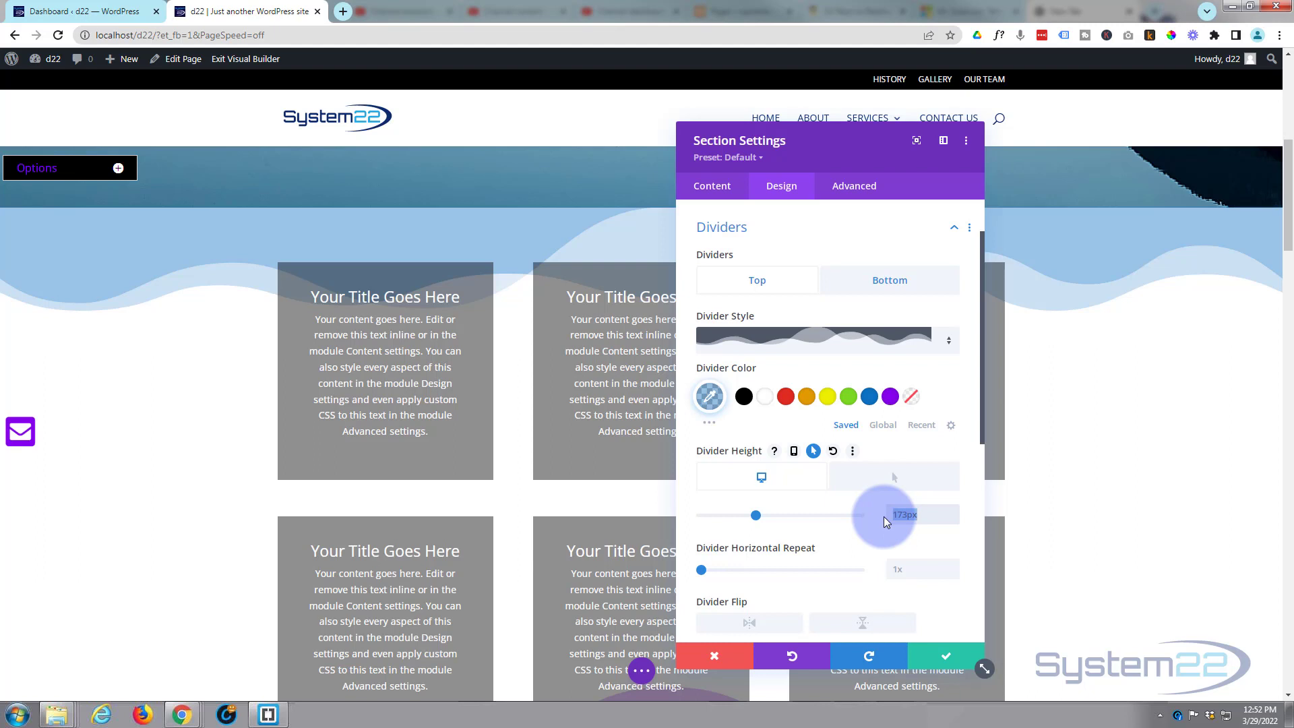
type("0px%")
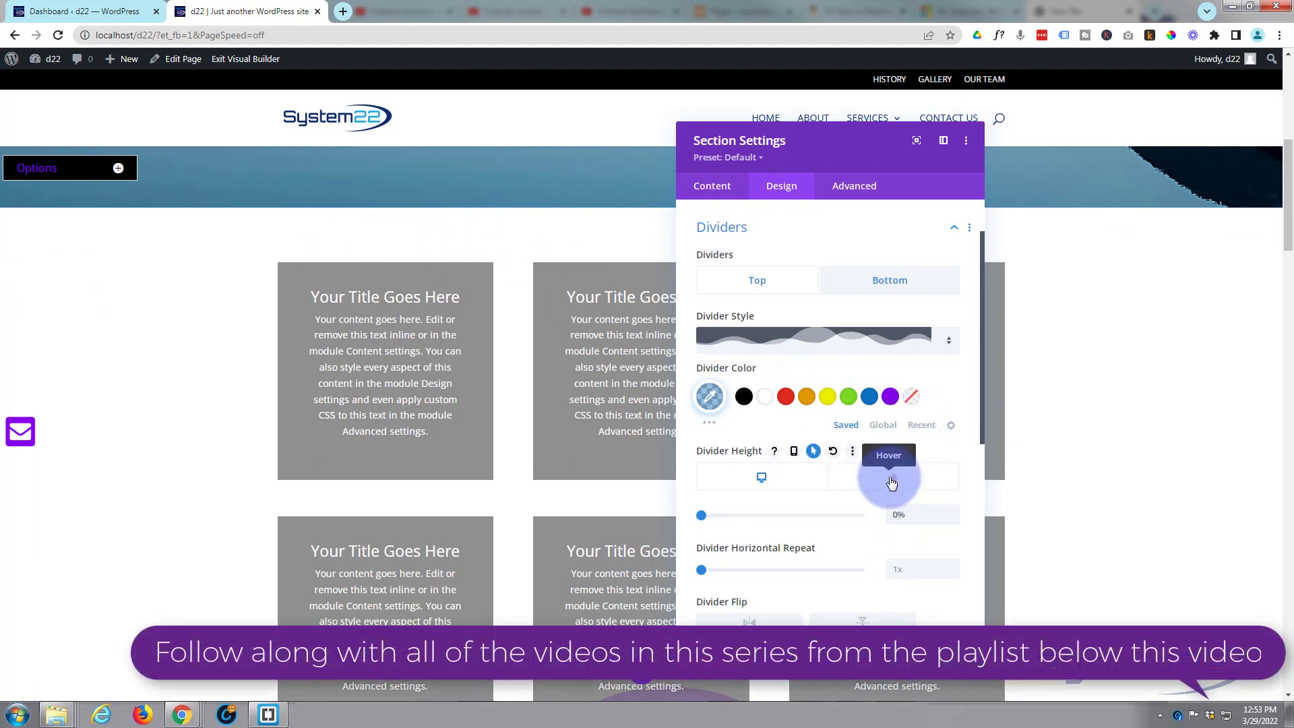
- Enter 150% as the top wave divider's Hover height
left_click(892, 483)
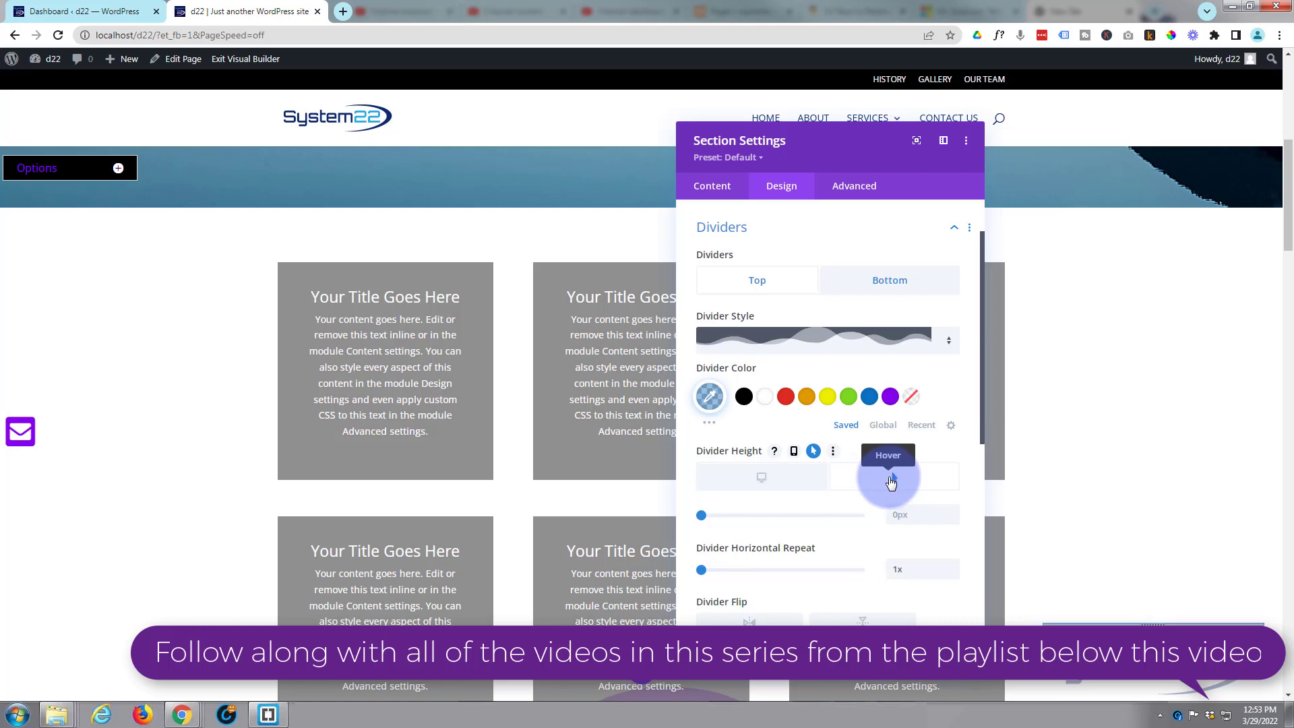
left_click(892, 511)
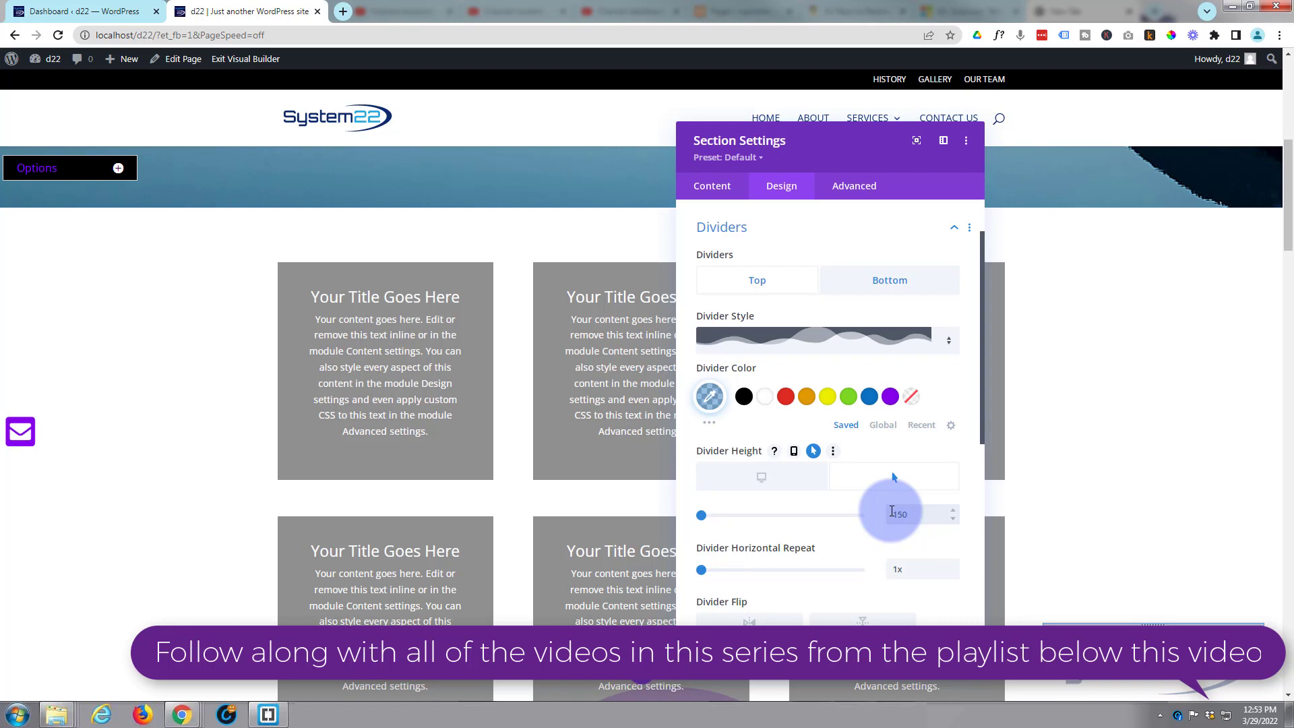
type("150%")
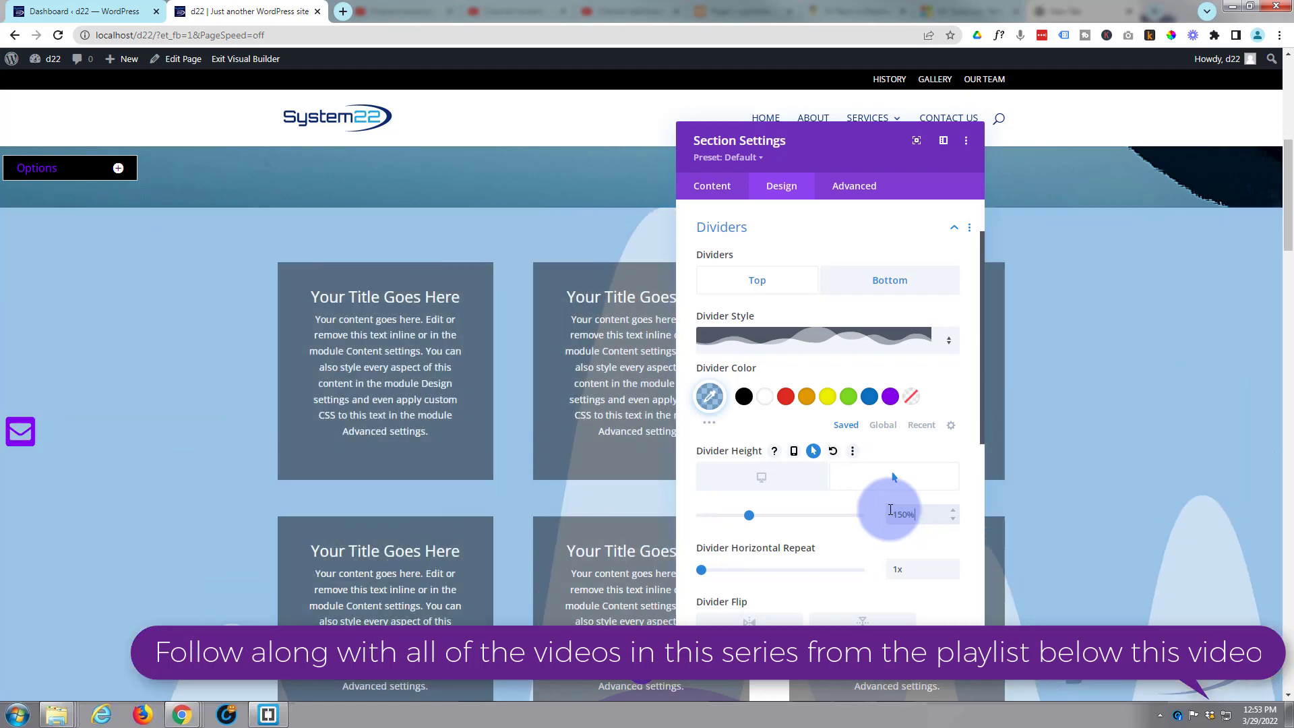
scroll(290, 420, "down", 1)
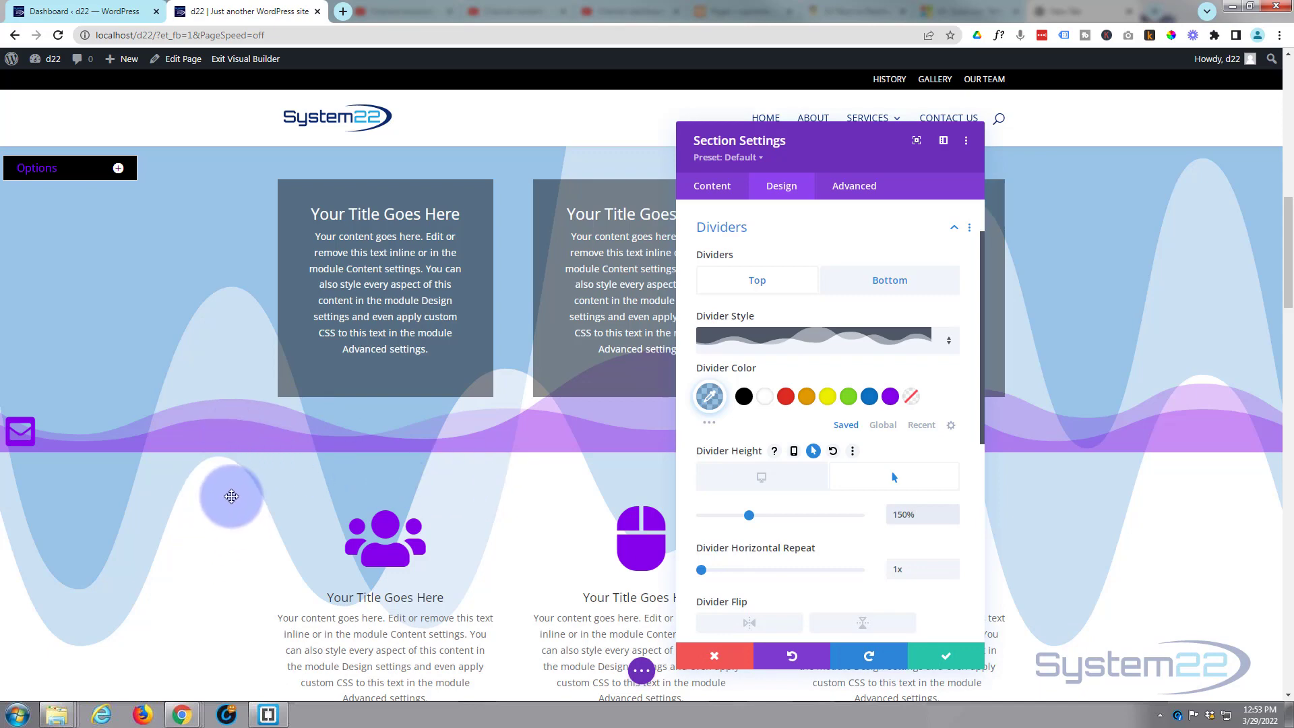
scroll(231, 496, "down", 1)
scroll(230, 499, "up", 2)
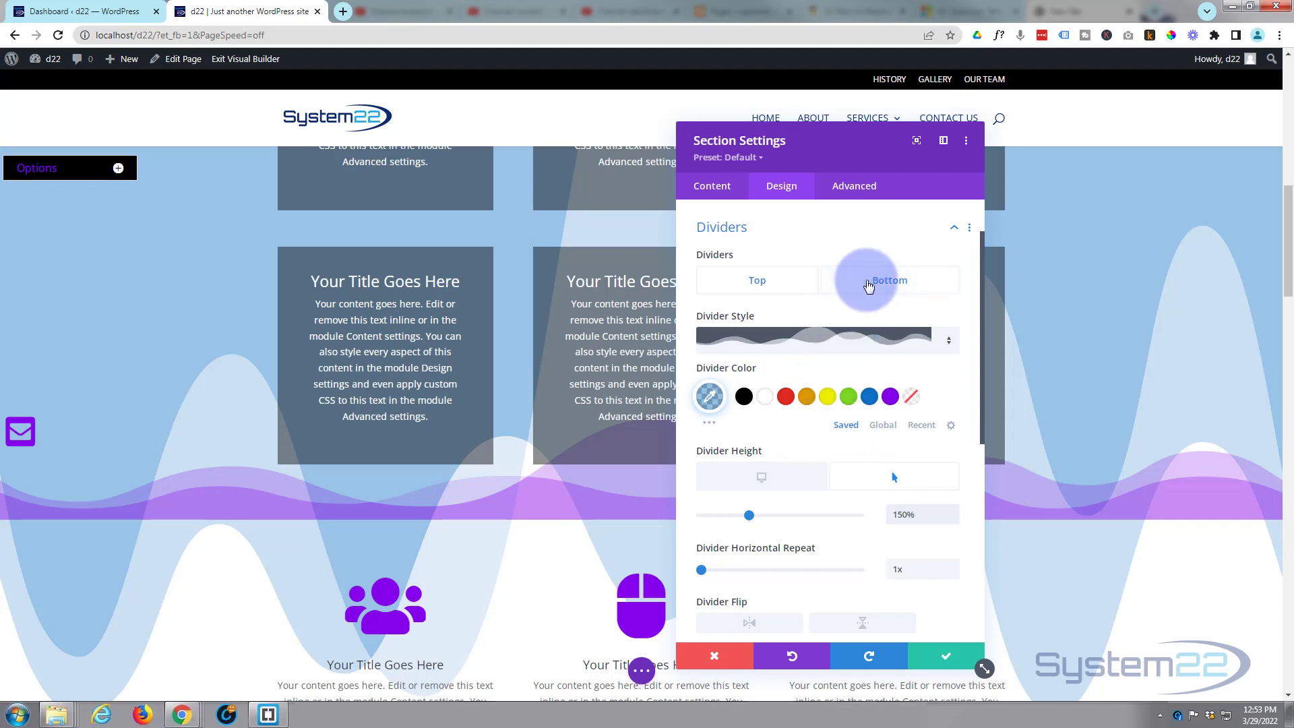
- On the bottom divider, change the 152px Desktop height to 0 and set Hover height to 150
left_click(869, 286)
scroll(763, 424, "down", 1)
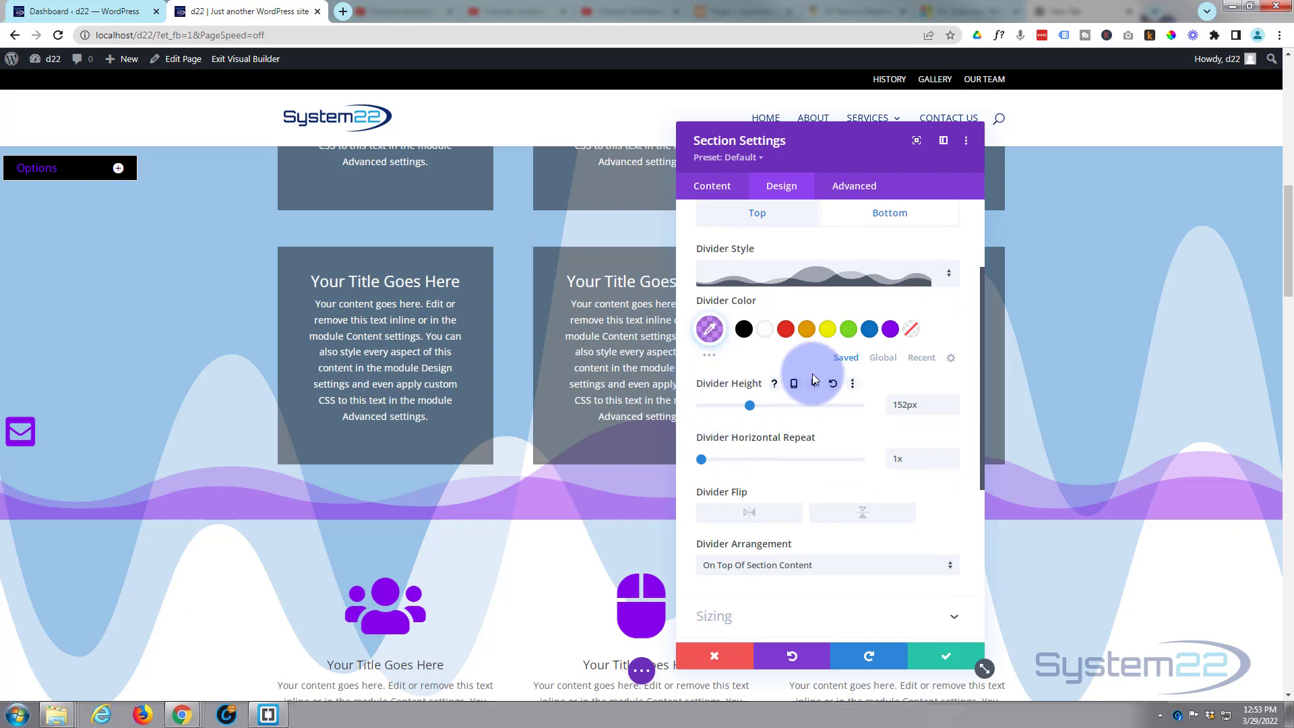
left_click(815, 385)
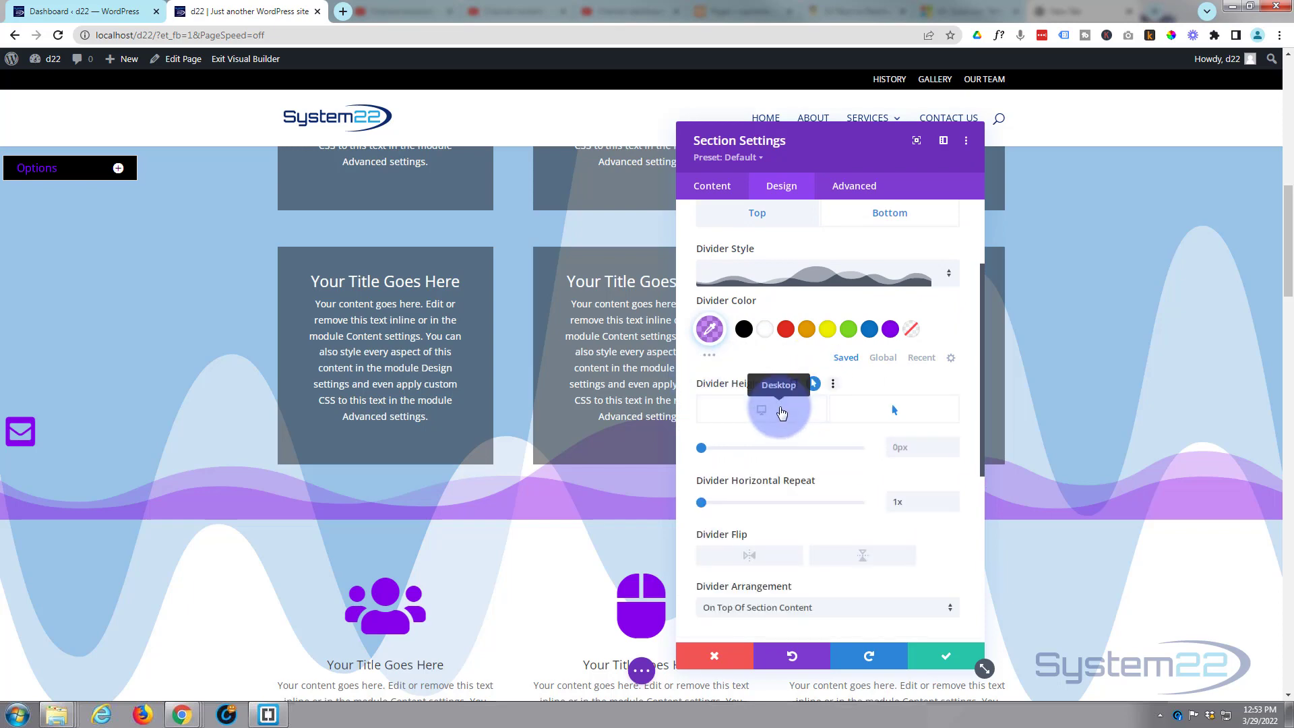
left_click(781, 413)
left_click(904, 445)
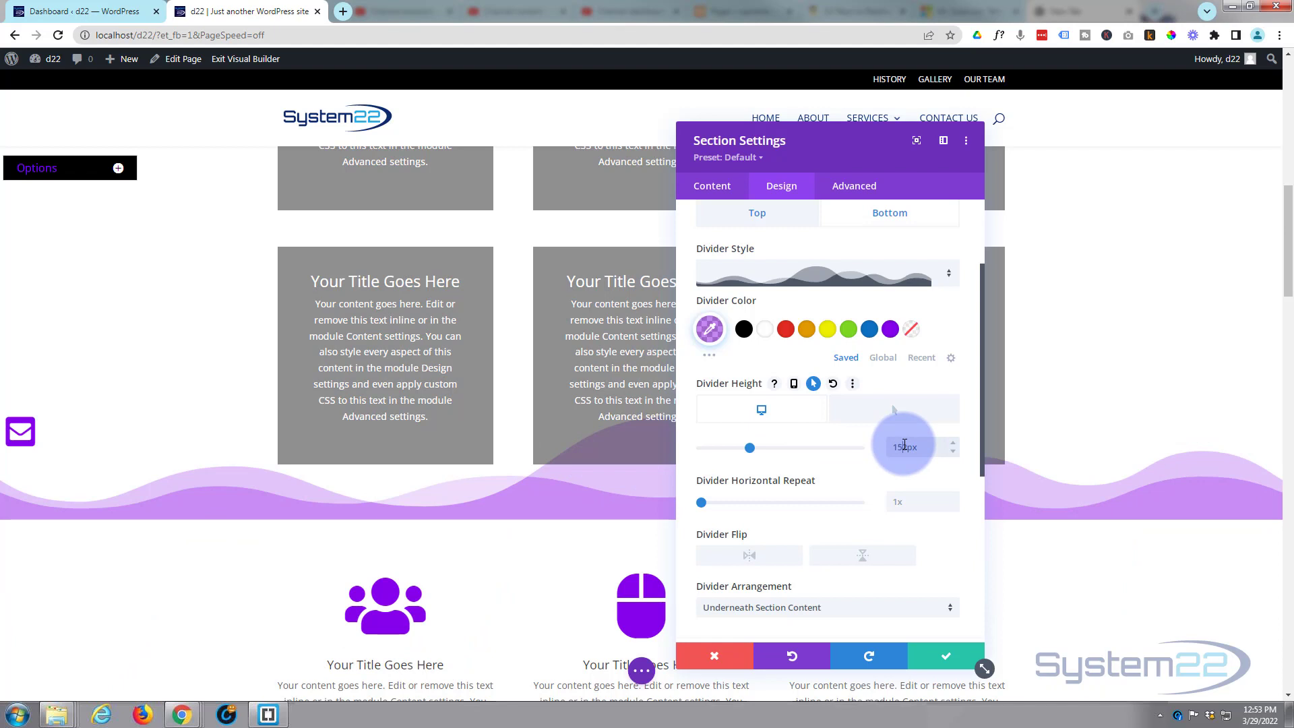
left_click_drag(904, 445, 882, 446)
type("0")
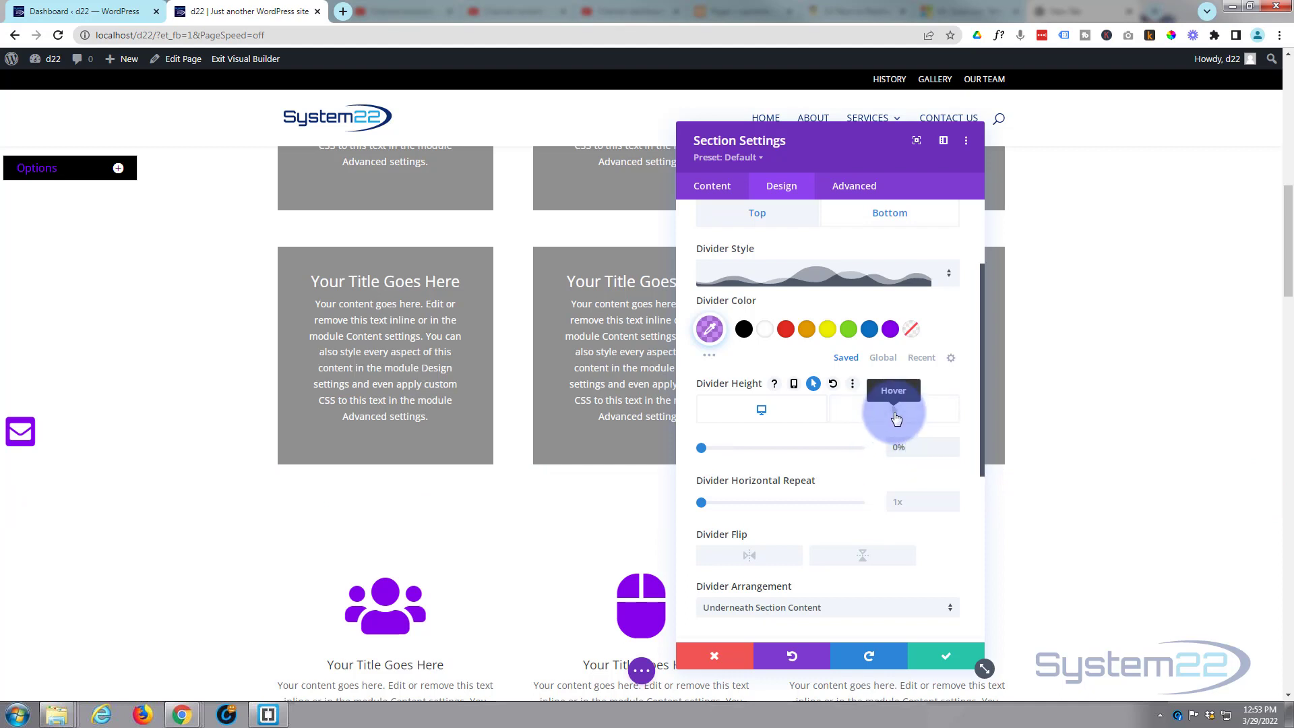
left_click(897, 418)
left_click(896, 448)
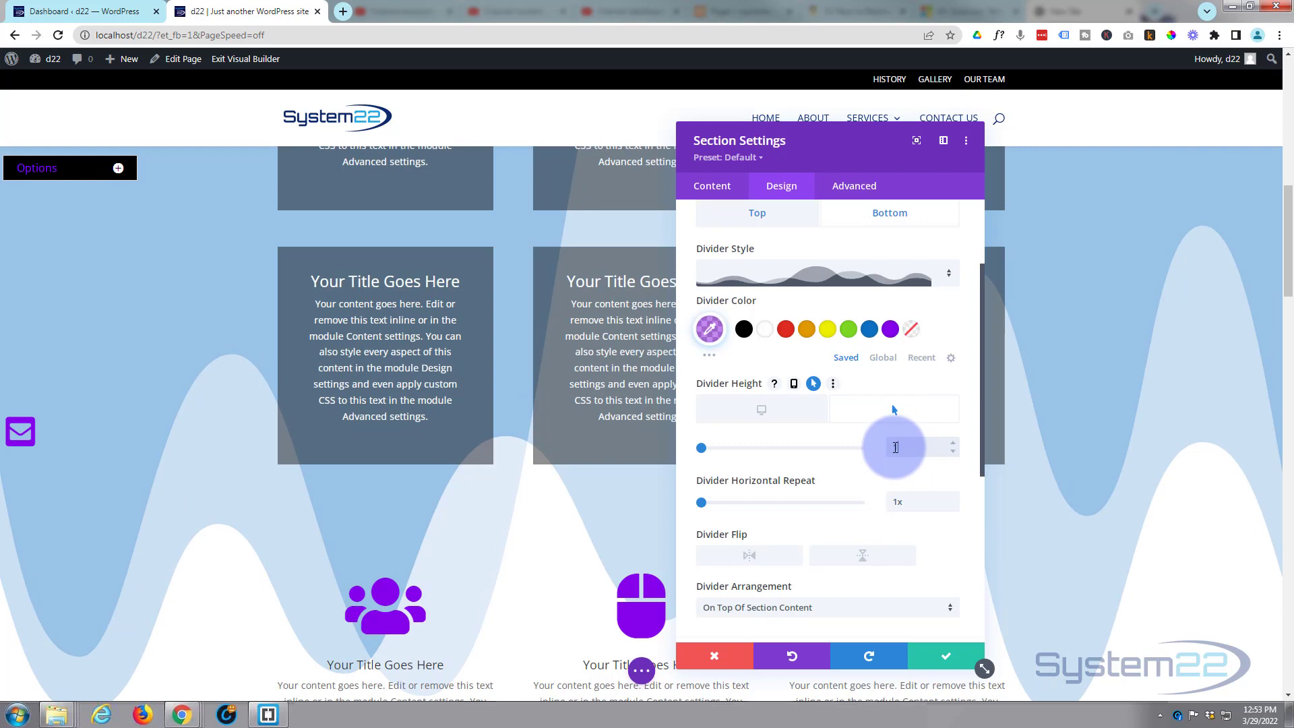
type("150px")
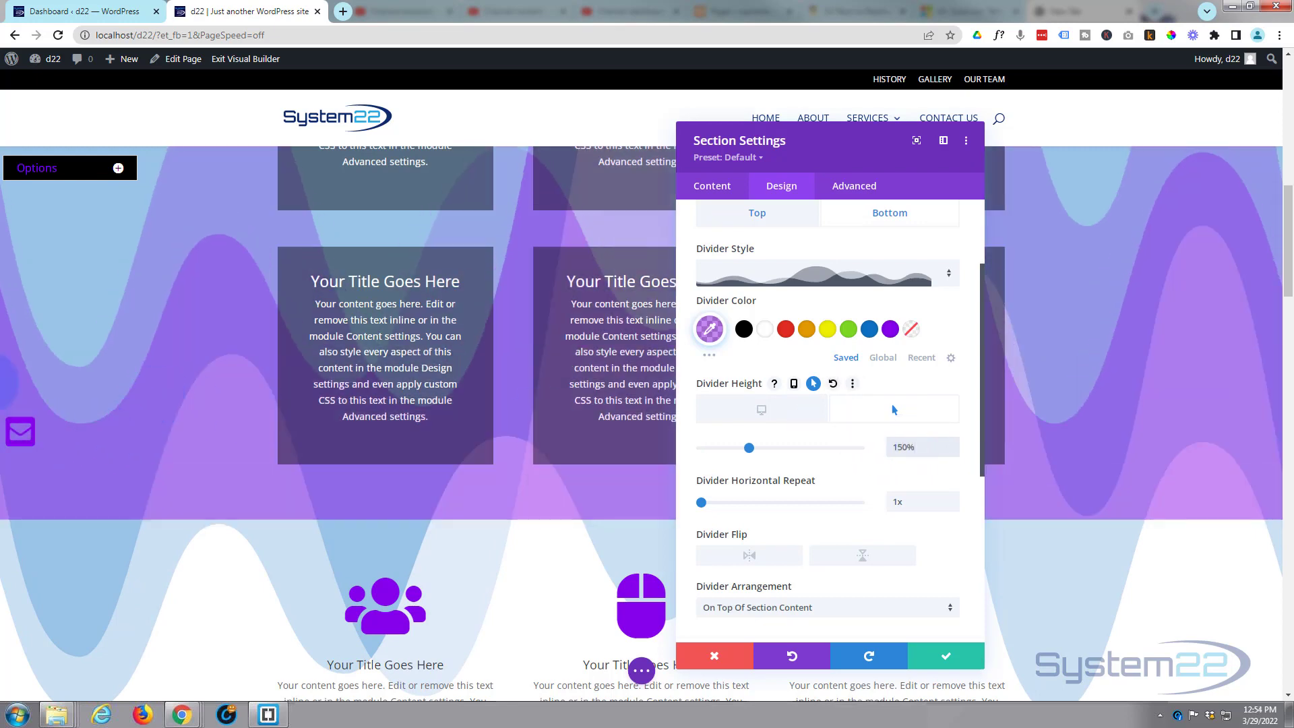
left_click(181, 323)
scroll(181, 323, "up", 3)
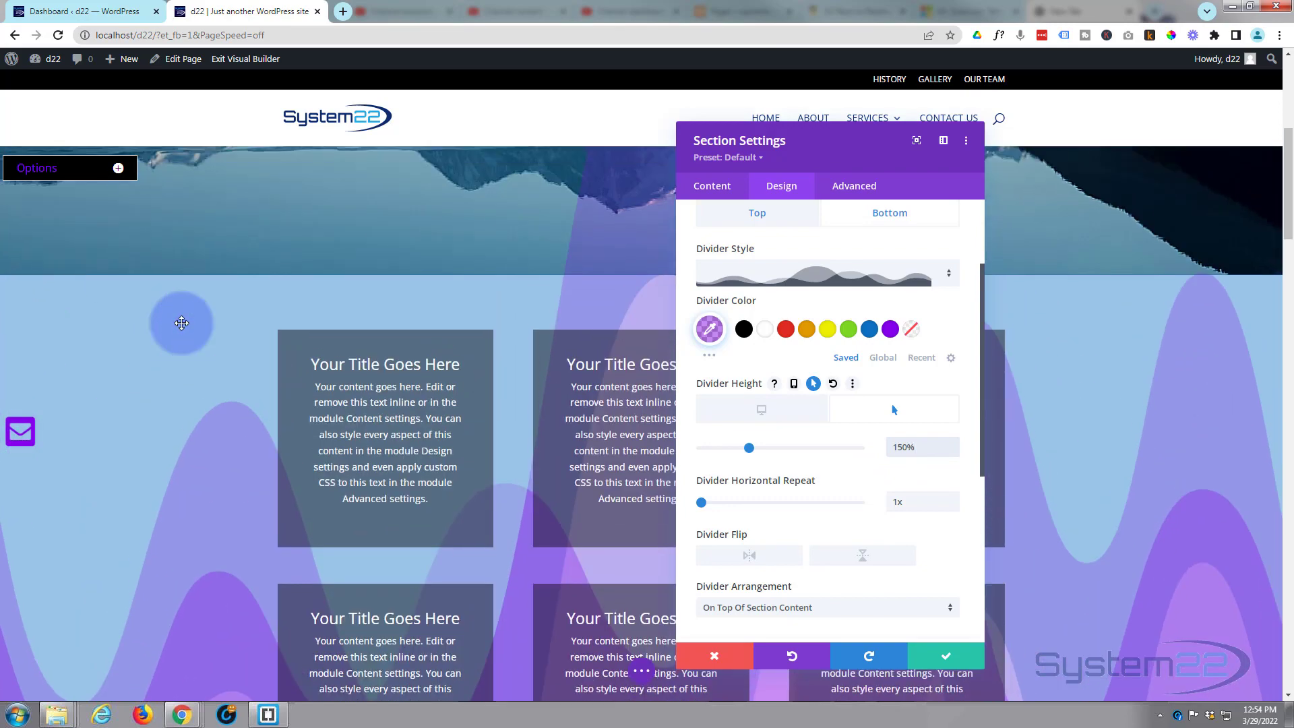
scroll(182, 323, "up", 2)
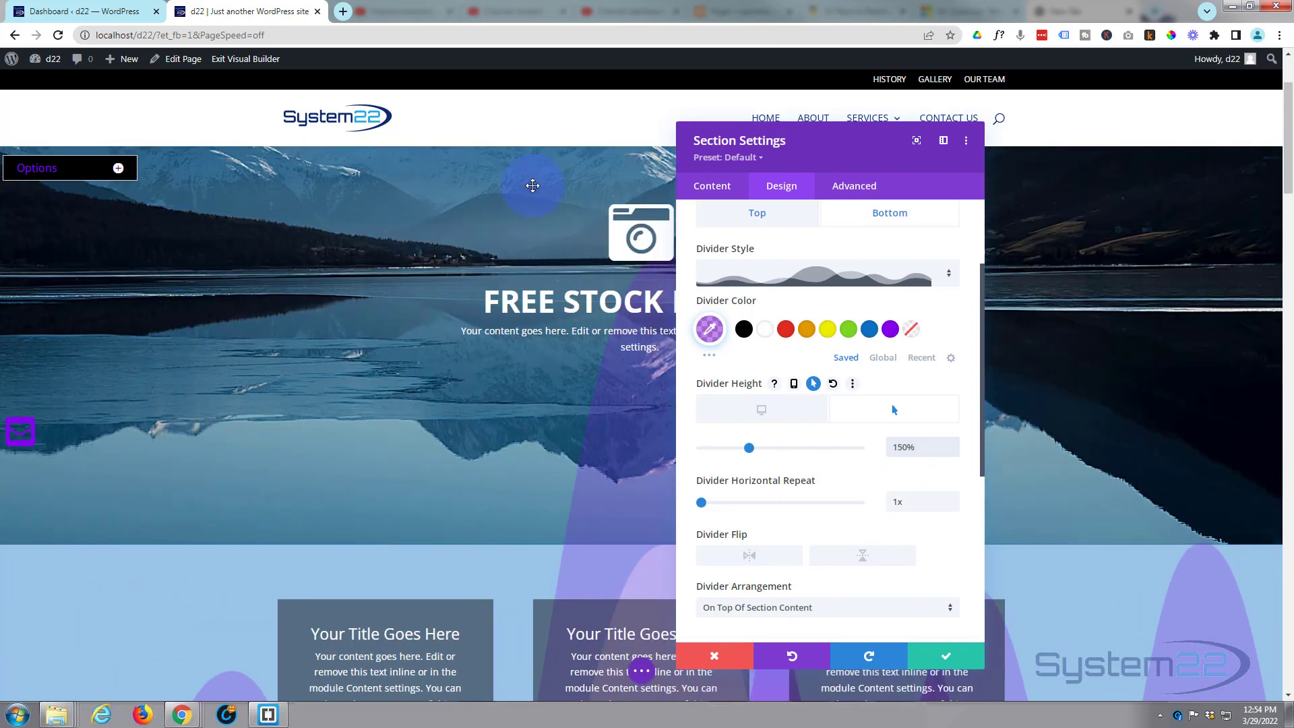
left_click_drag(933, 169, 1112, 159)
scroll(309, 286, "up", 2)
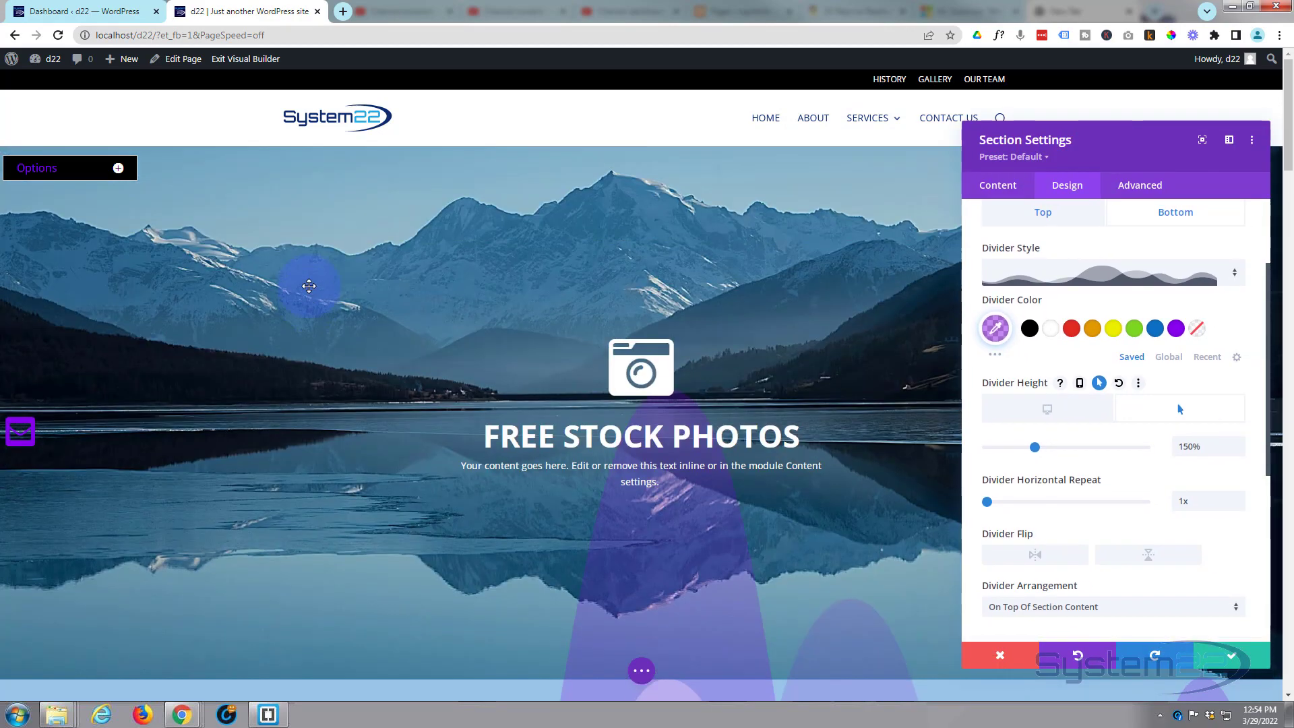
scroll(308, 285, "down", 8)
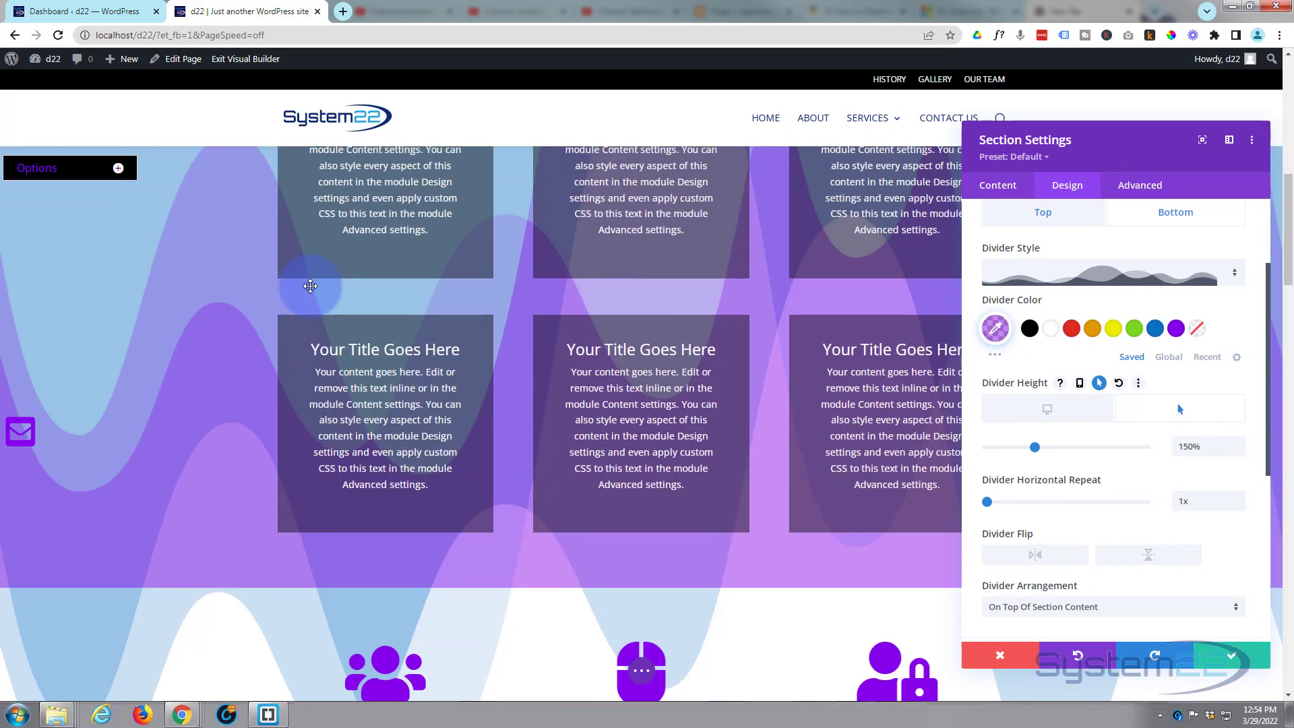
scroll(310, 286, "down", 4)
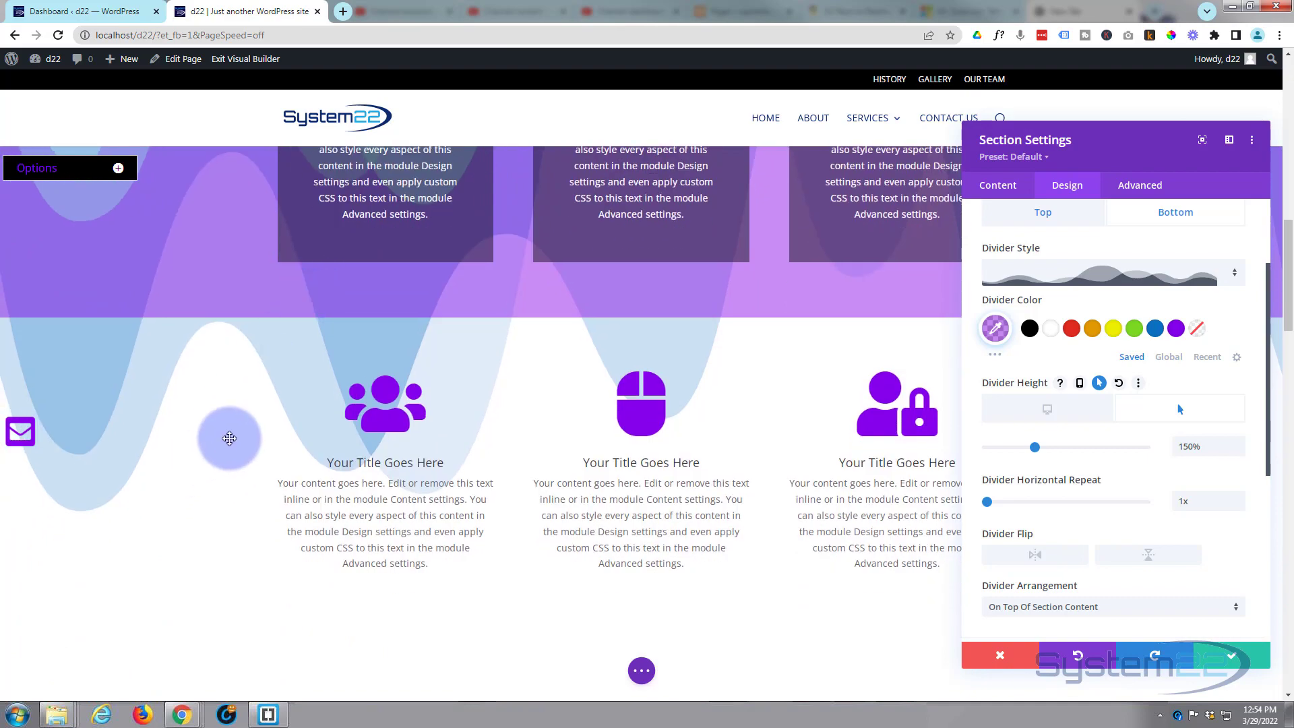
scroll(229, 438, "down", 1)
scroll(226, 441, "up", 1)
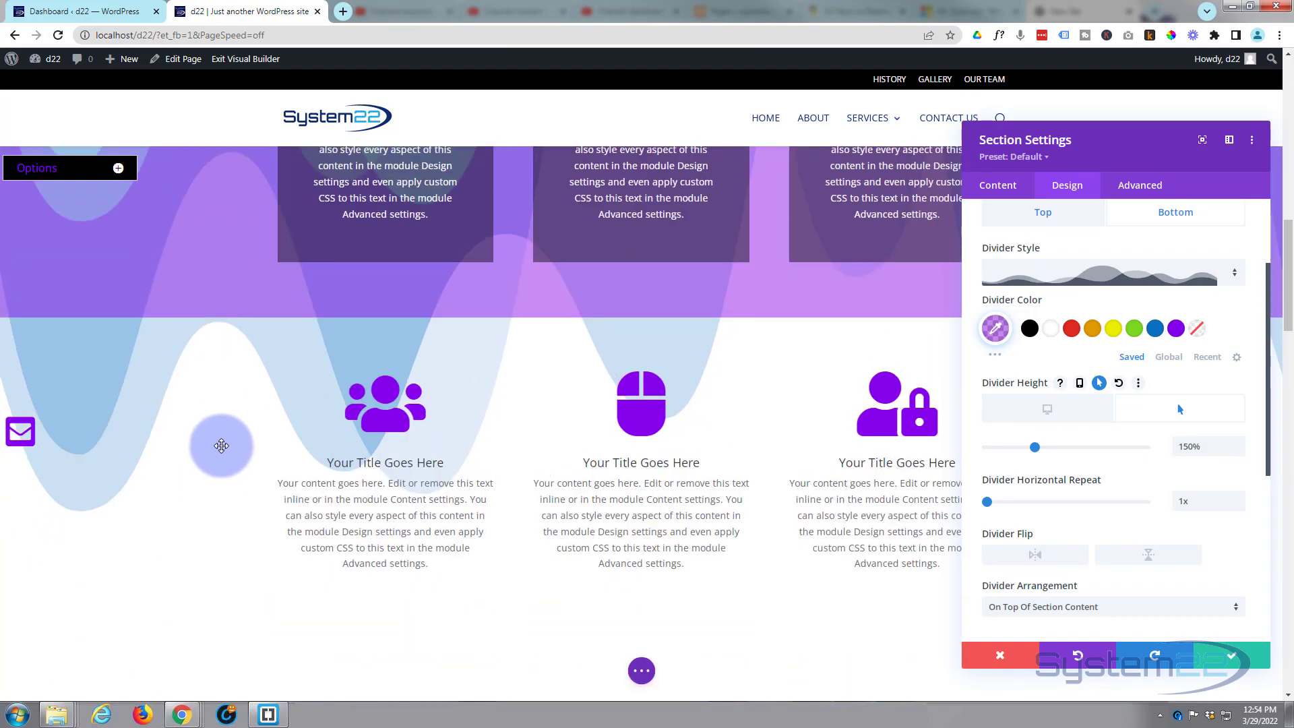
scroll(220, 449, "up", 4)
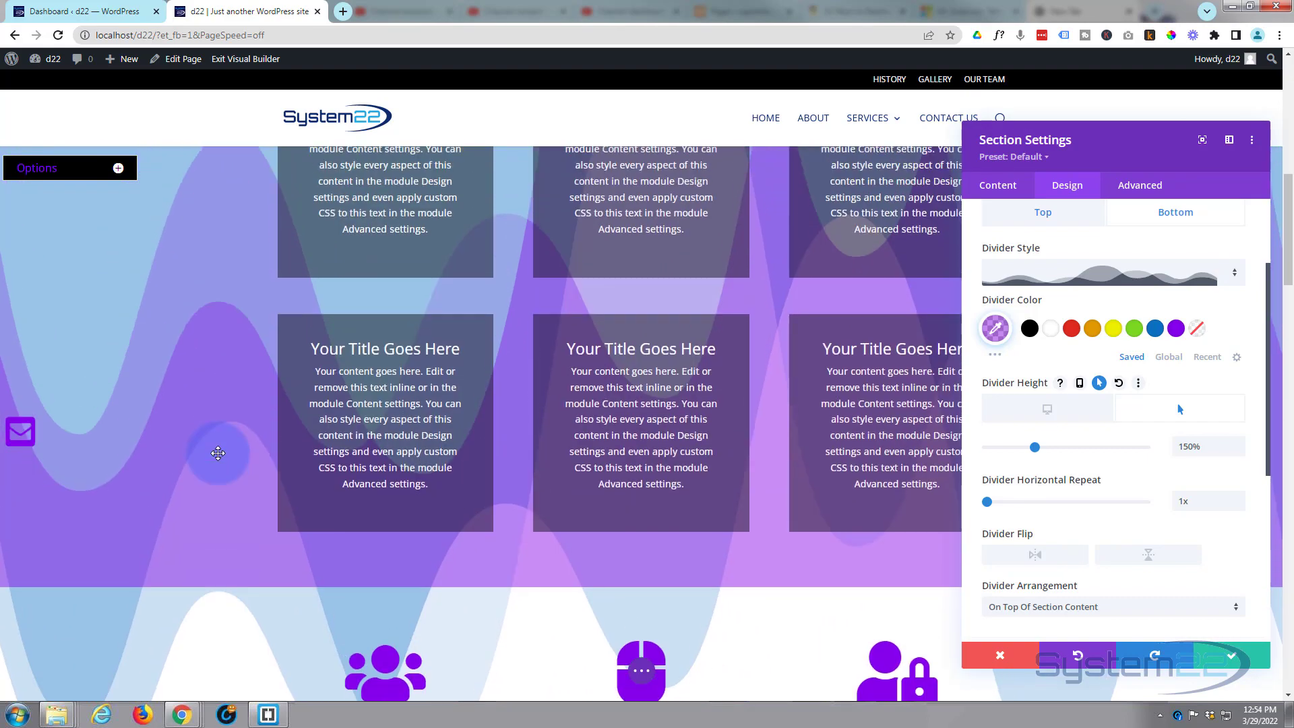
scroll(217, 453, "up", 4)
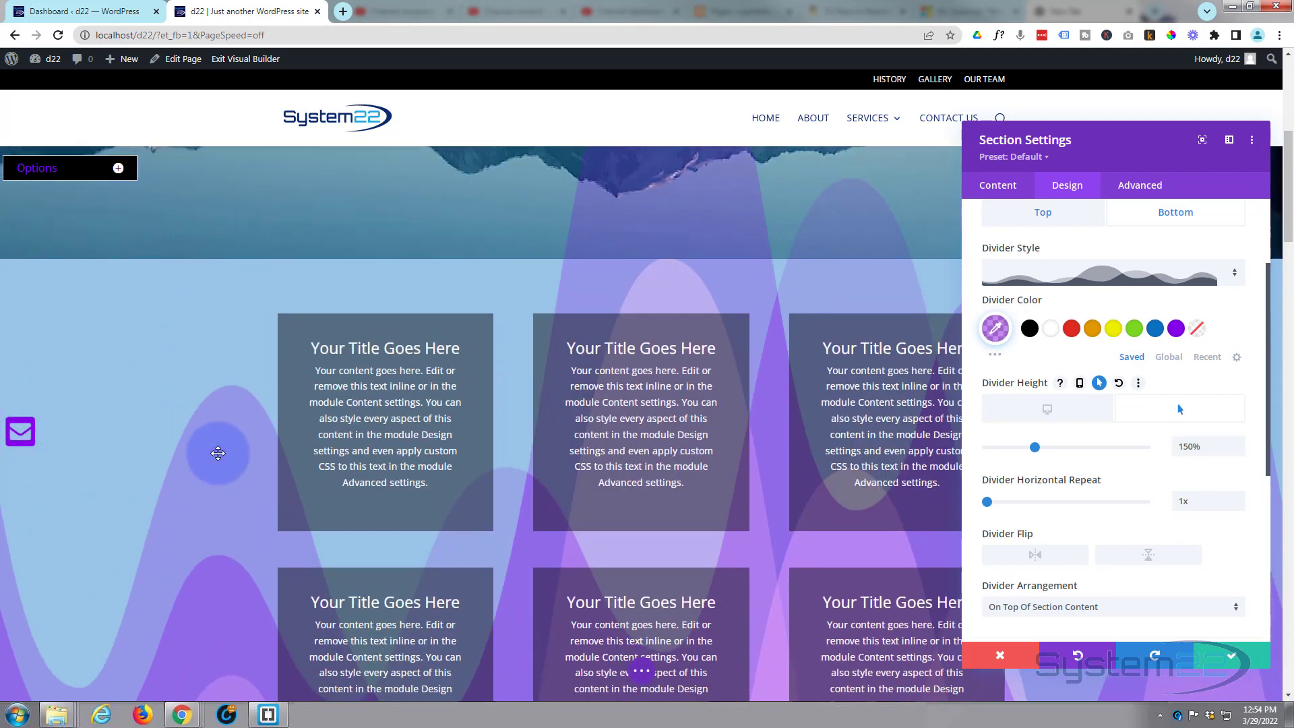
scroll(218, 453, "down", 2)
scroll(218, 453, "up", 1)
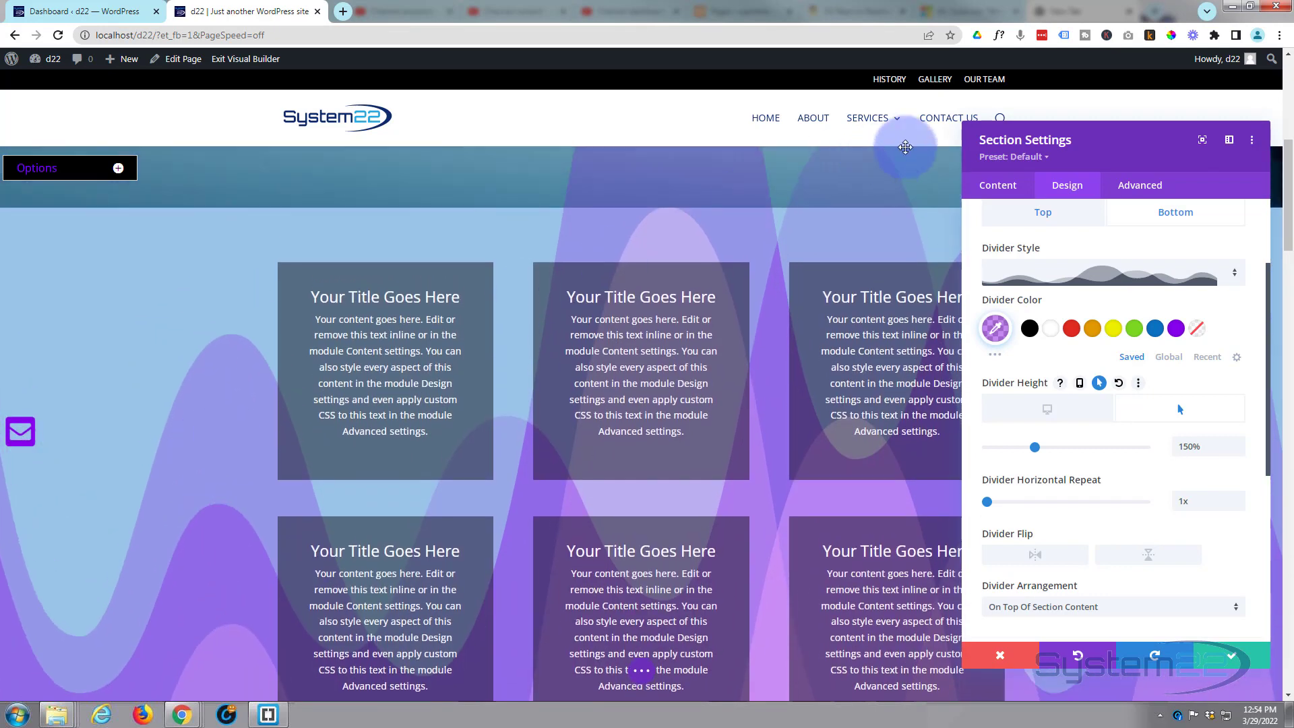
left_click_drag(1146, 144, 832, 138)
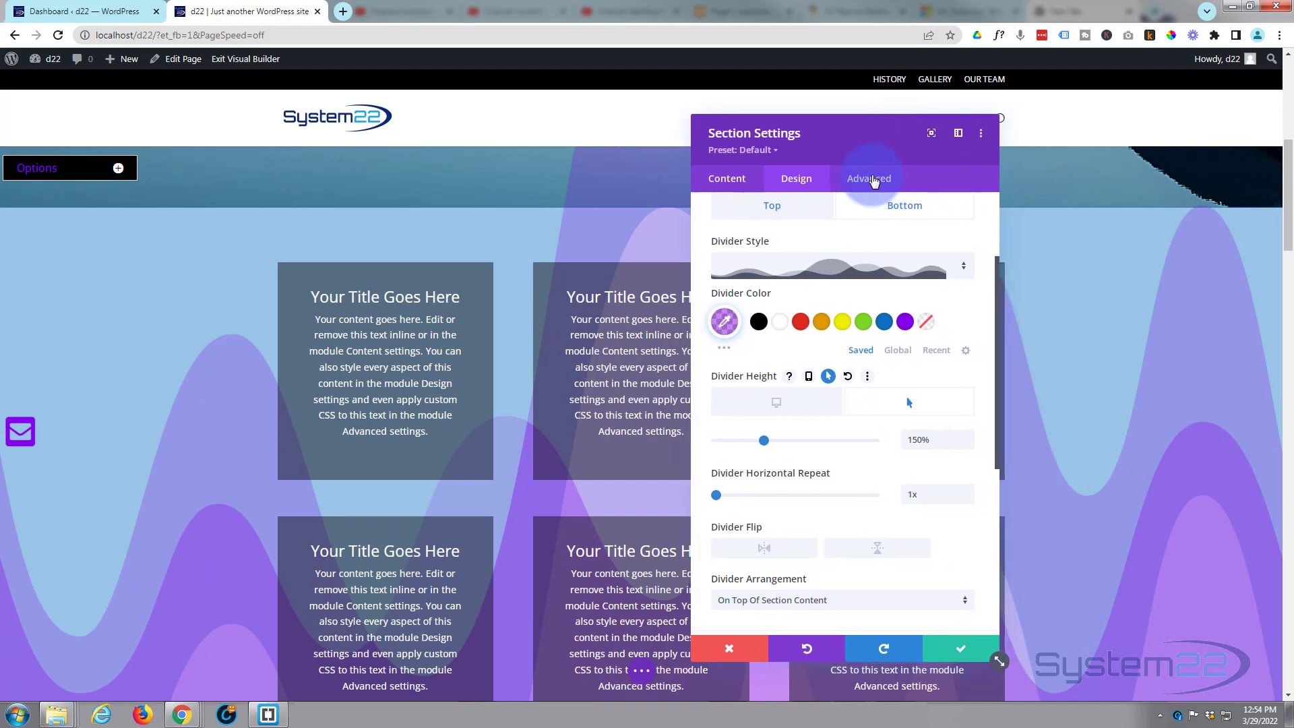
- Set the section's Horizontal Overflow to Hidden under Advanced > Visibility
left_click(870, 181)
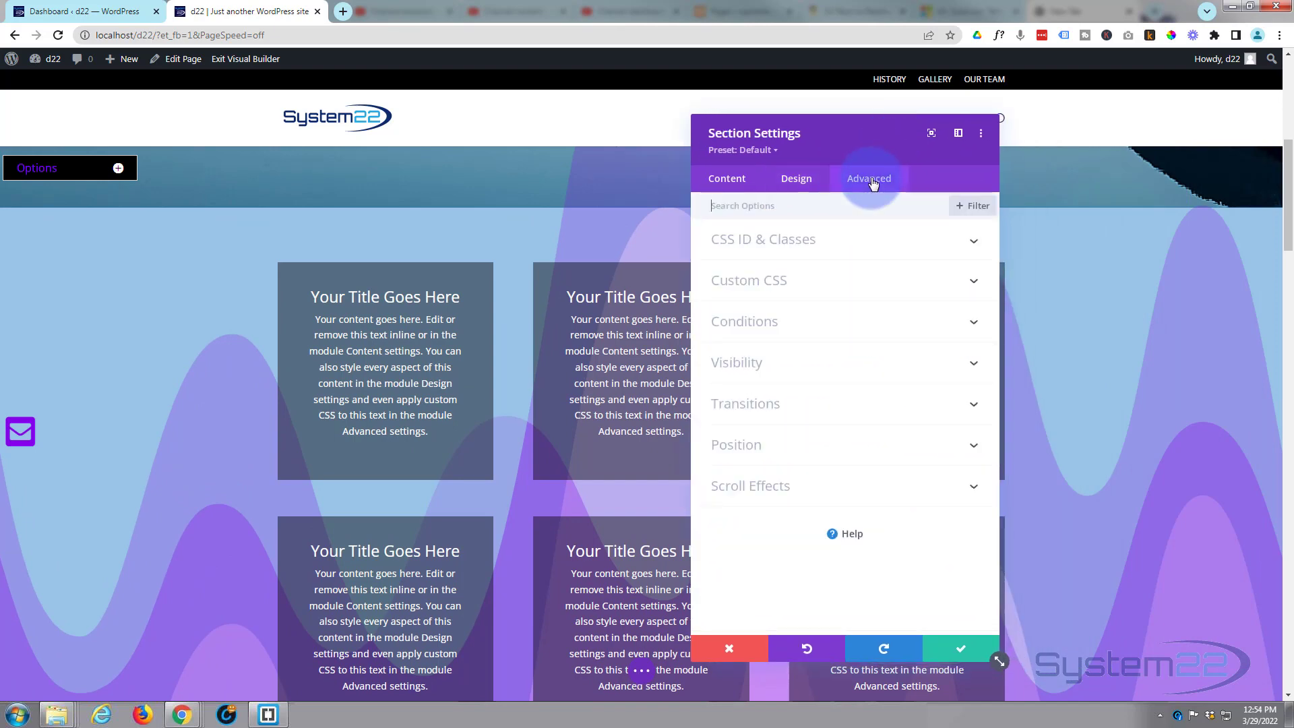
left_click(800, 358)
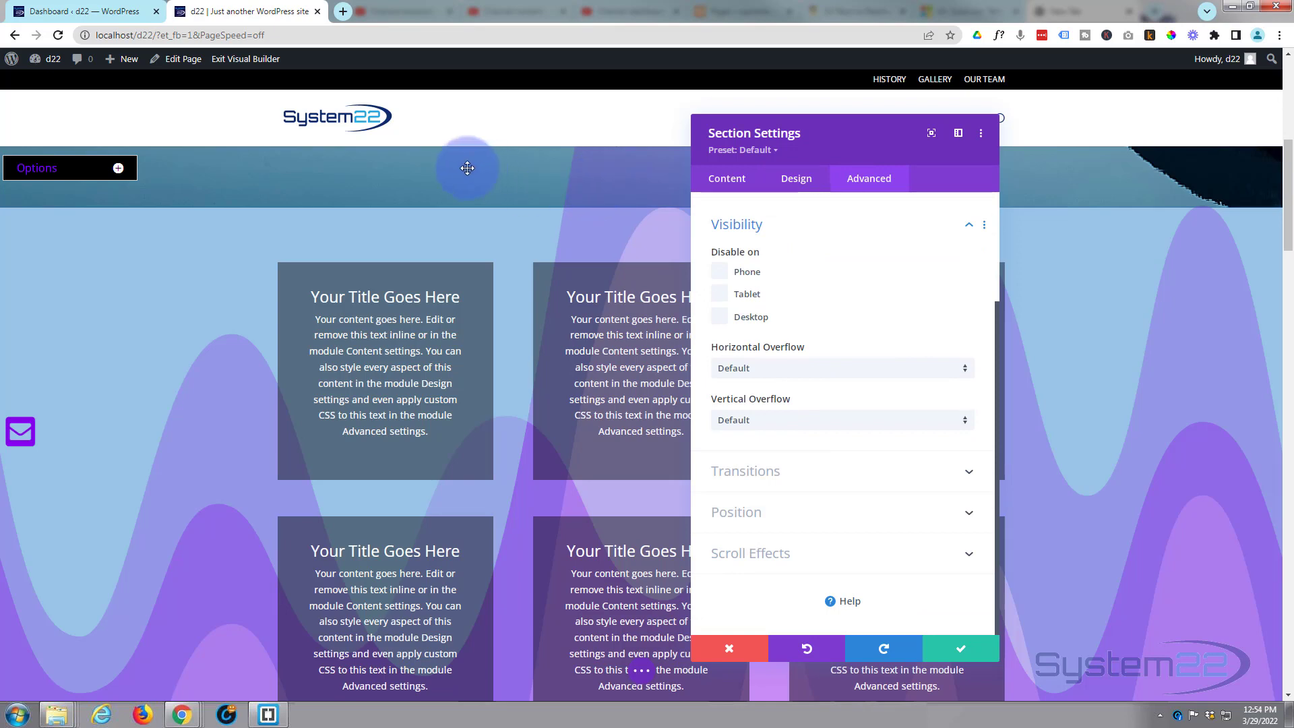
scroll(468, 167, "down", 7)
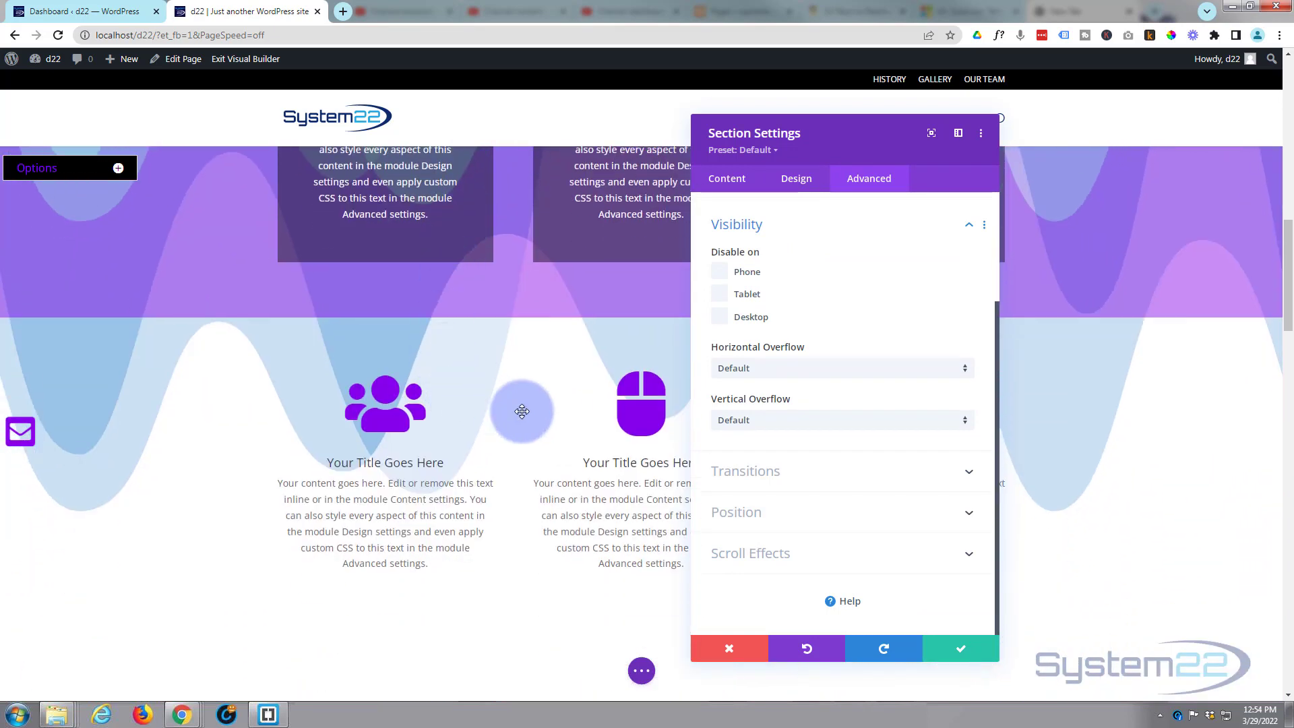
mouse_move(785, 351)
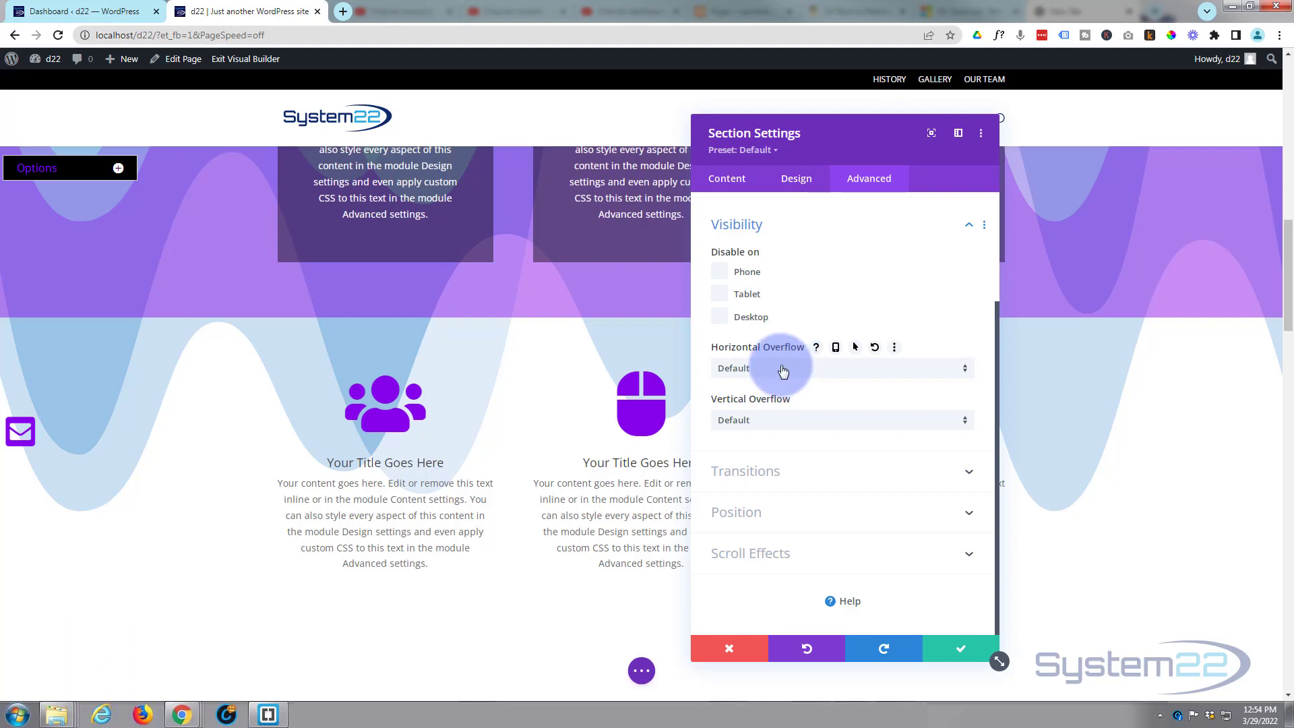
left_click(780, 367)
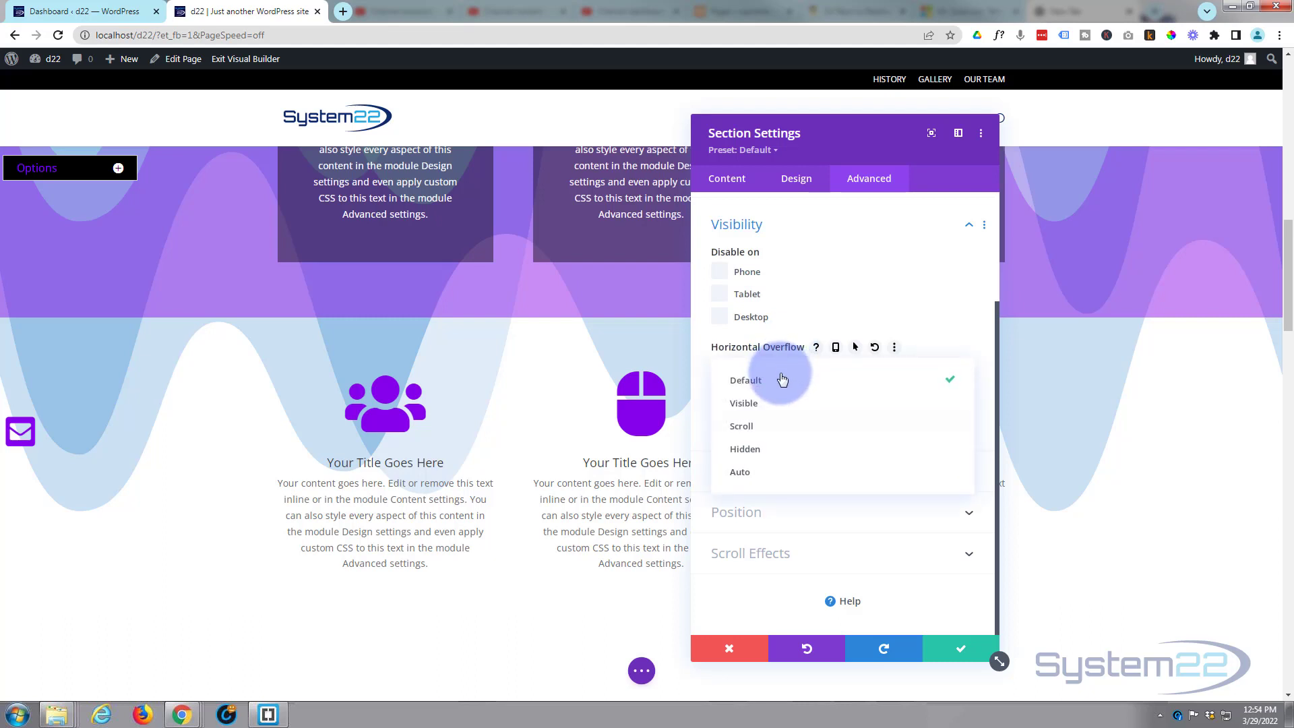
left_click(771, 456)
- Set the section's Vertical Overflow to Hidden as well
left_click(780, 423)
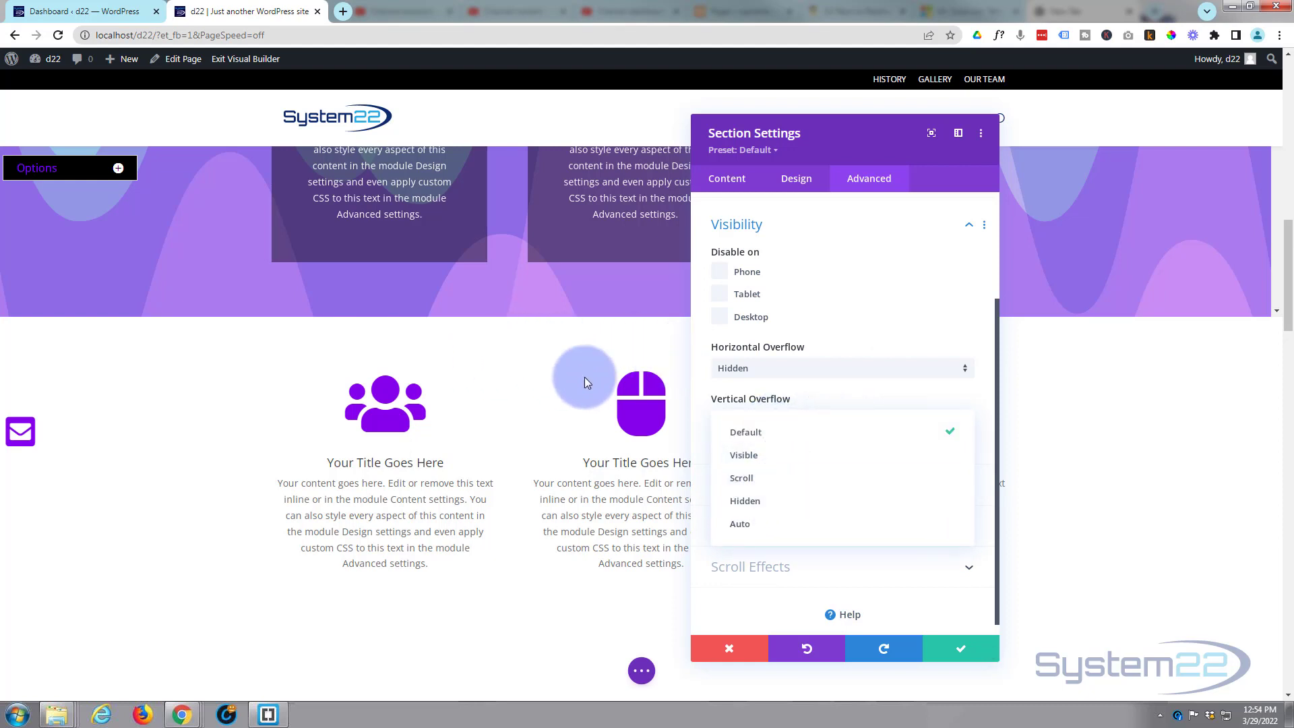
left_click(759, 400)
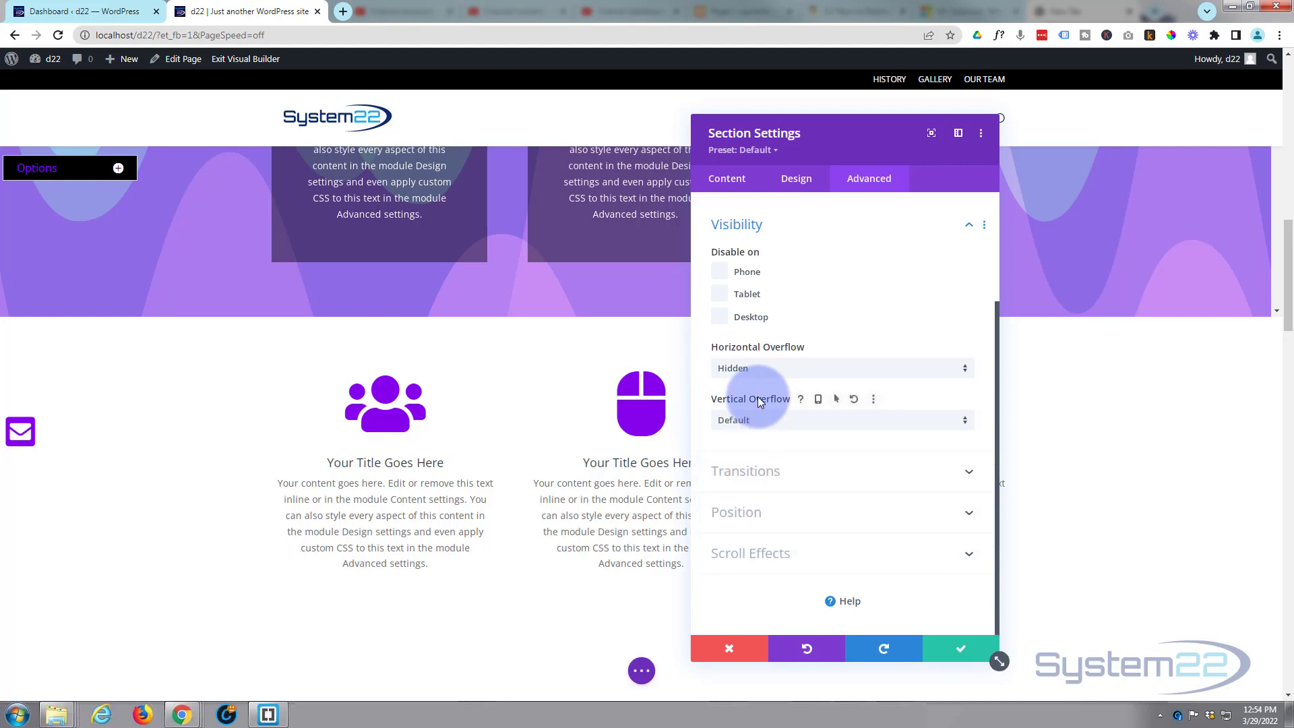
left_click(760, 417)
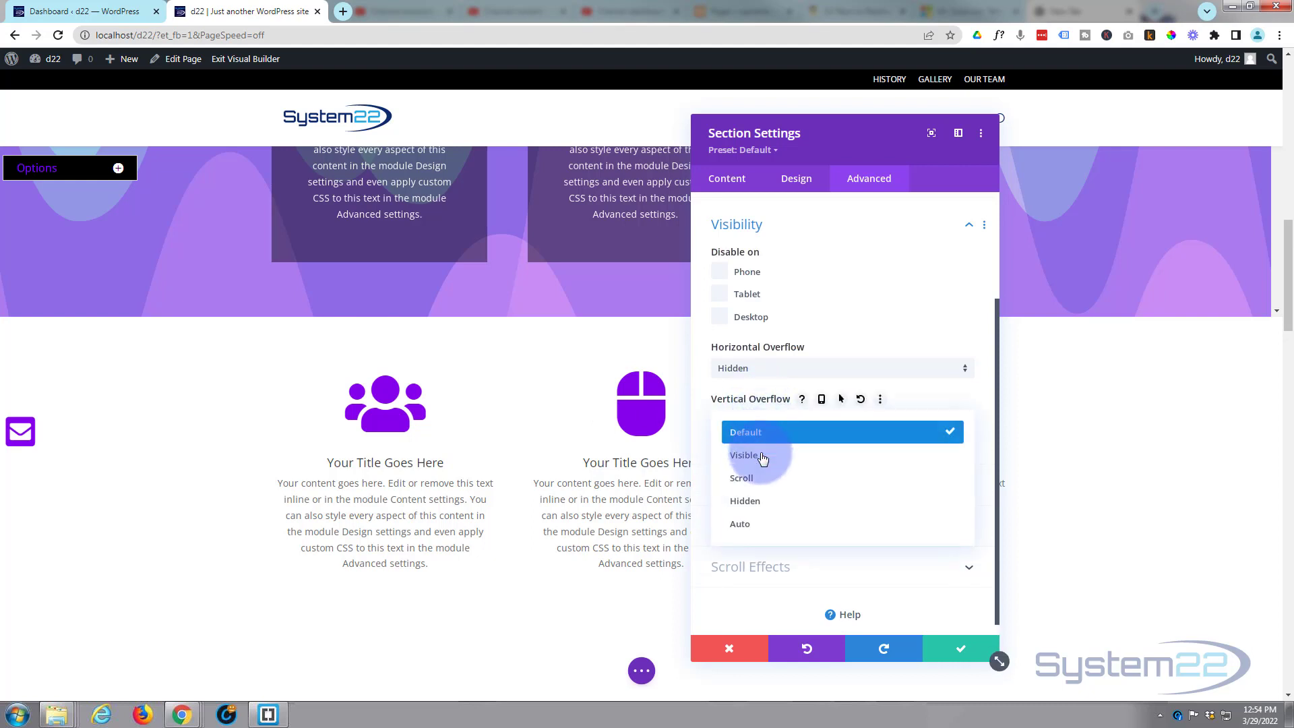
left_click(762, 502)
scroll(530, 453, "up", 5)
scroll(534, 455, "up", 5)
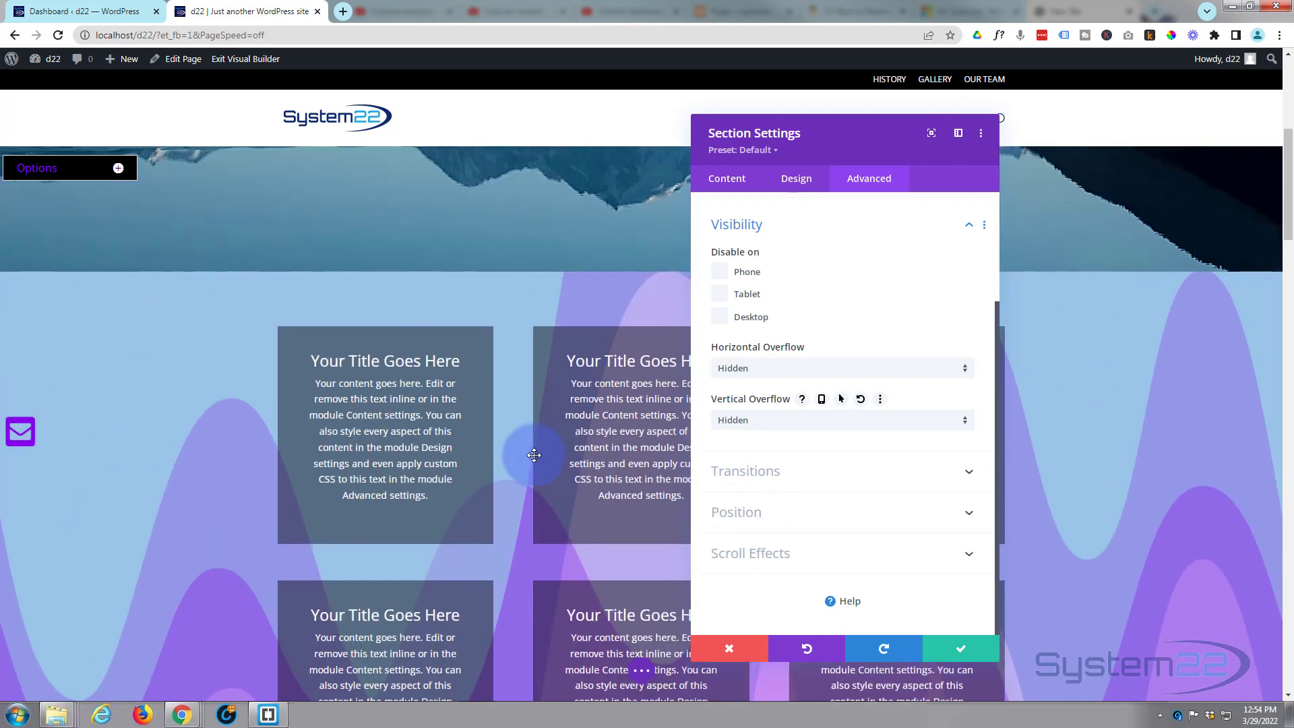
scroll(428, 347, "down", 4)
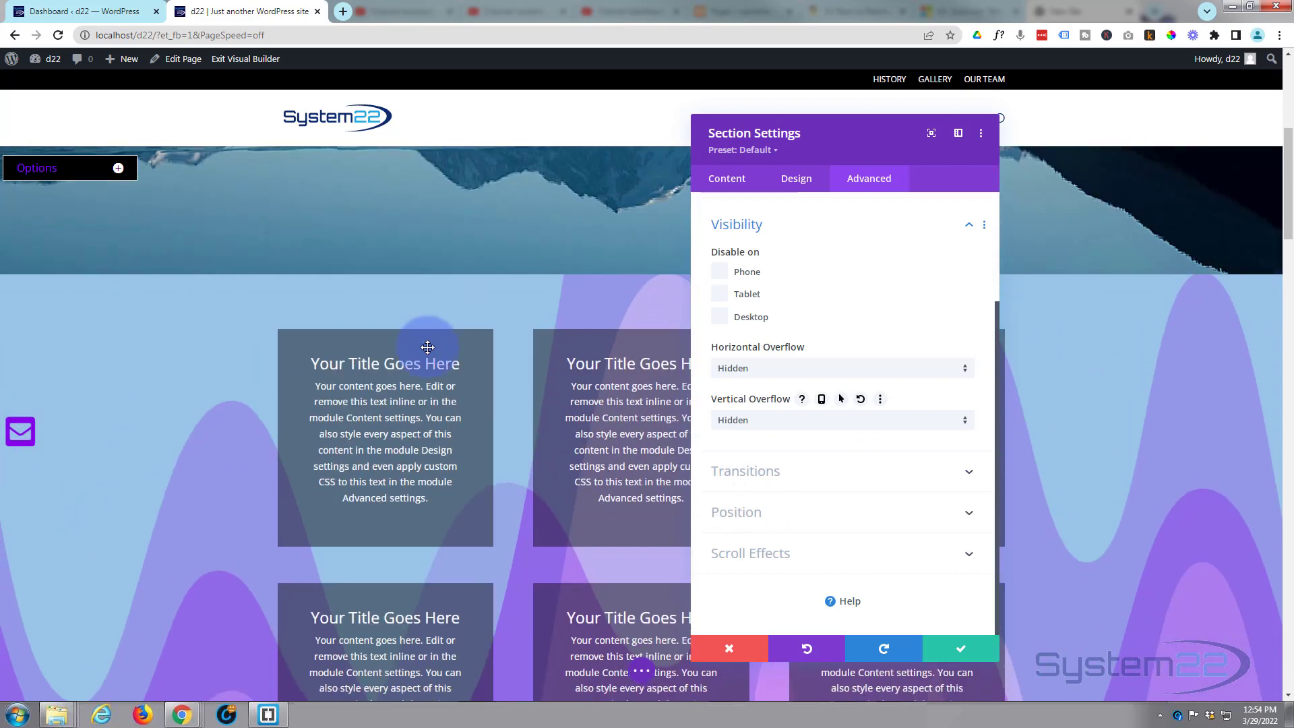
scroll(428, 348, "up", 2)
scroll(428, 347, "up", 2)
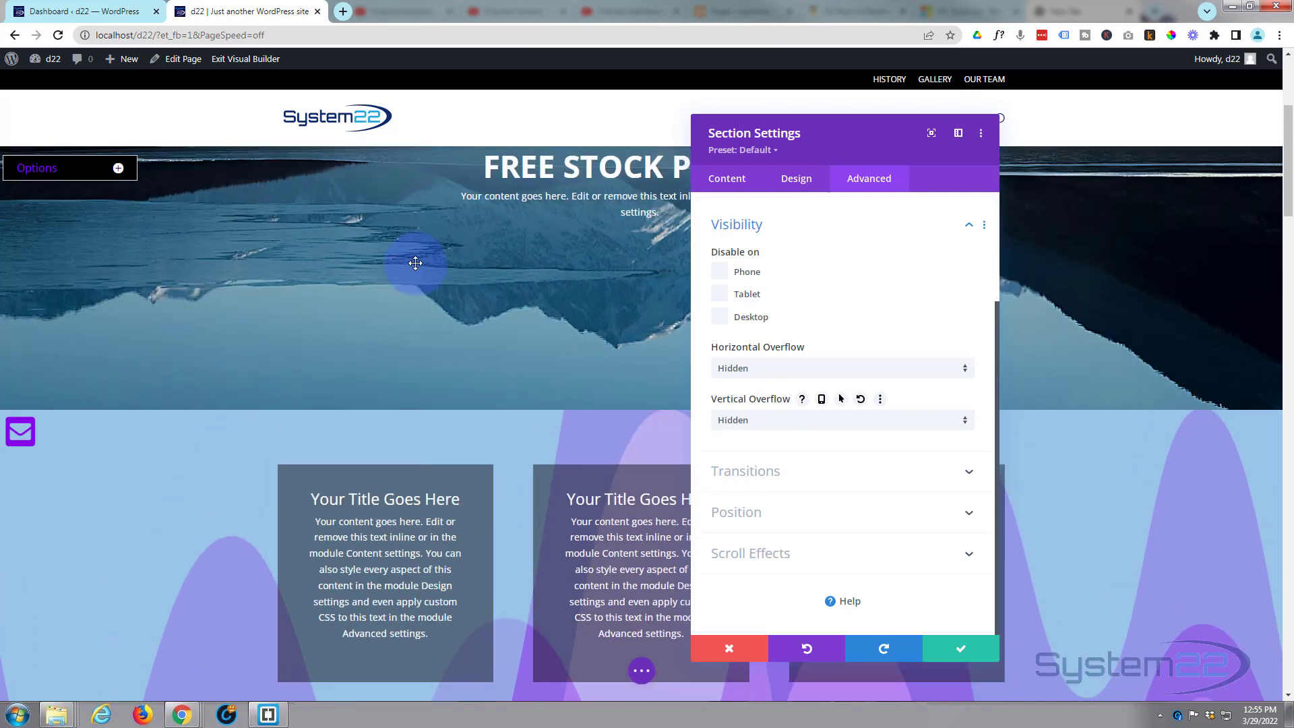
scroll(387, 422, "down", 7)
scroll(497, 529, "down", 2)
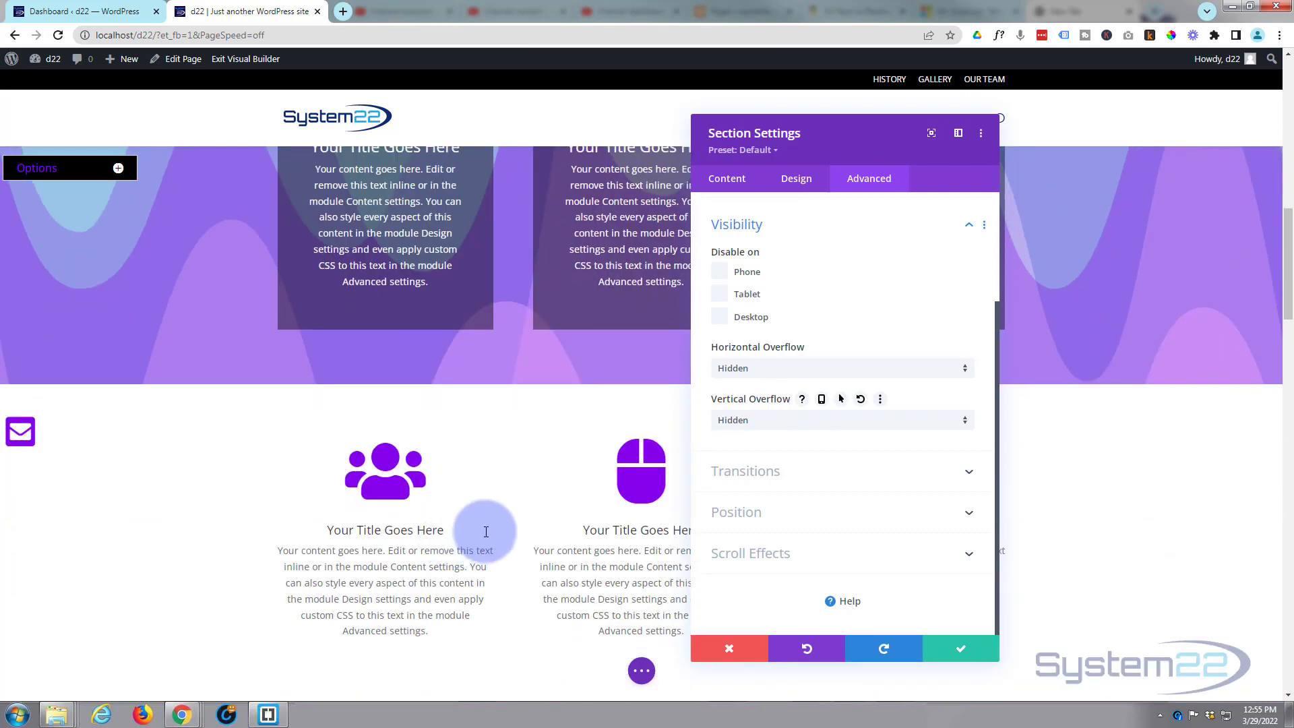
- Check the top divider's height values: 0% on Desktop and 150% on Hover
scroll(499, 526, "up", 5)
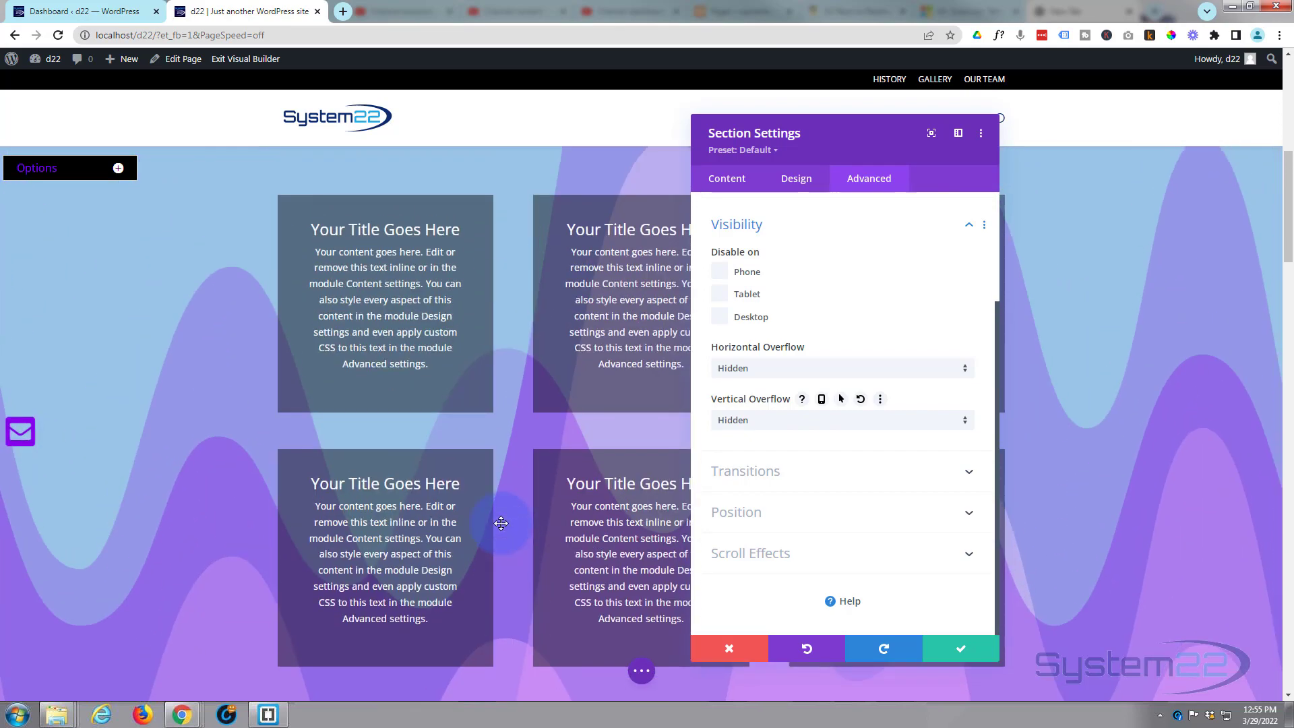
left_click(801, 181)
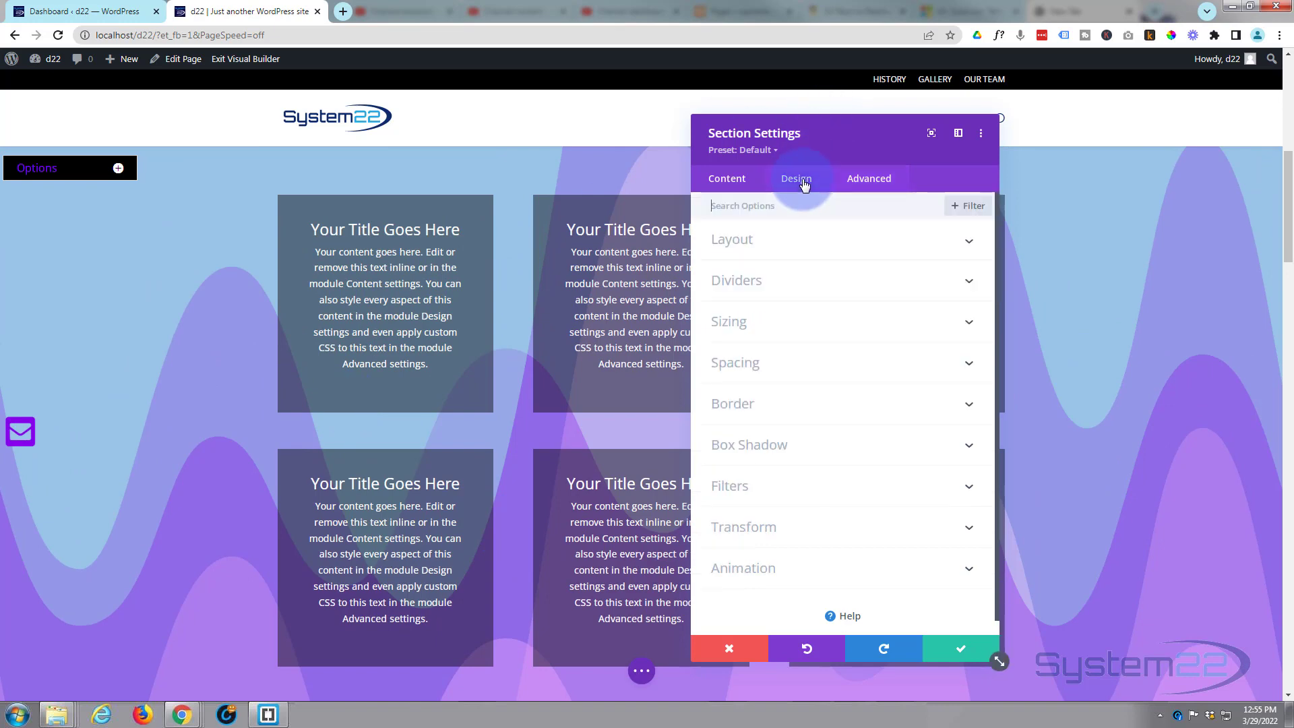
left_click(823, 277)
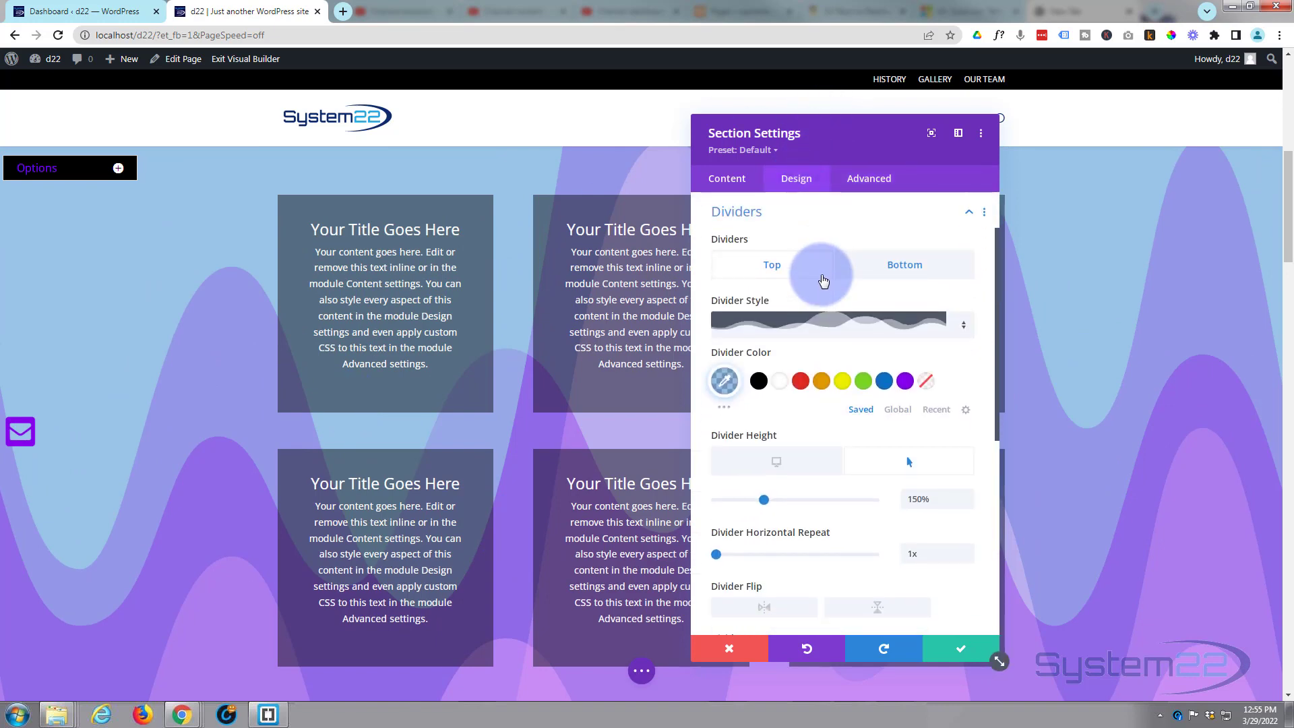
scroll(475, 326, "up", 1)
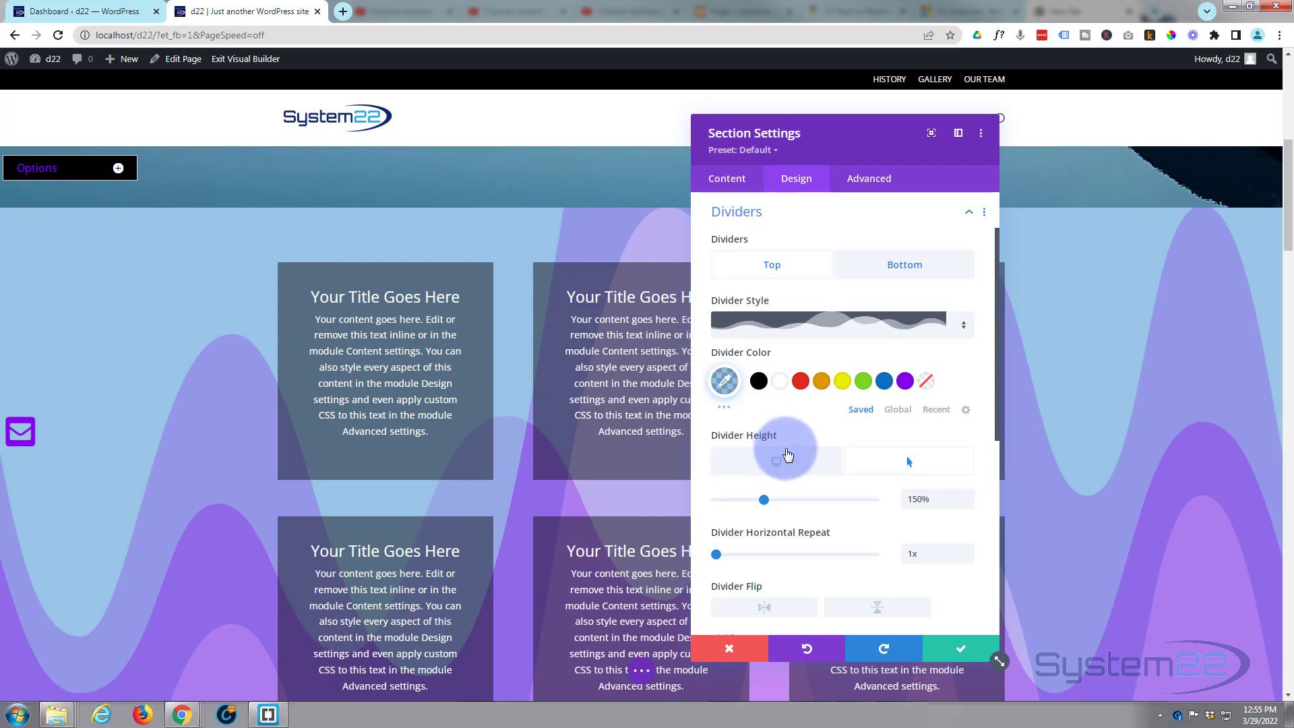
left_click(786, 470)
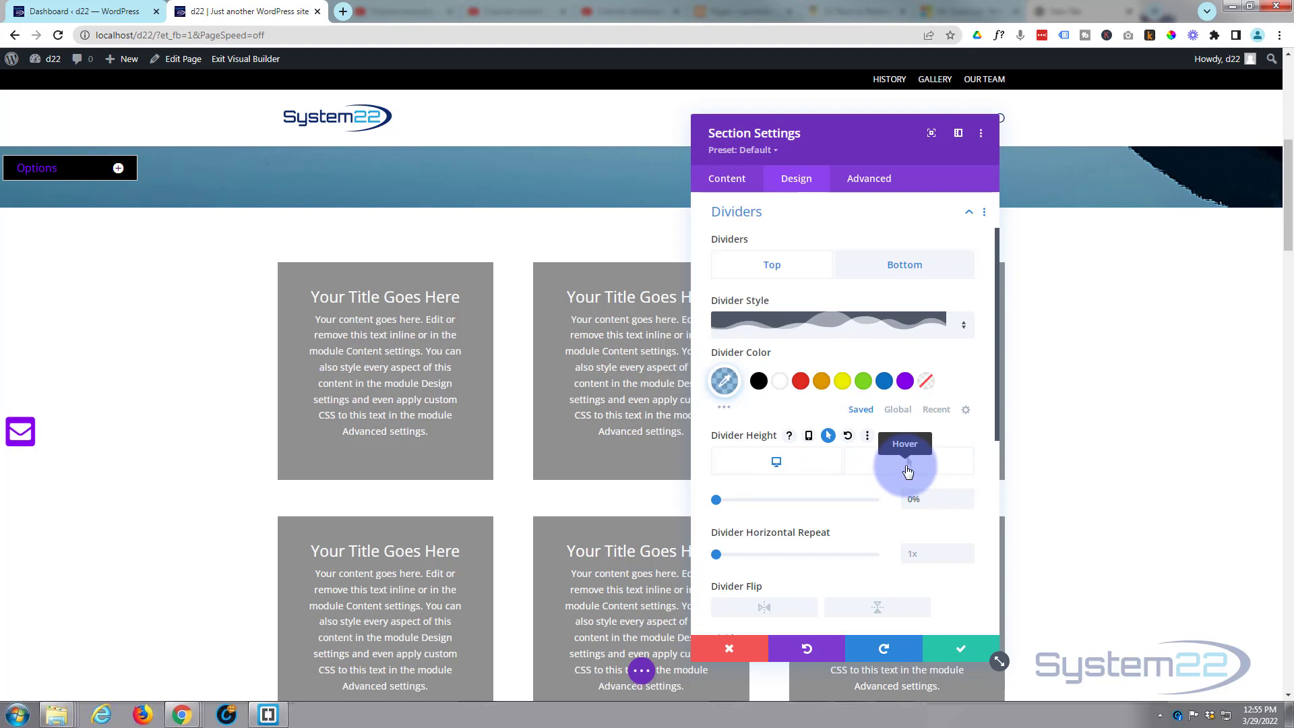
left_click(908, 471)
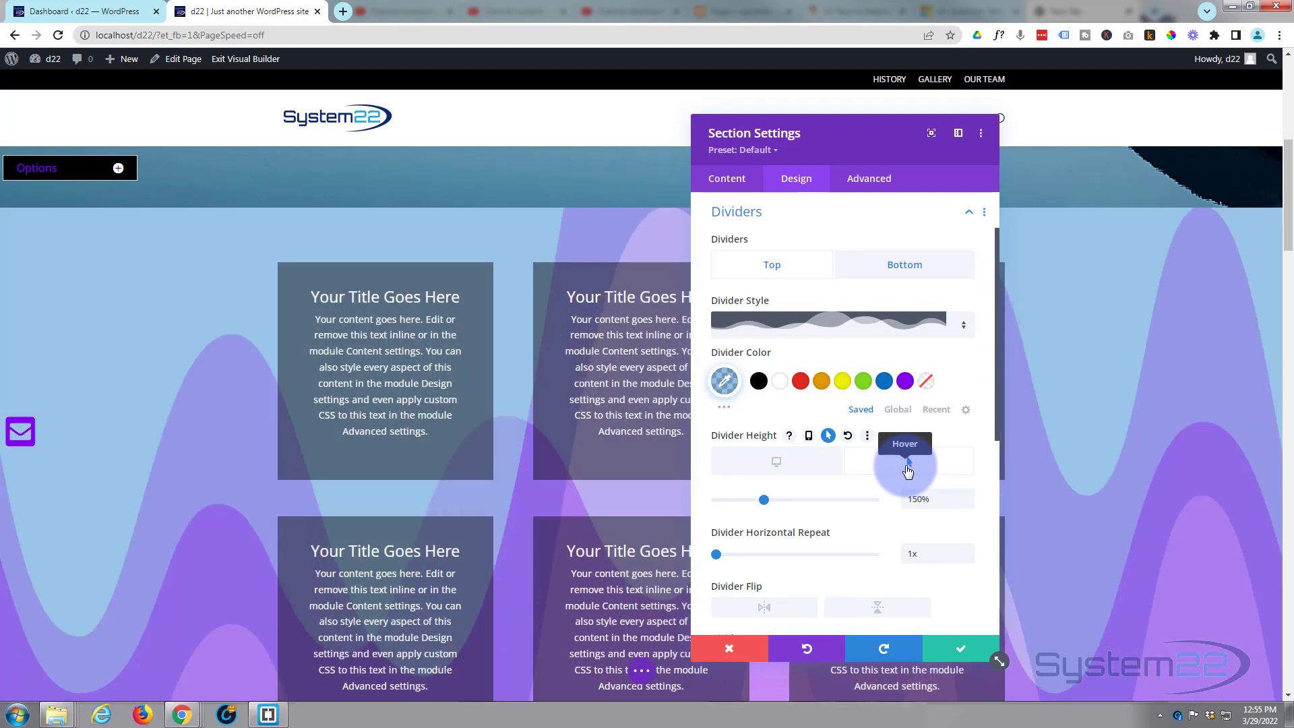
left_click(769, 465)
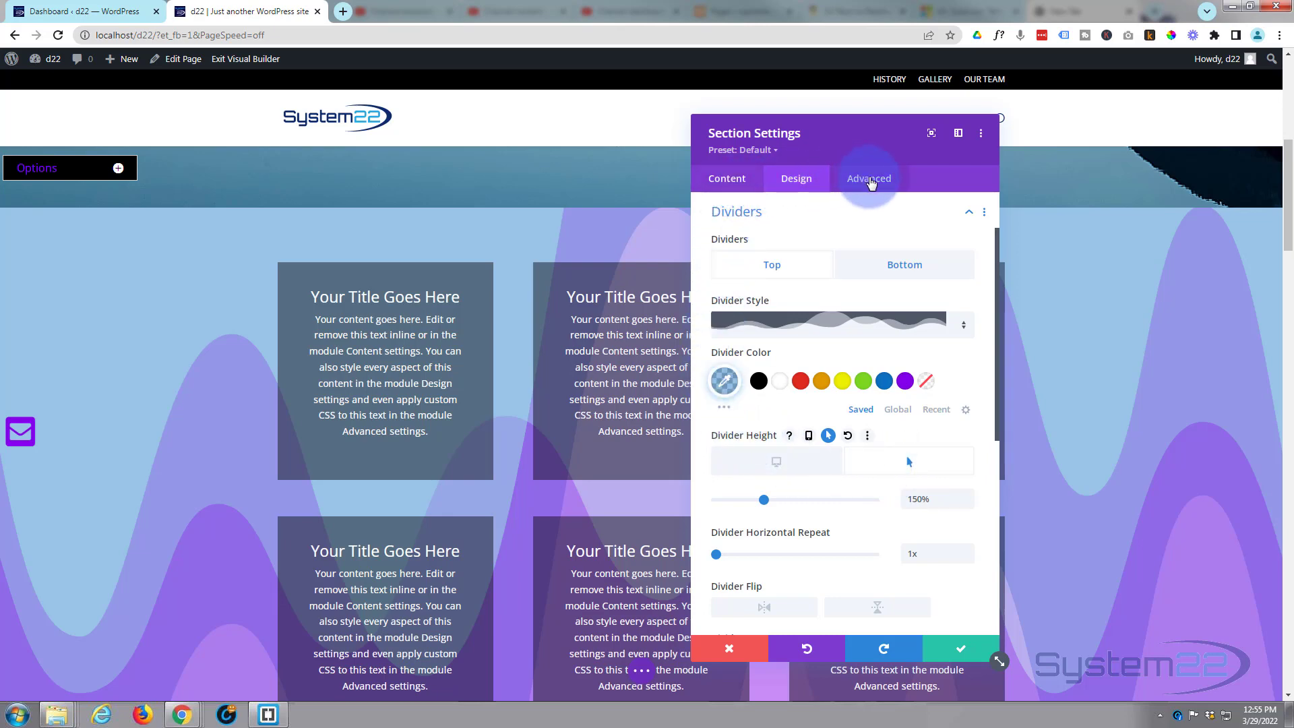
- Raise the section's transition duration from 300ms to 2000ms and pick the Ease-In-Out speed curve
left_click(871, 182)
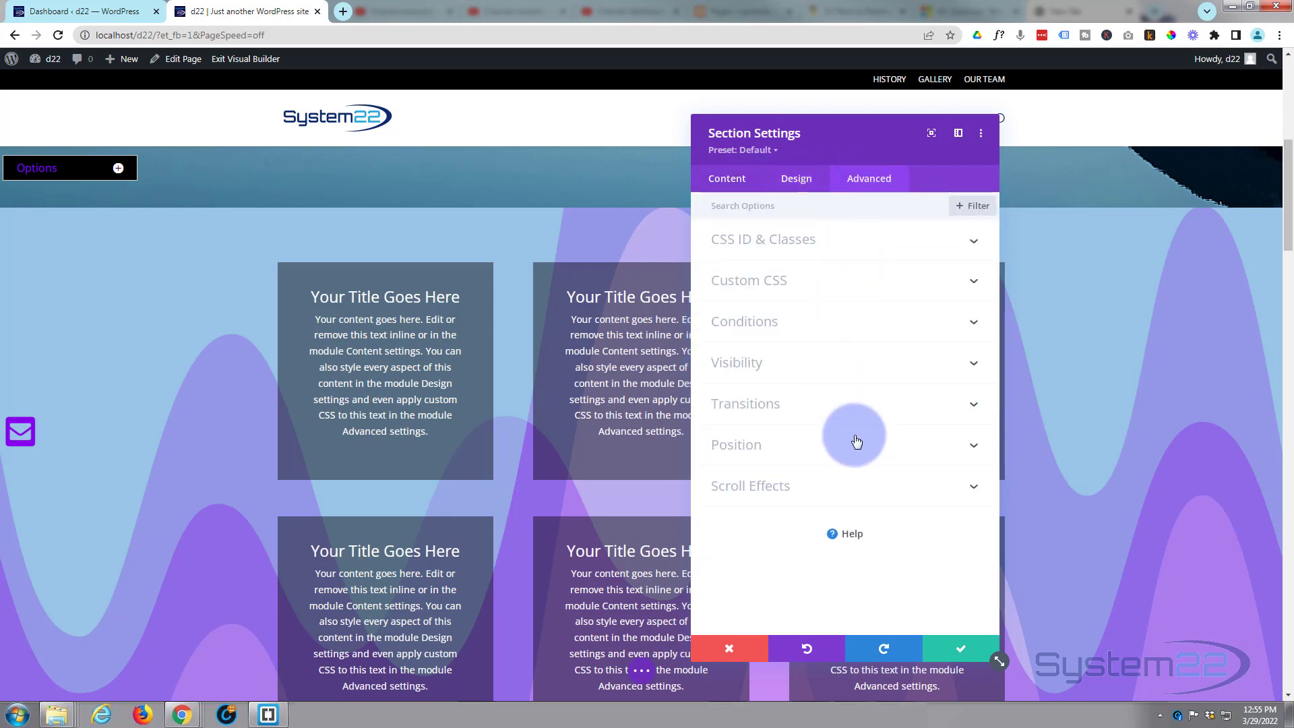
left_click(846, 408)
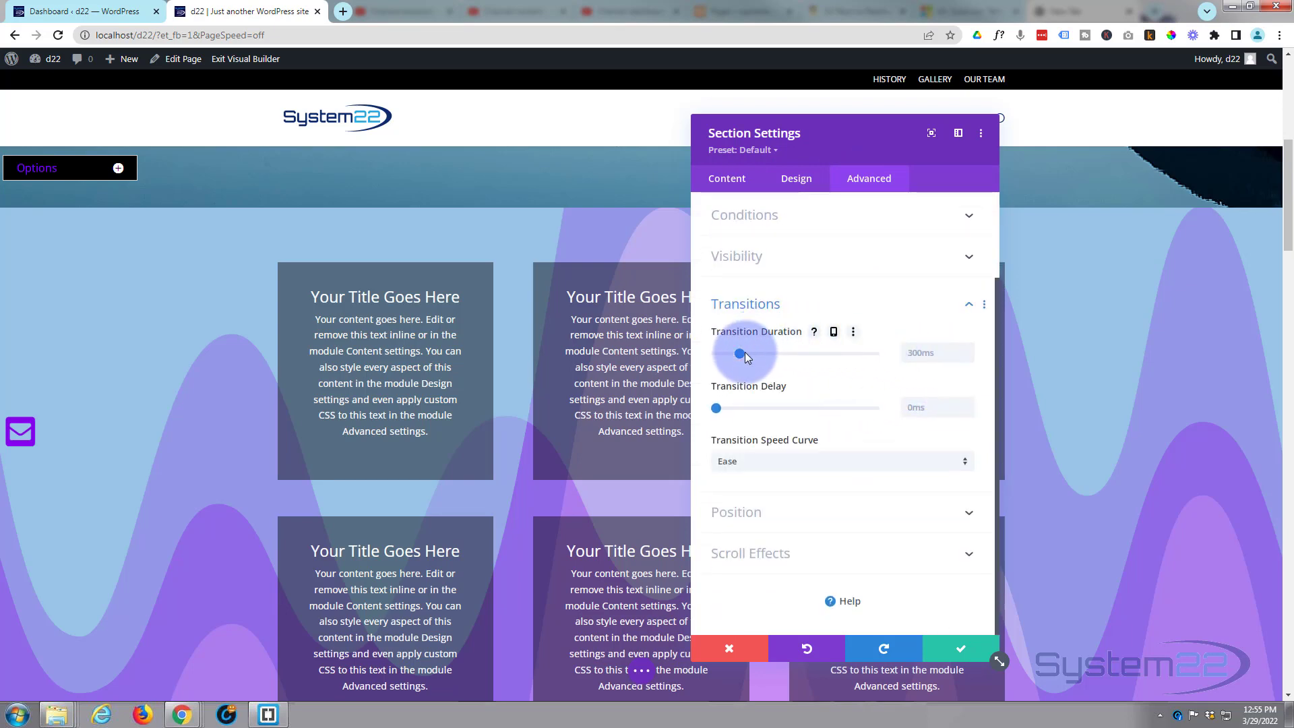
left_click_drag(741, 352, 805, 352)
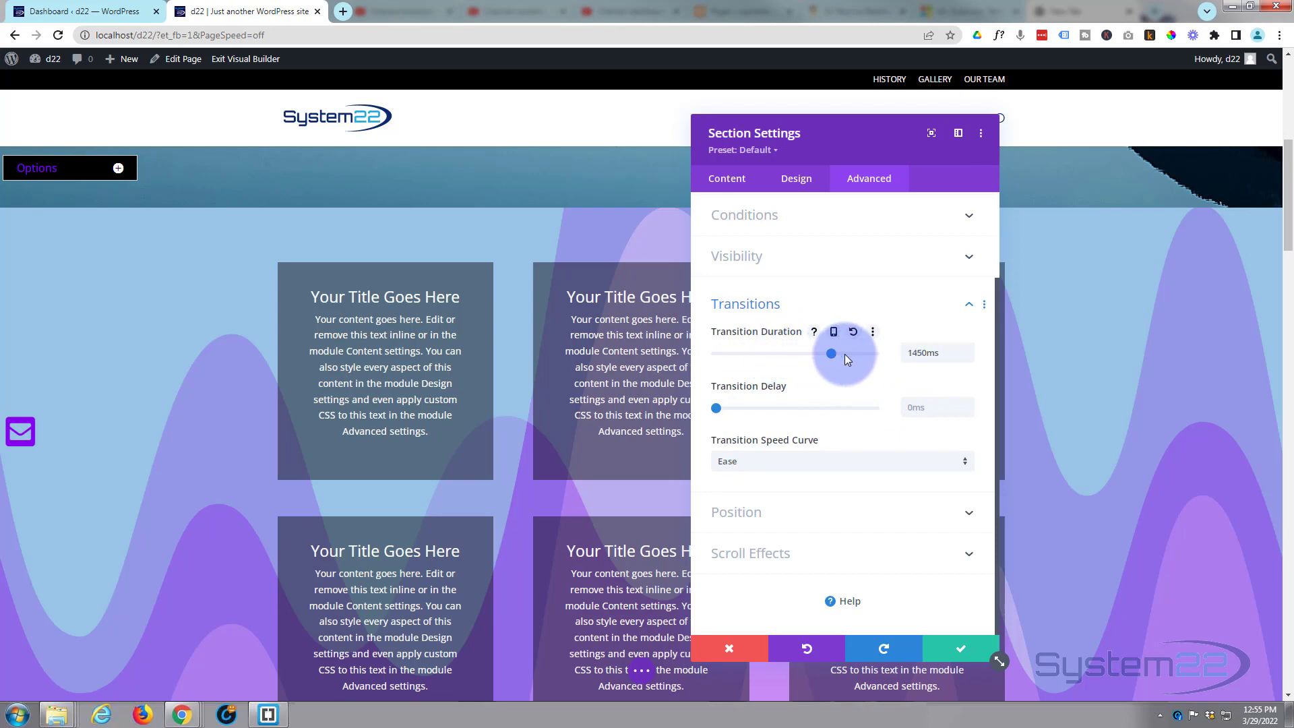
left_click(913, 354)
left_click_drag(914, 354, 885, 362)
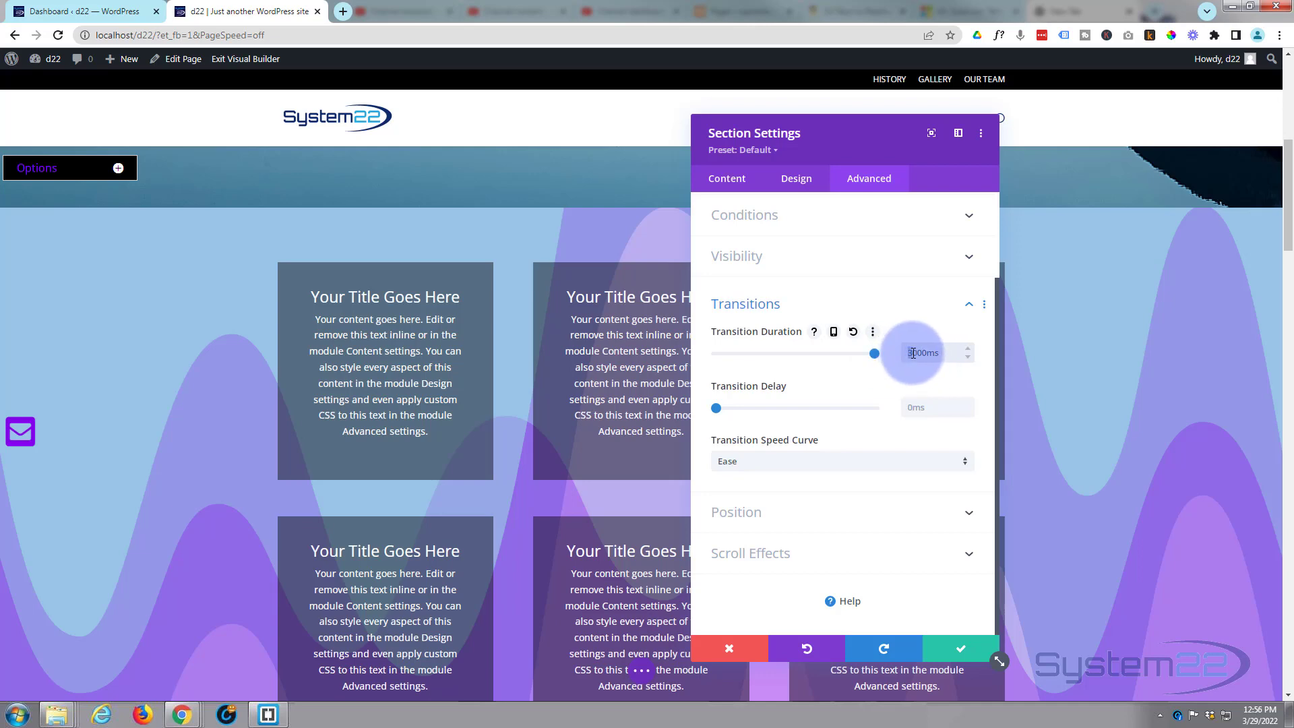
type("2")
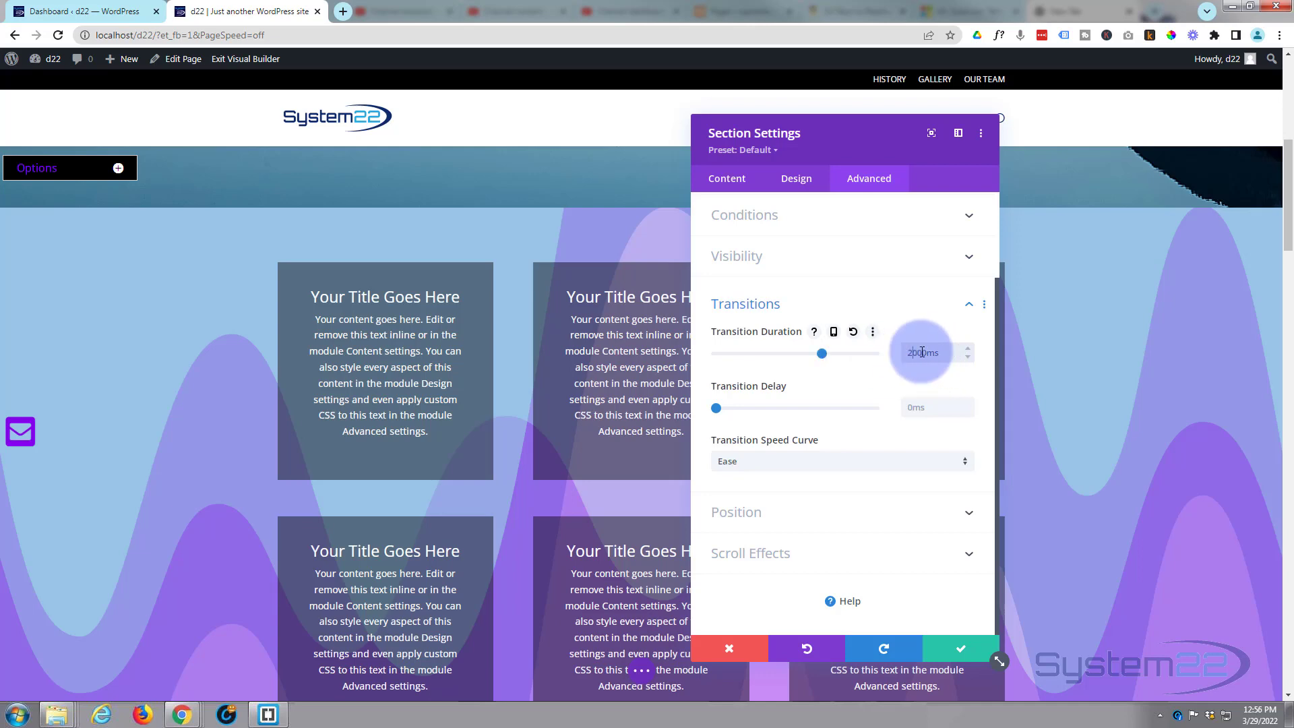
left_click(969, 358)
left_click(968, 349)
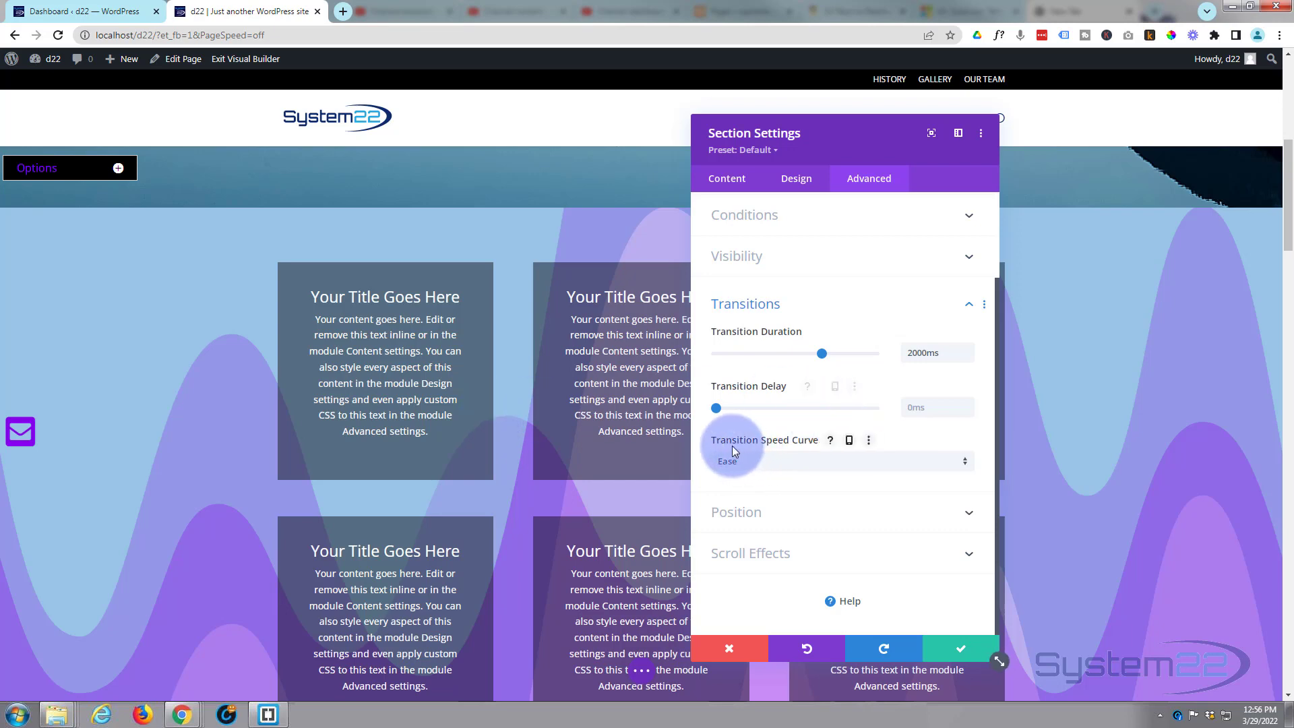
left_click(854, 464)
left_click(800, 476)
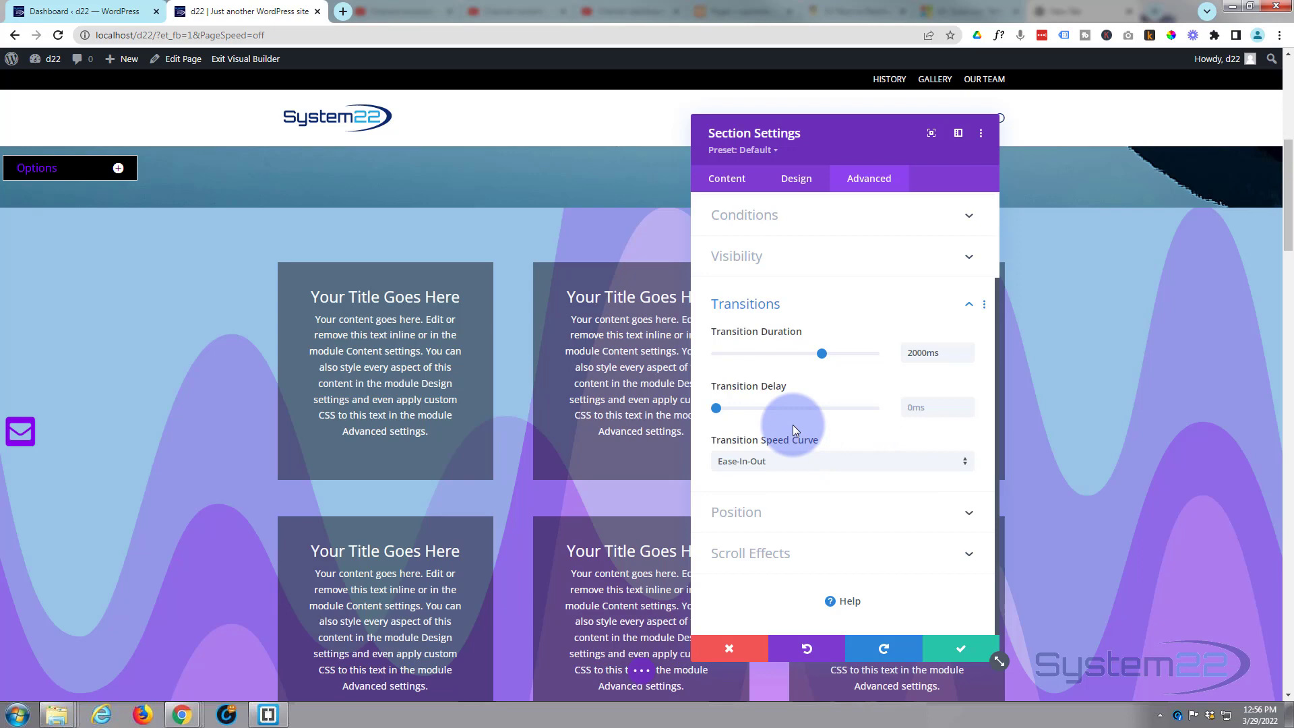
- Save the section's transition settings
left_click(962, 656)
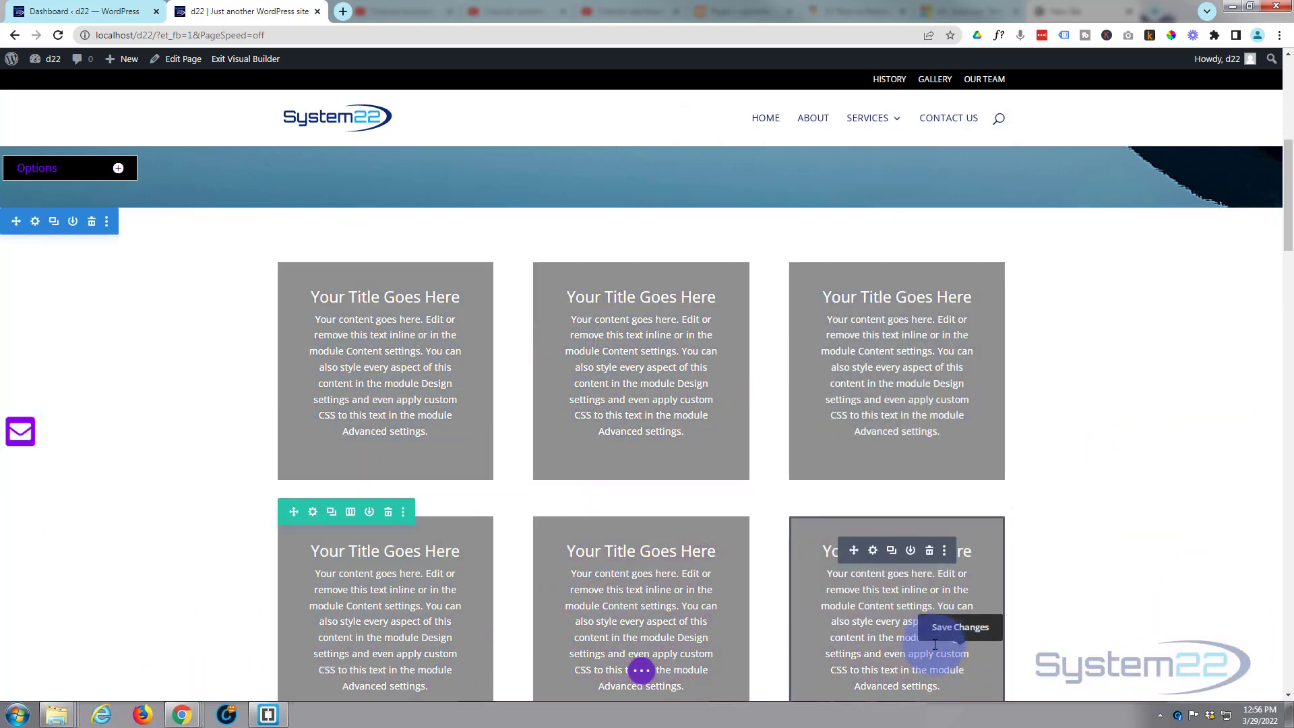
scroll(193, 414, "down", 1)
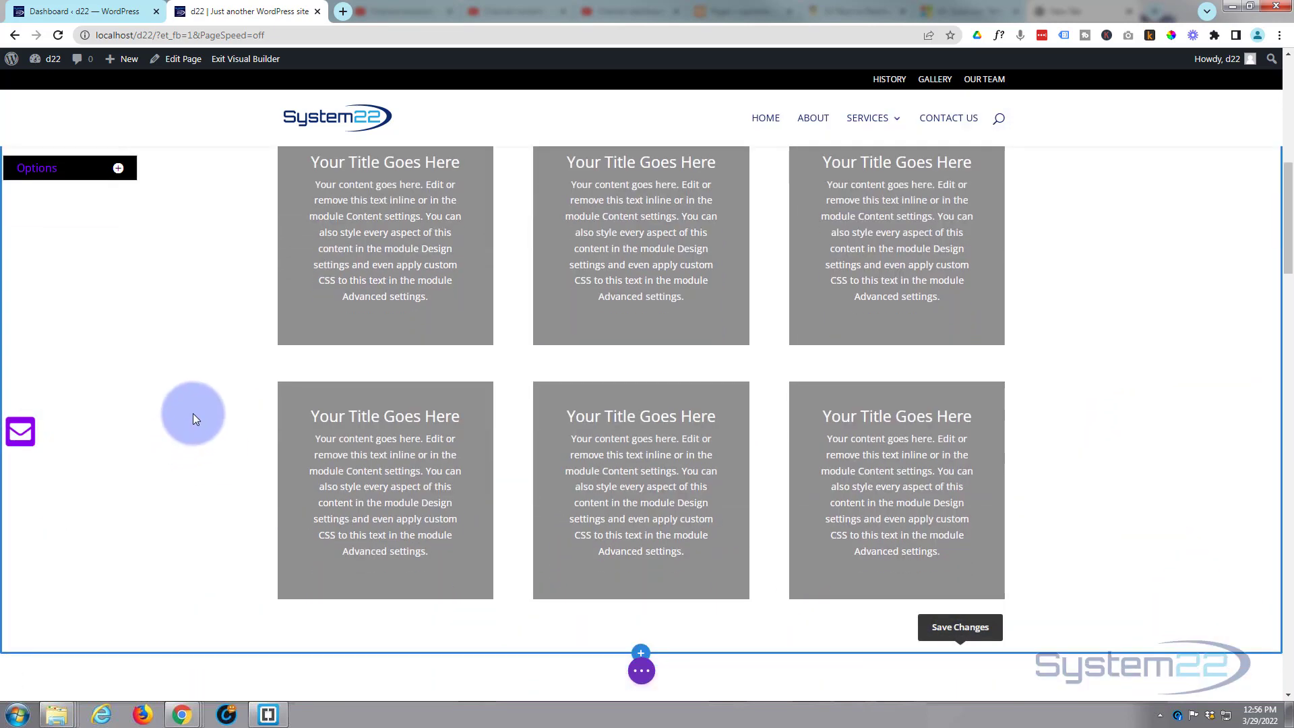
scroll(193, 412, "up", 1)
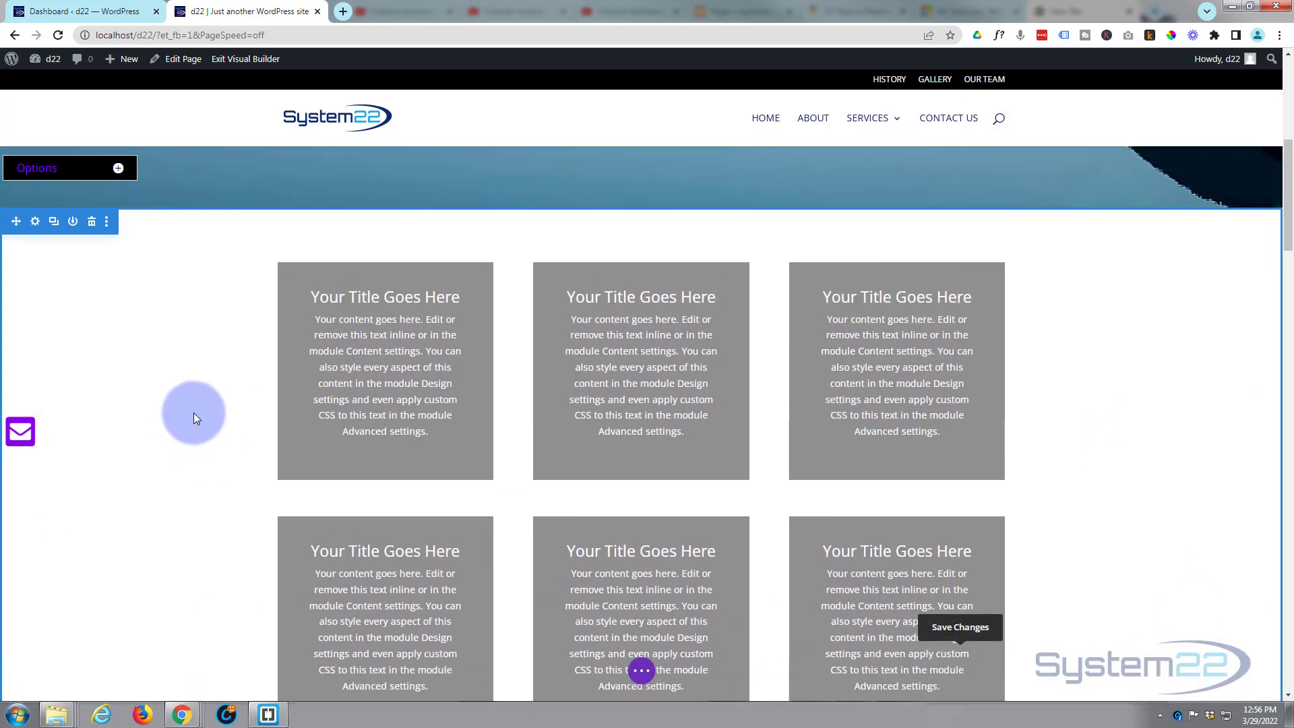
- Add a linear 180deg blue-to-teal gradient background to the section
left_click(34, 221)
left_click(782, 281)
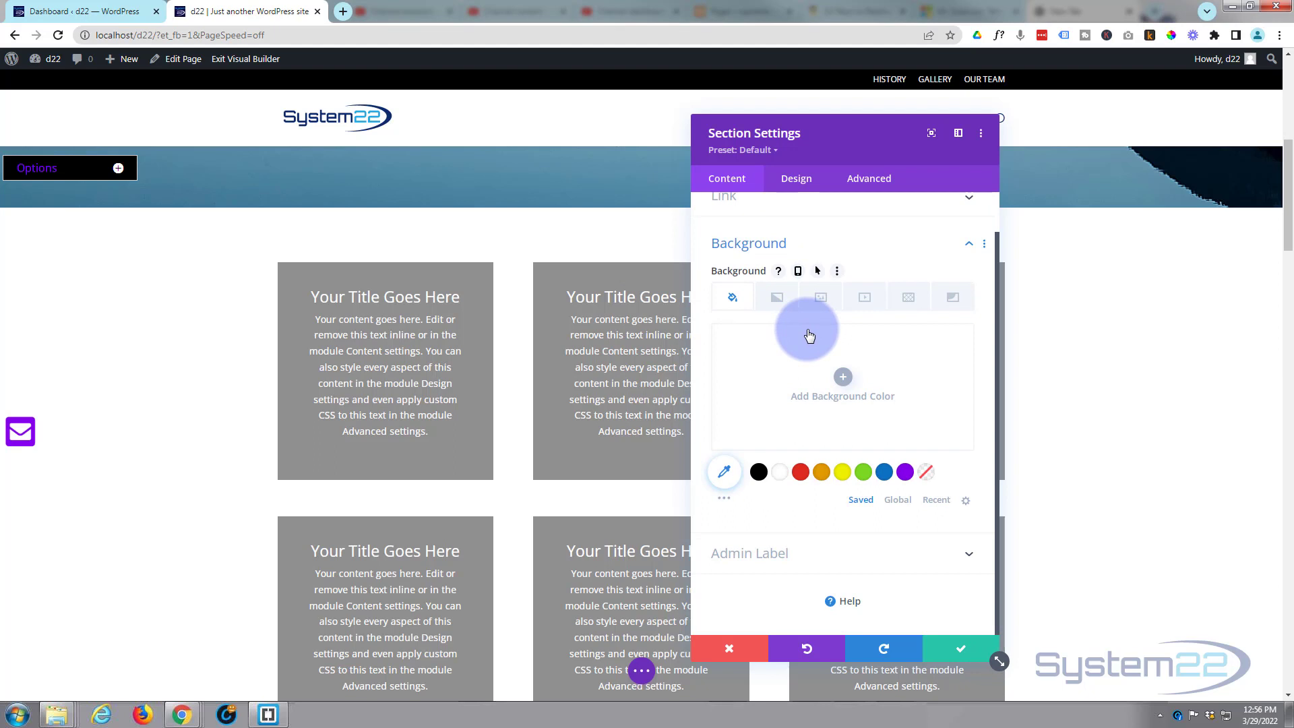
left_click(779, 300)
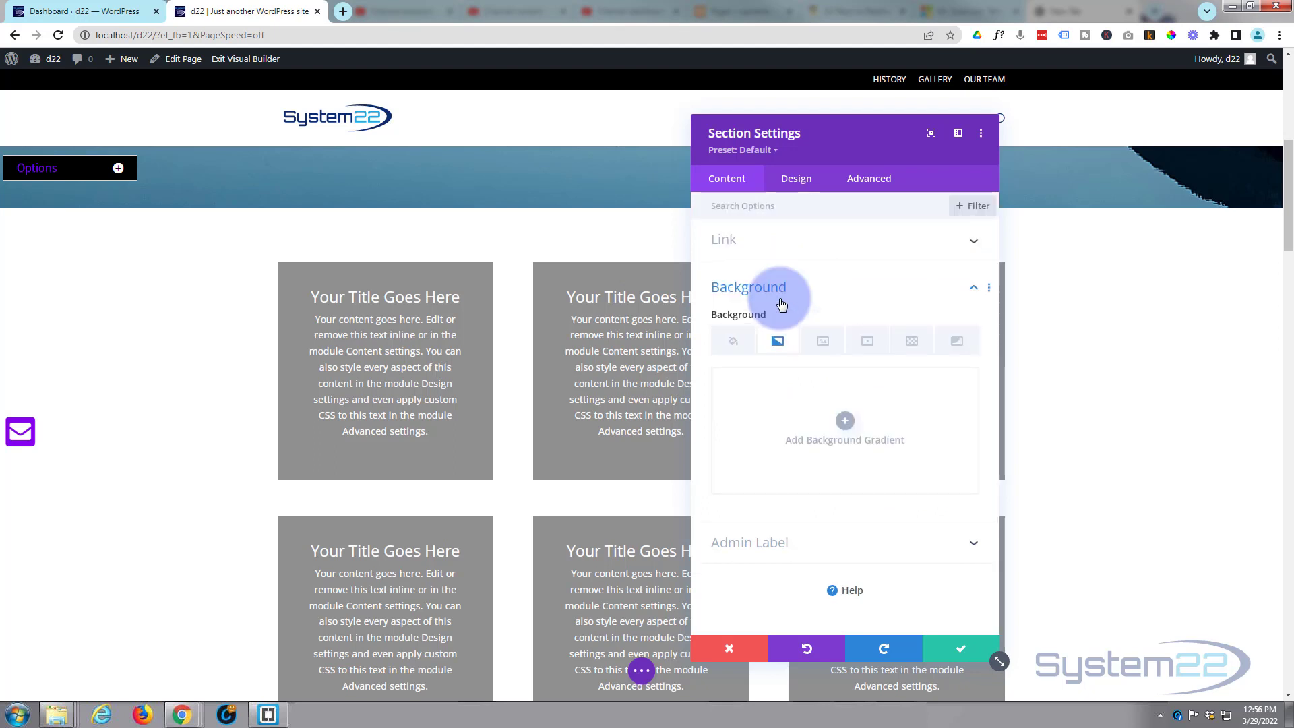
left_click(850, 423)
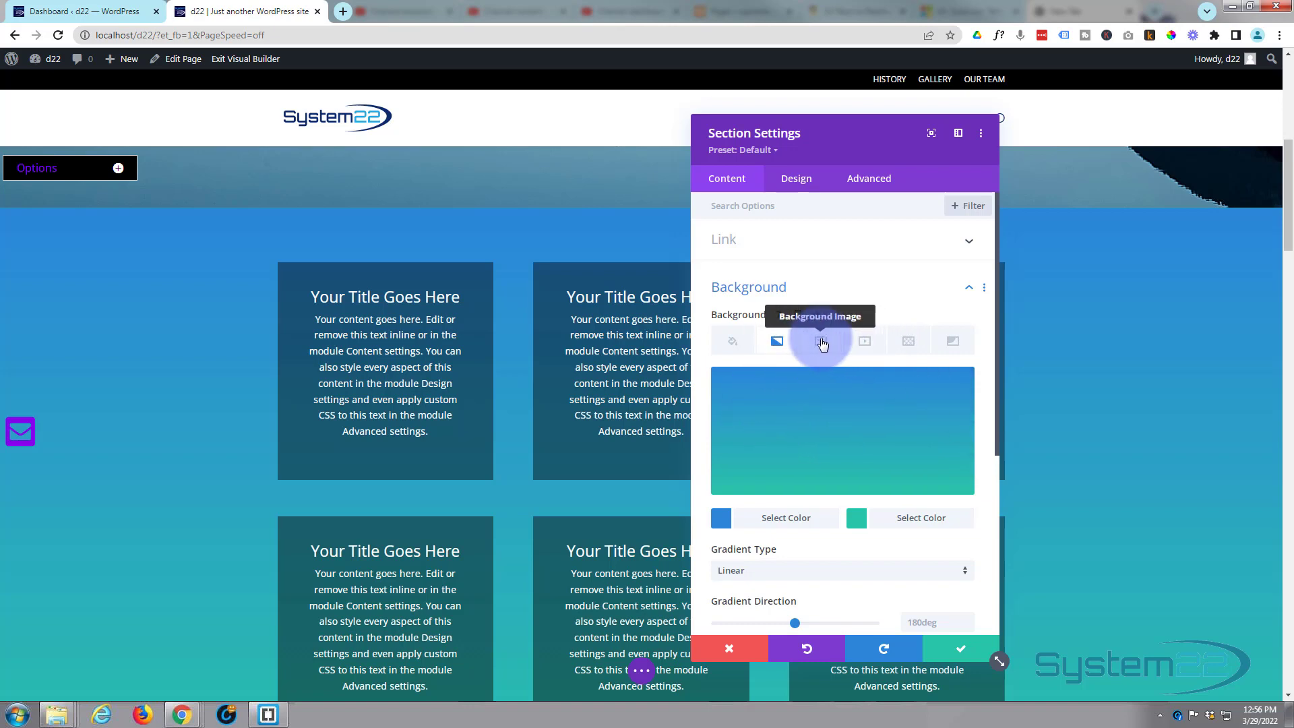
- Add a Smiles background pattern over the section's gradient
left_click(913, 344)
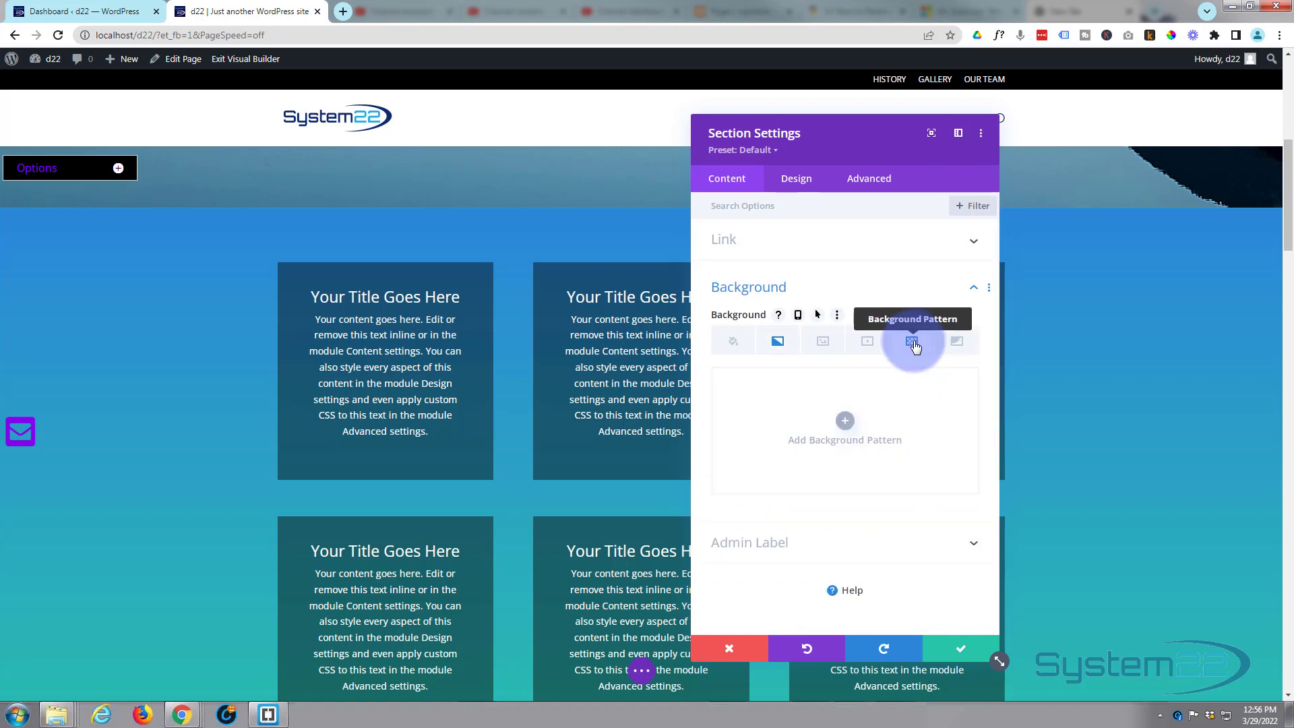
left_click(848, 425)
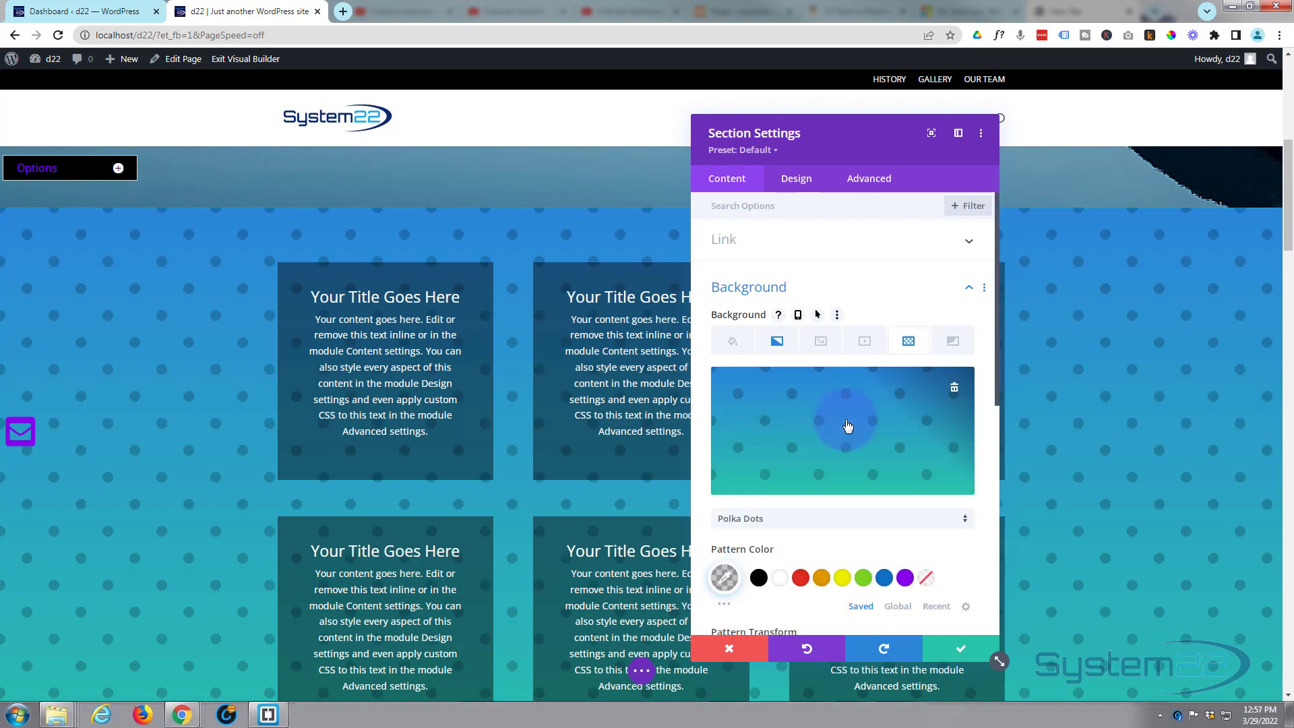
scroll(846, 425, "down", 3)
left_click(829, 392)
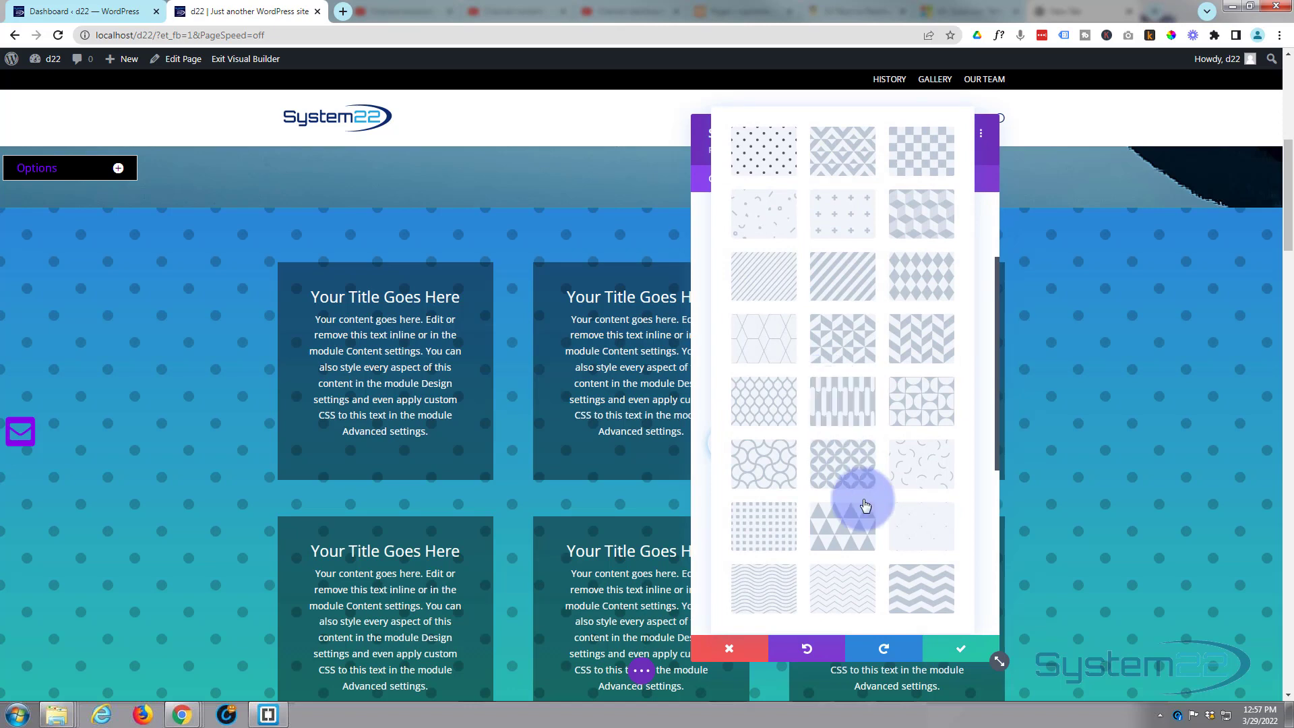
left_click(917, 476)
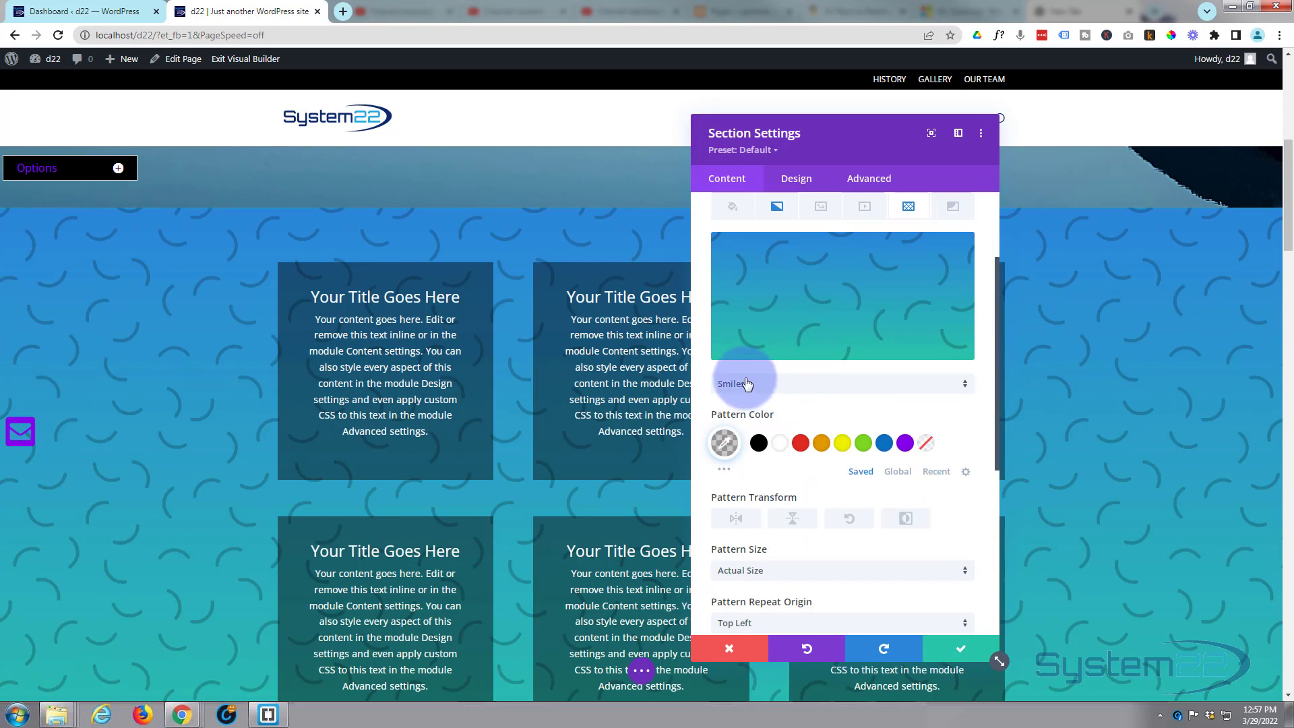
- Make the Smiles pattern white at 0.24 opacity
left_click(781, 444)
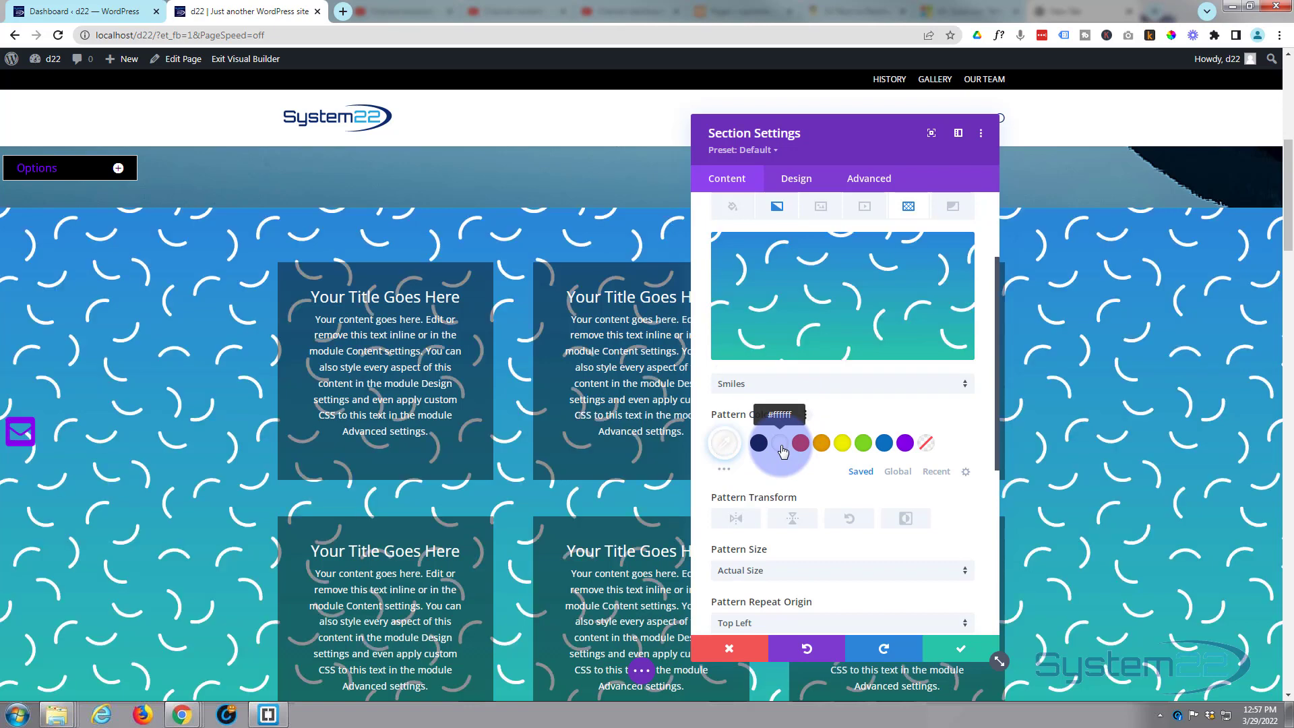
left_click(725, 443)
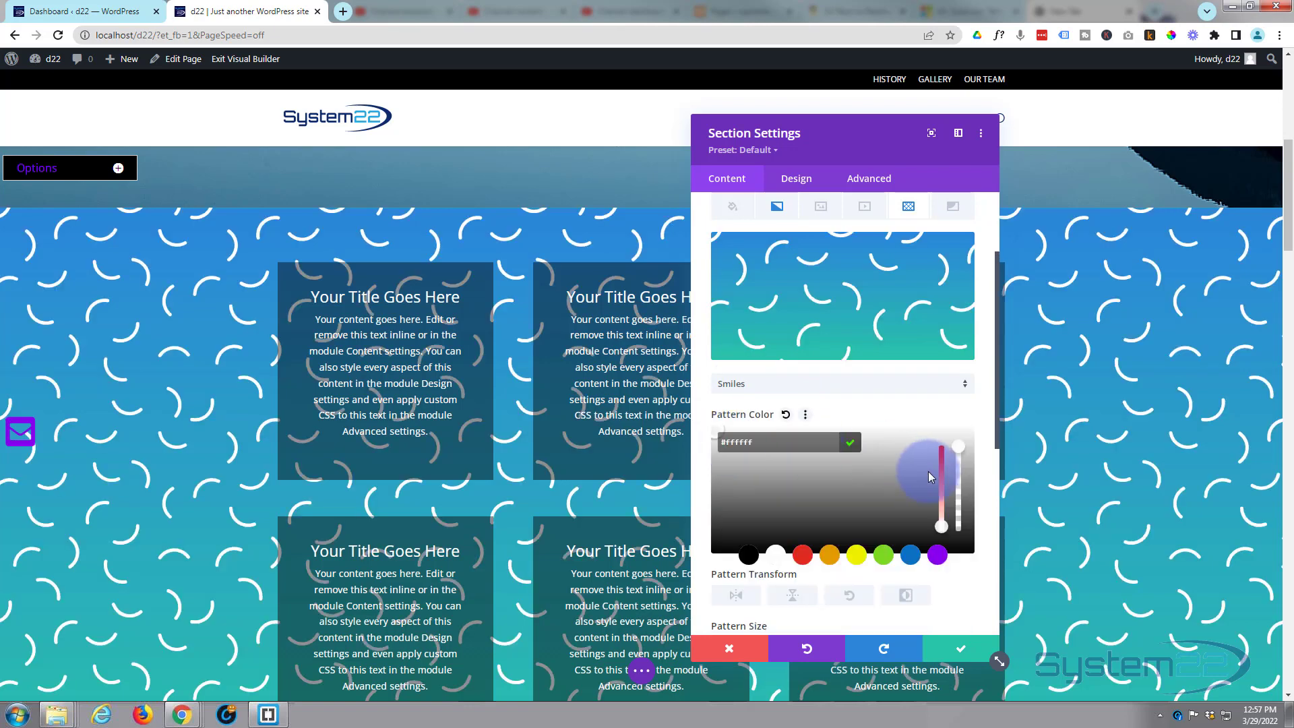
left_click_drag(960, 458, 964, 530)
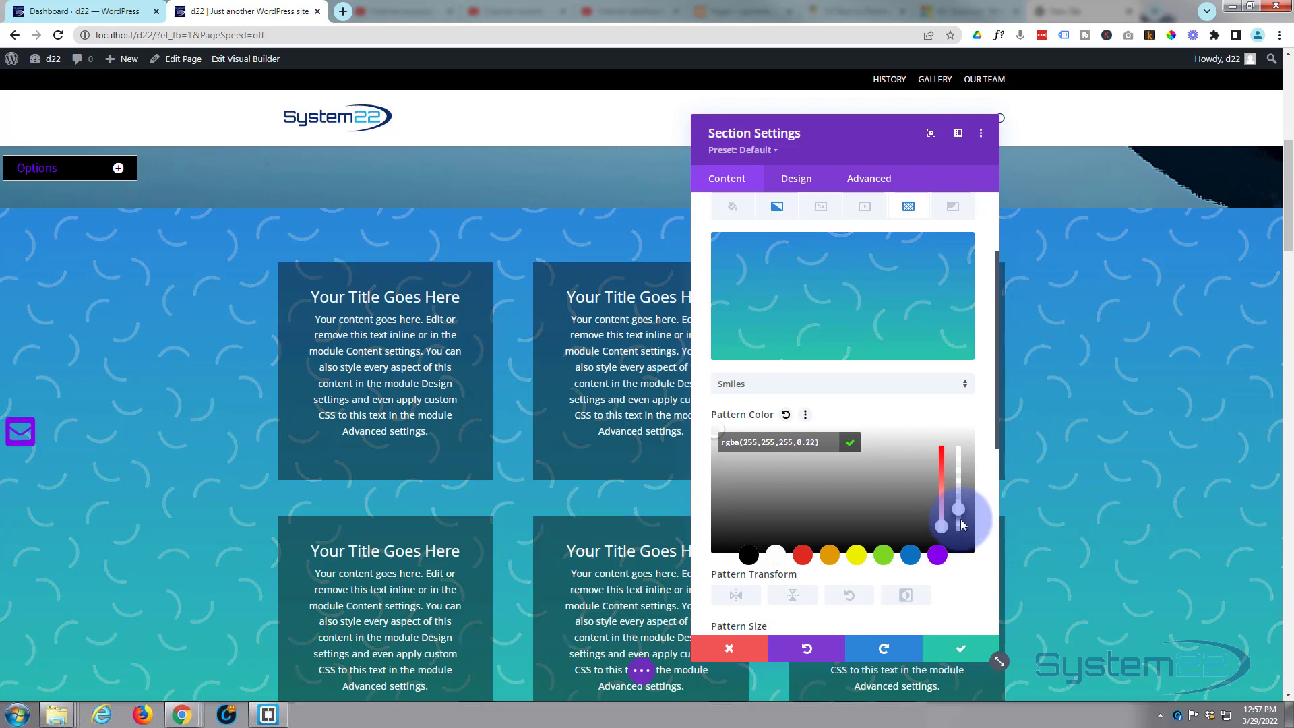
left_click_drag(963, 525, 897, 499)
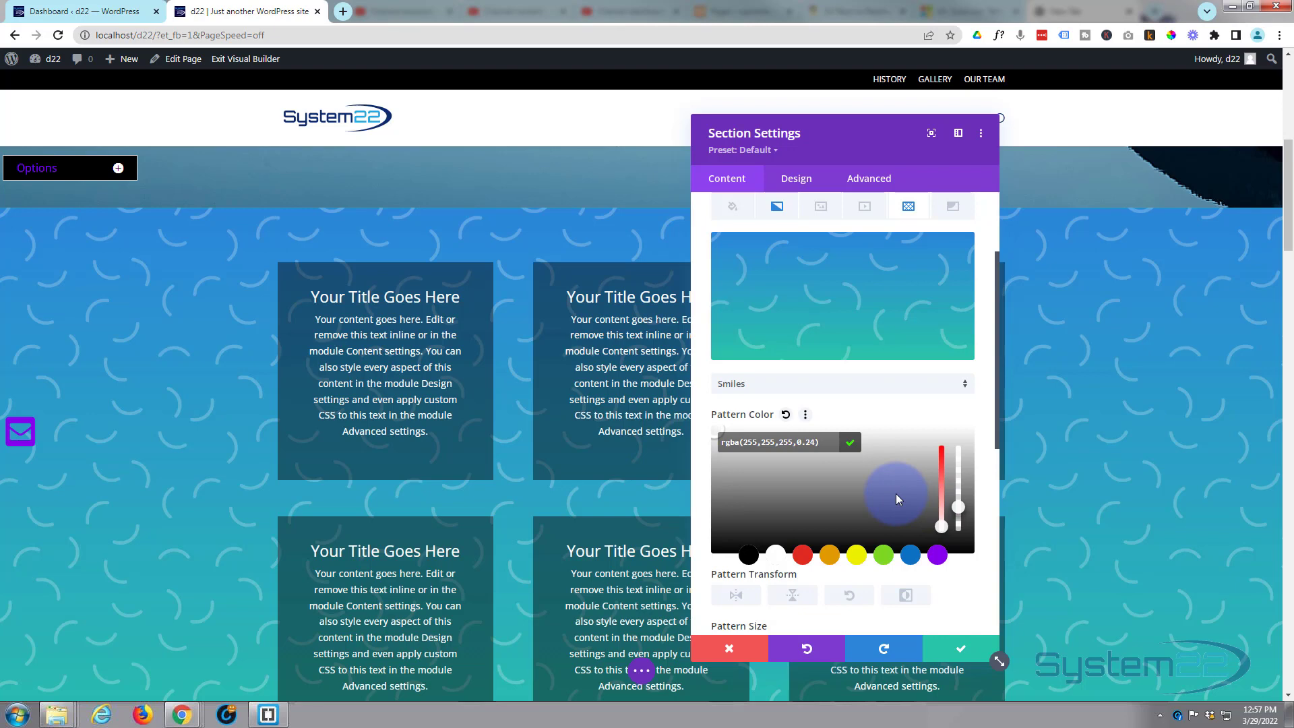
- Set the pattern to Custom Size with a width of about 155px
scroll(897, 499, "down", 1)
left_click(854, 506)
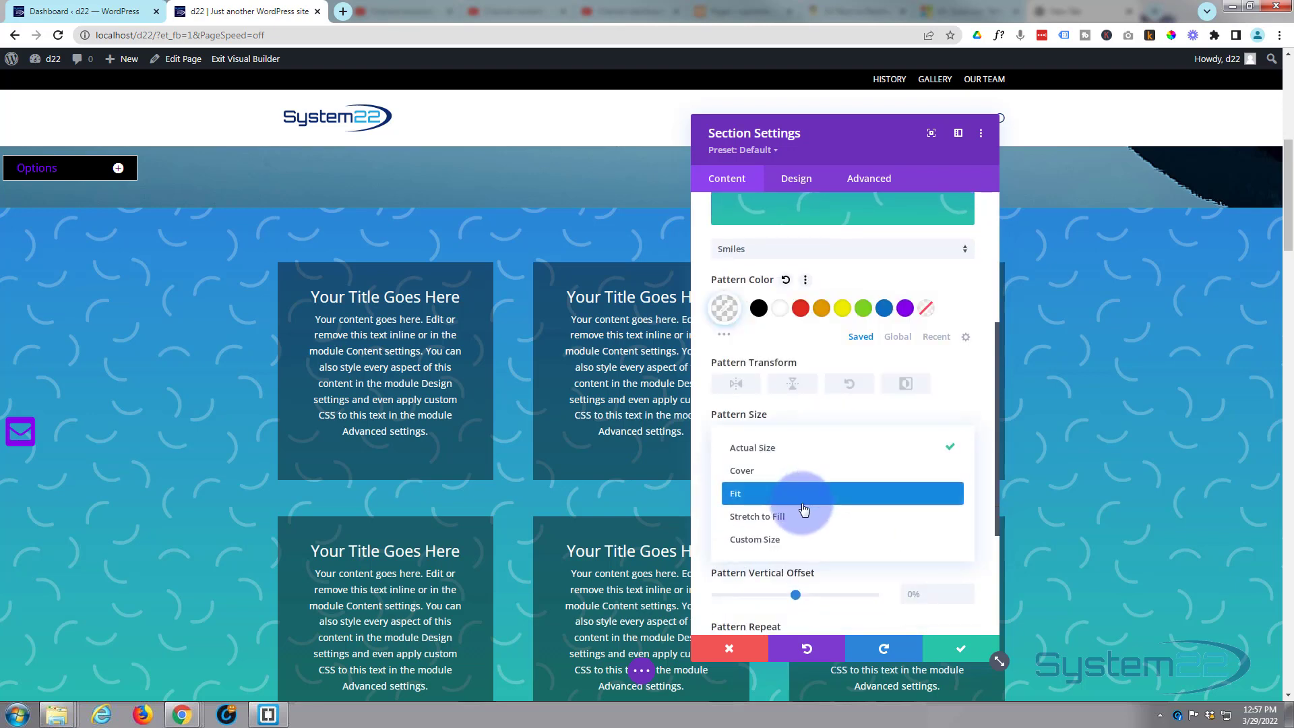
left_click(790, 543)
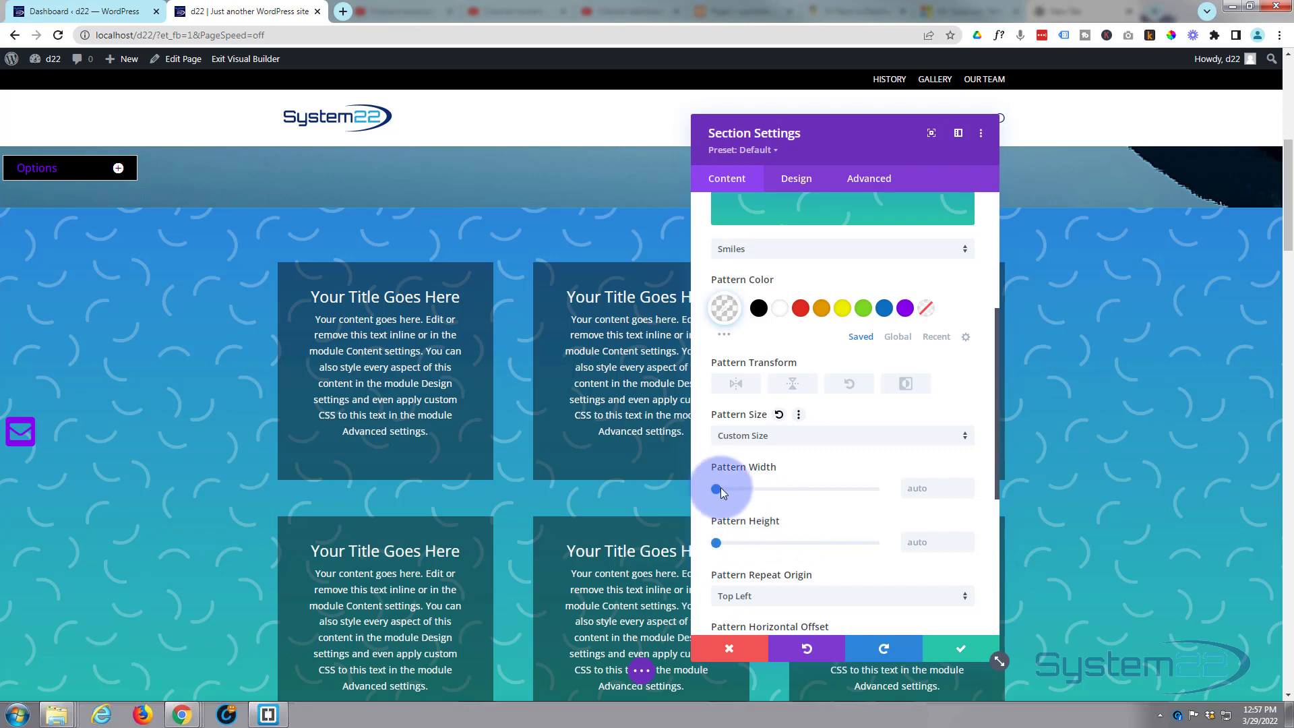
left_click_drag(717, 490, 741, 487)
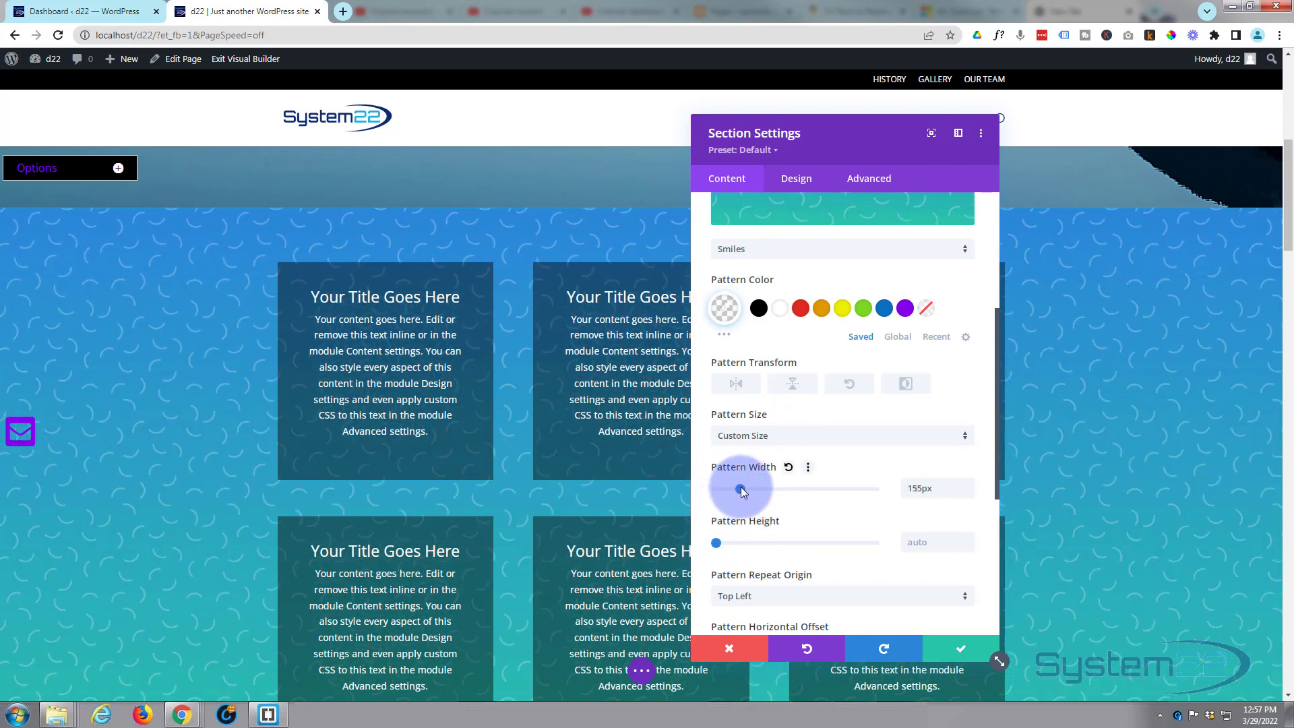
- Save the section's background settings and save the page
left_click(966, 648)
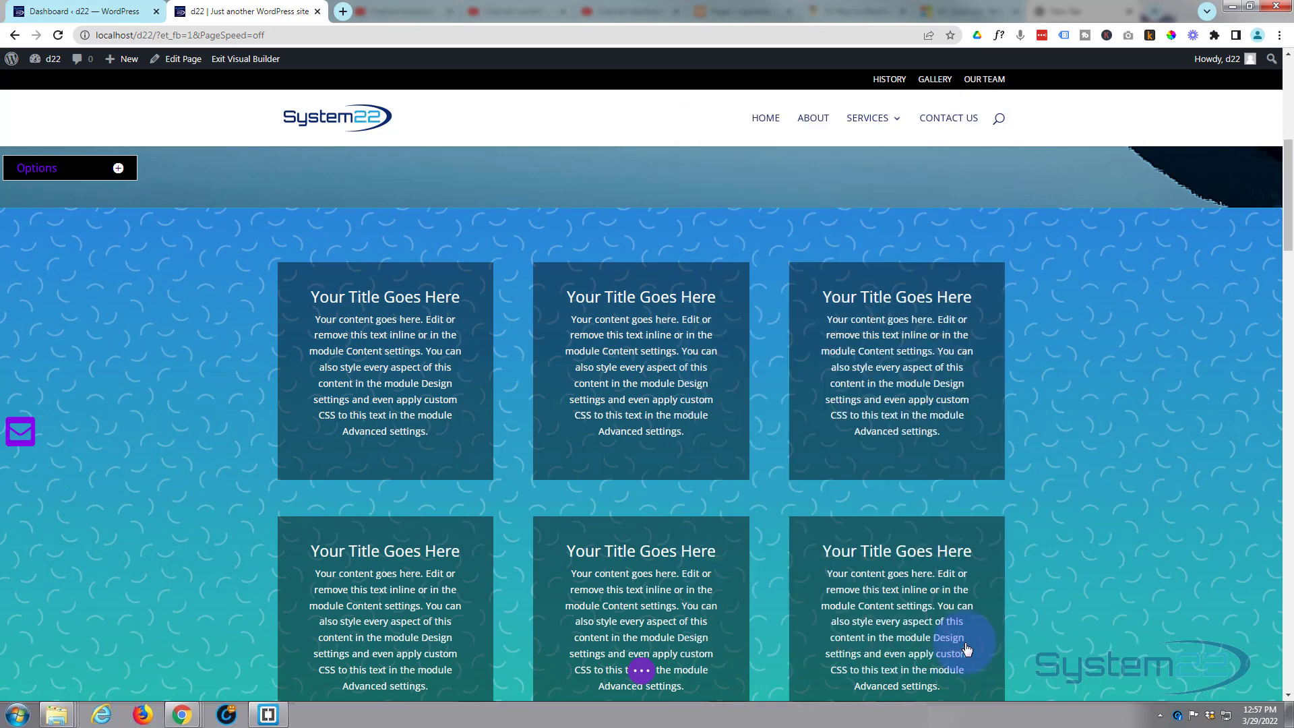
left_click(641, 670)
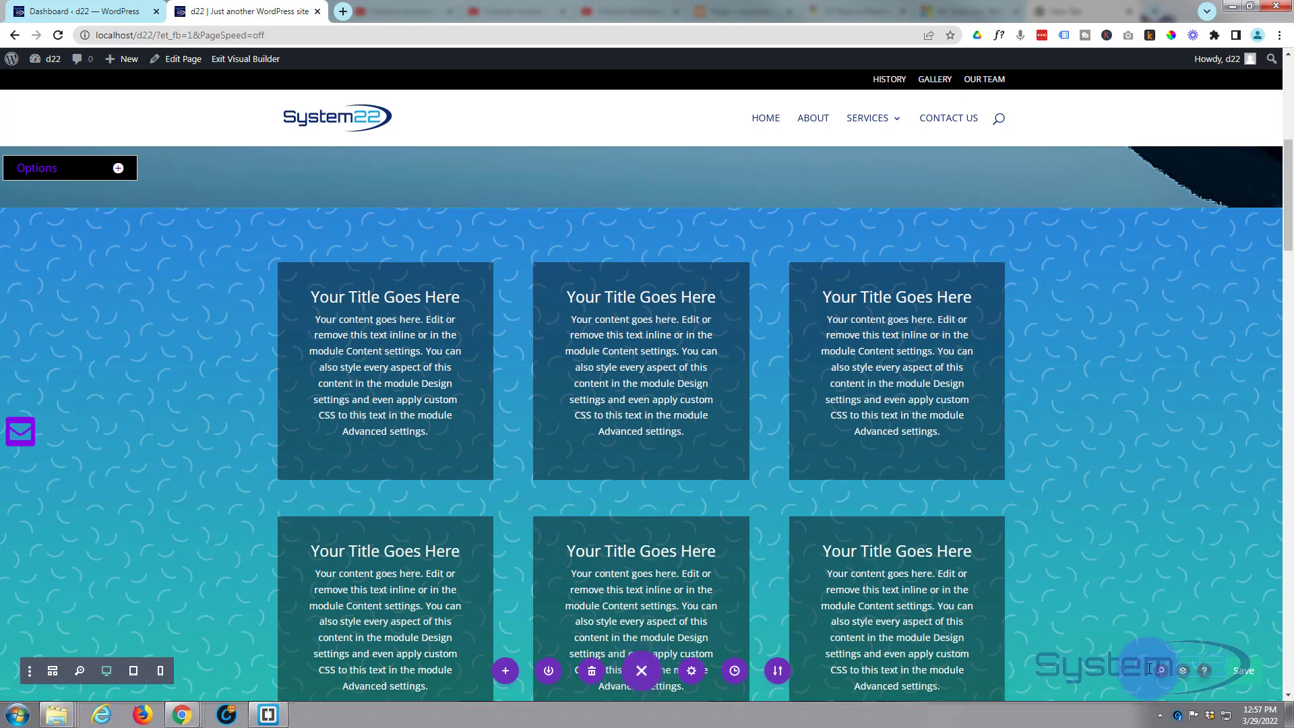
left_click(1244, 673)
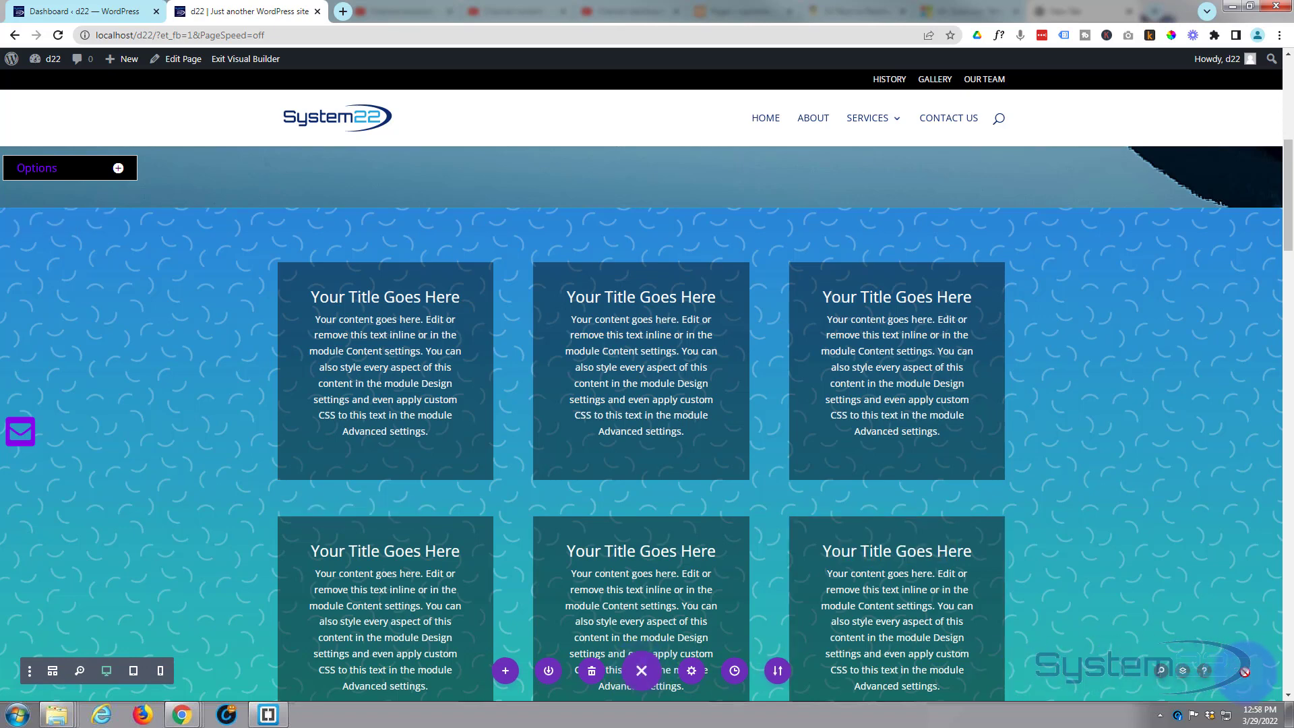
- Exit the Visual Builder and scroll down to the live patterned gradient section
left_click(246, 60)
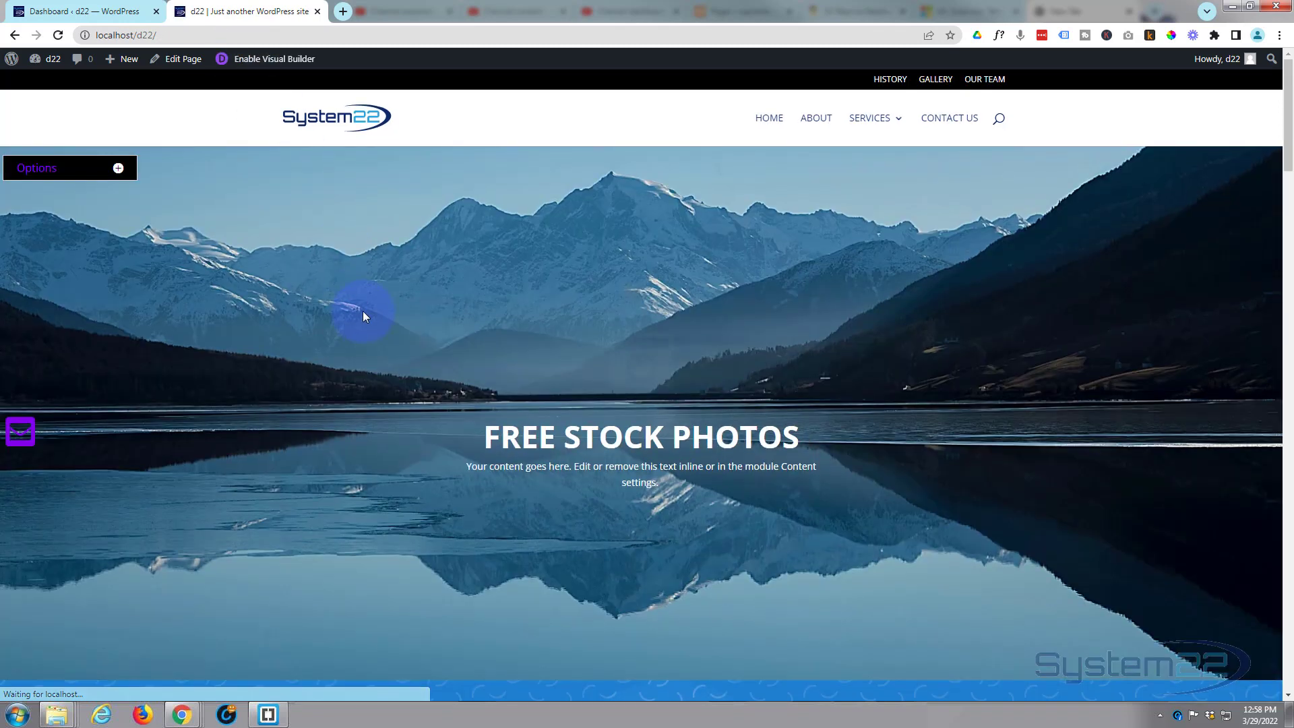
scroll(363, 310, "down", 4)
scroll(358, 294, "down", 1)
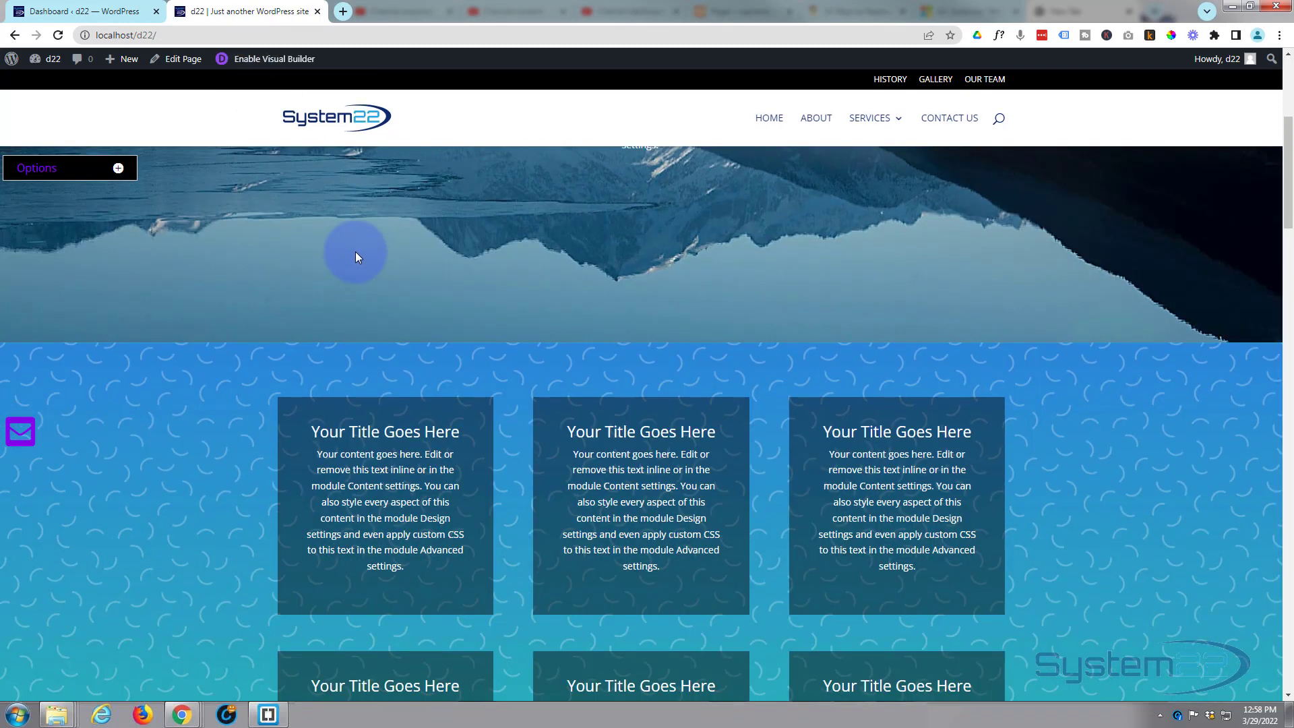
scroll(247, 206, "down", 2)
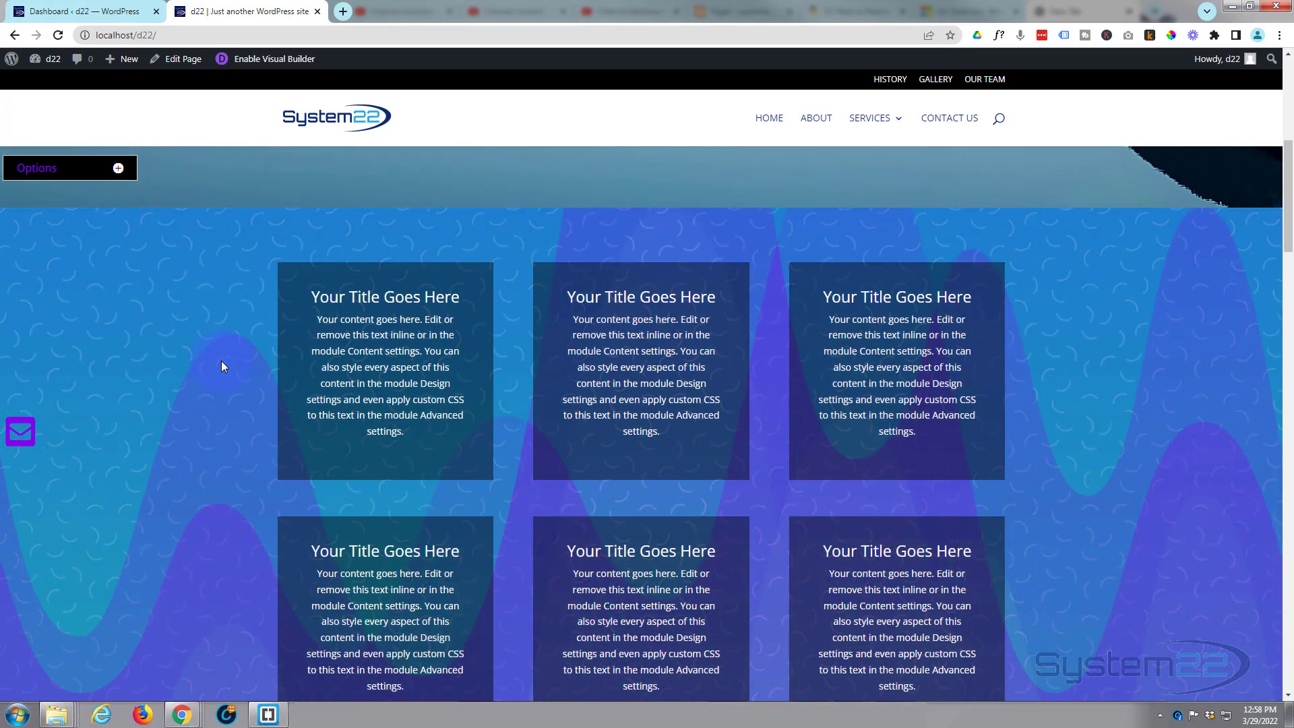
scroll(222, 366, "down", 2)
scroll(223, 366, "up", 1)
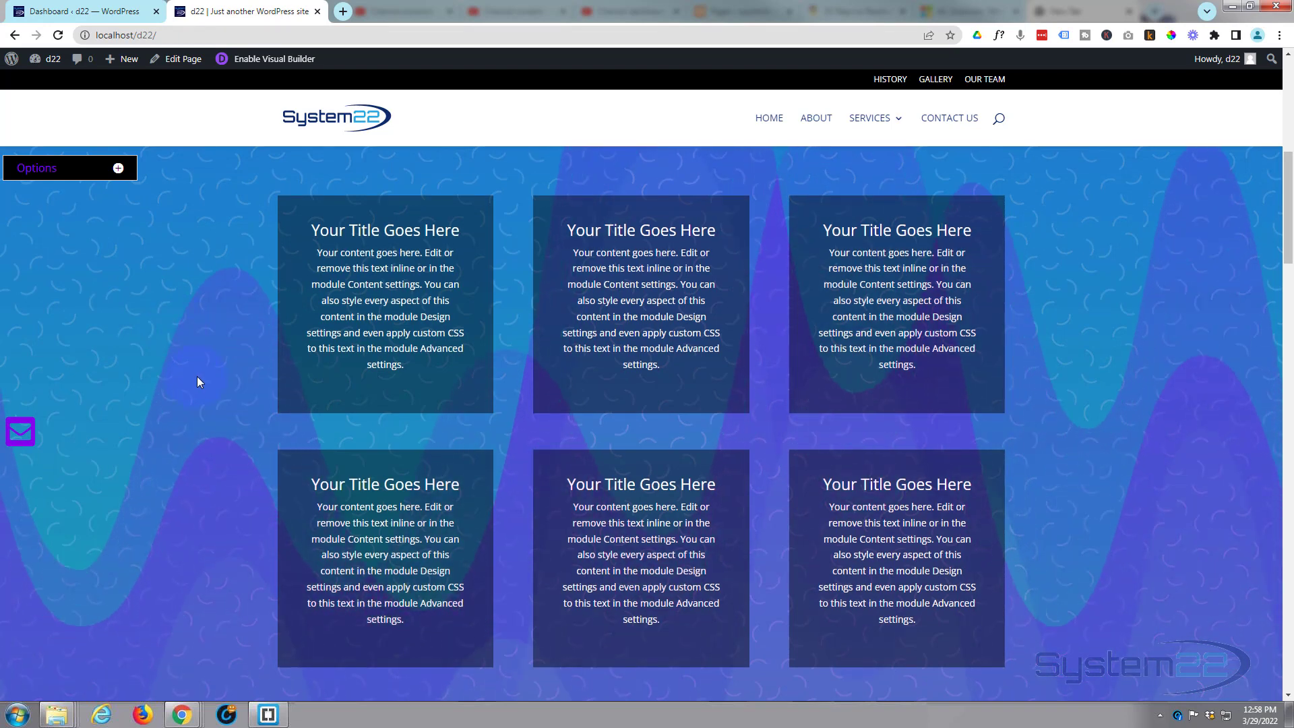
scroll(197, 381, "up", 2)
scroll(198, 381, "down", 2)
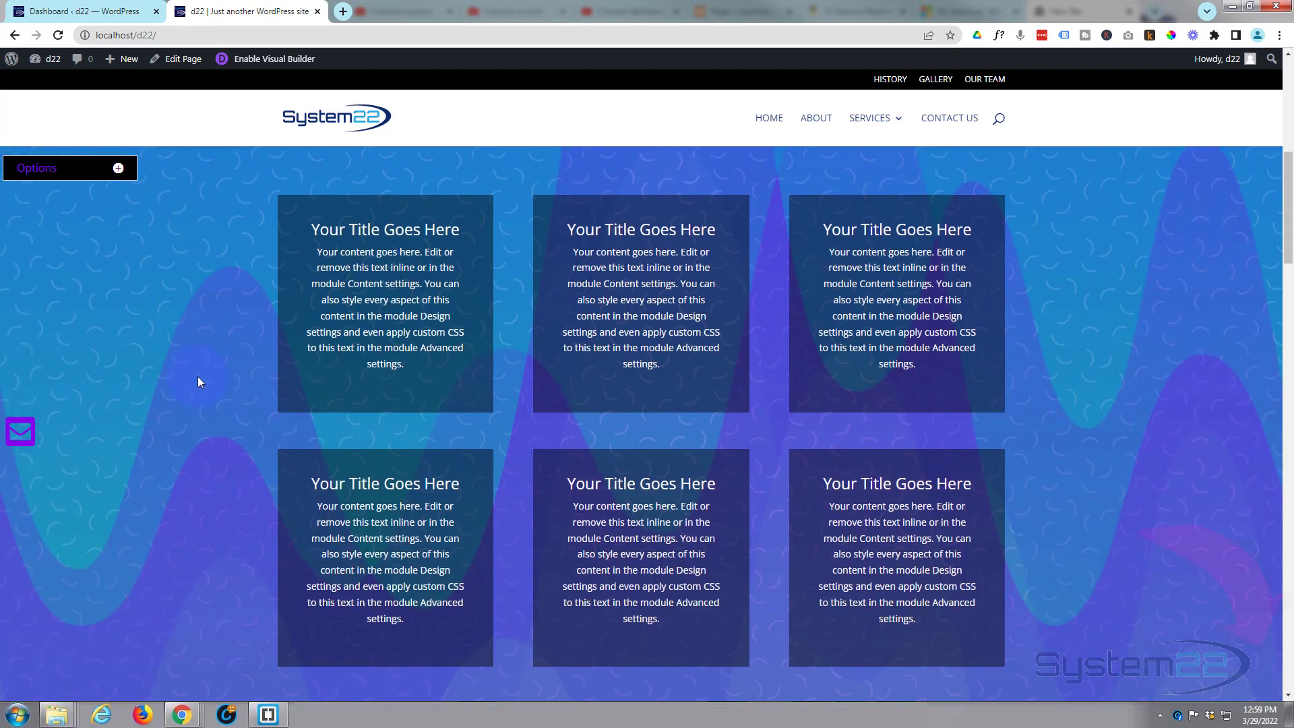